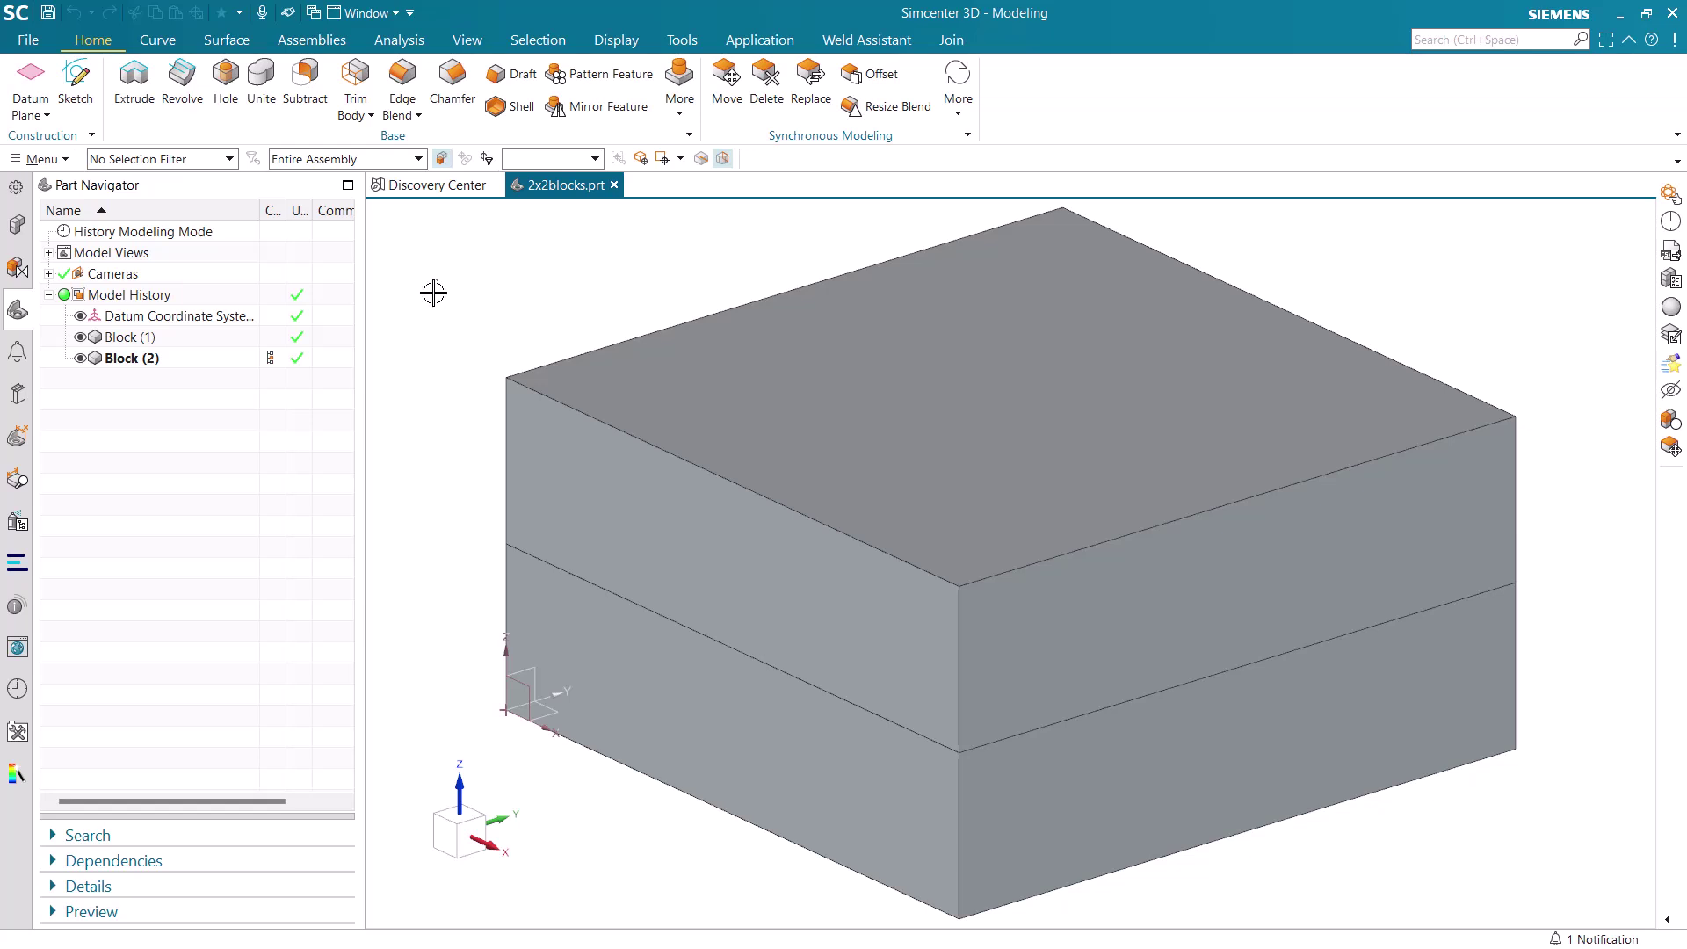
# - Inspect Block (1) and Block (2) and confirm Block (2) measures 2 x 2 x 0.5 in
pyautogui.click(134, 336)
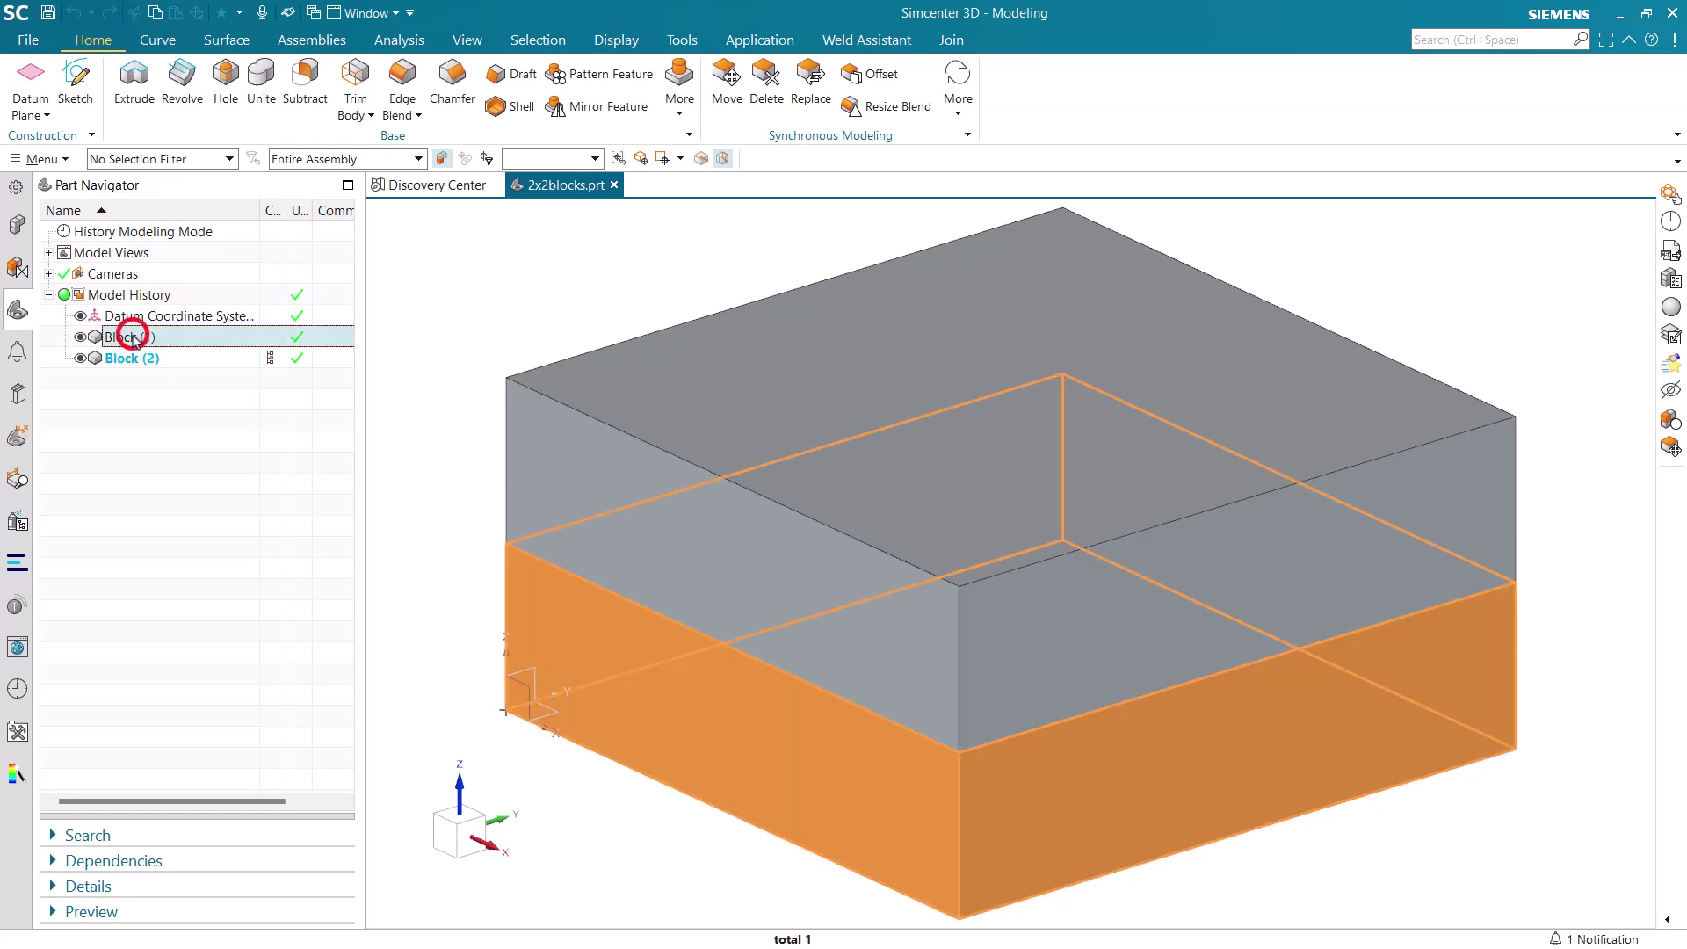
pyautogui.click(125, 360)
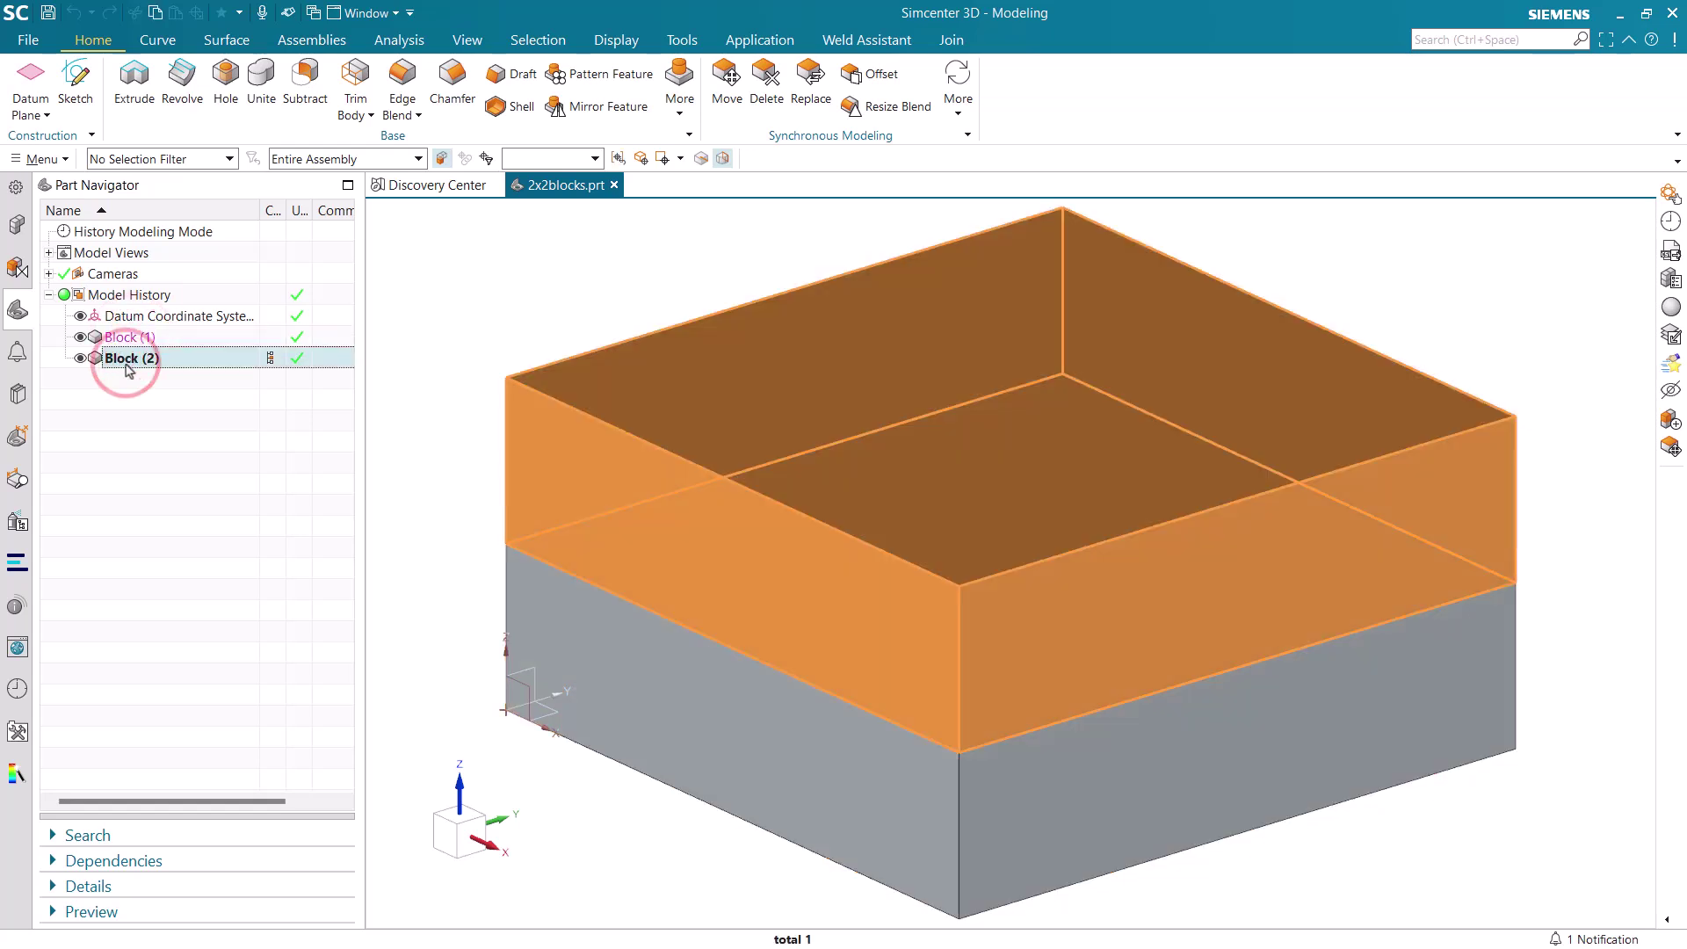
pyautogui.doubleClick(125, 358)
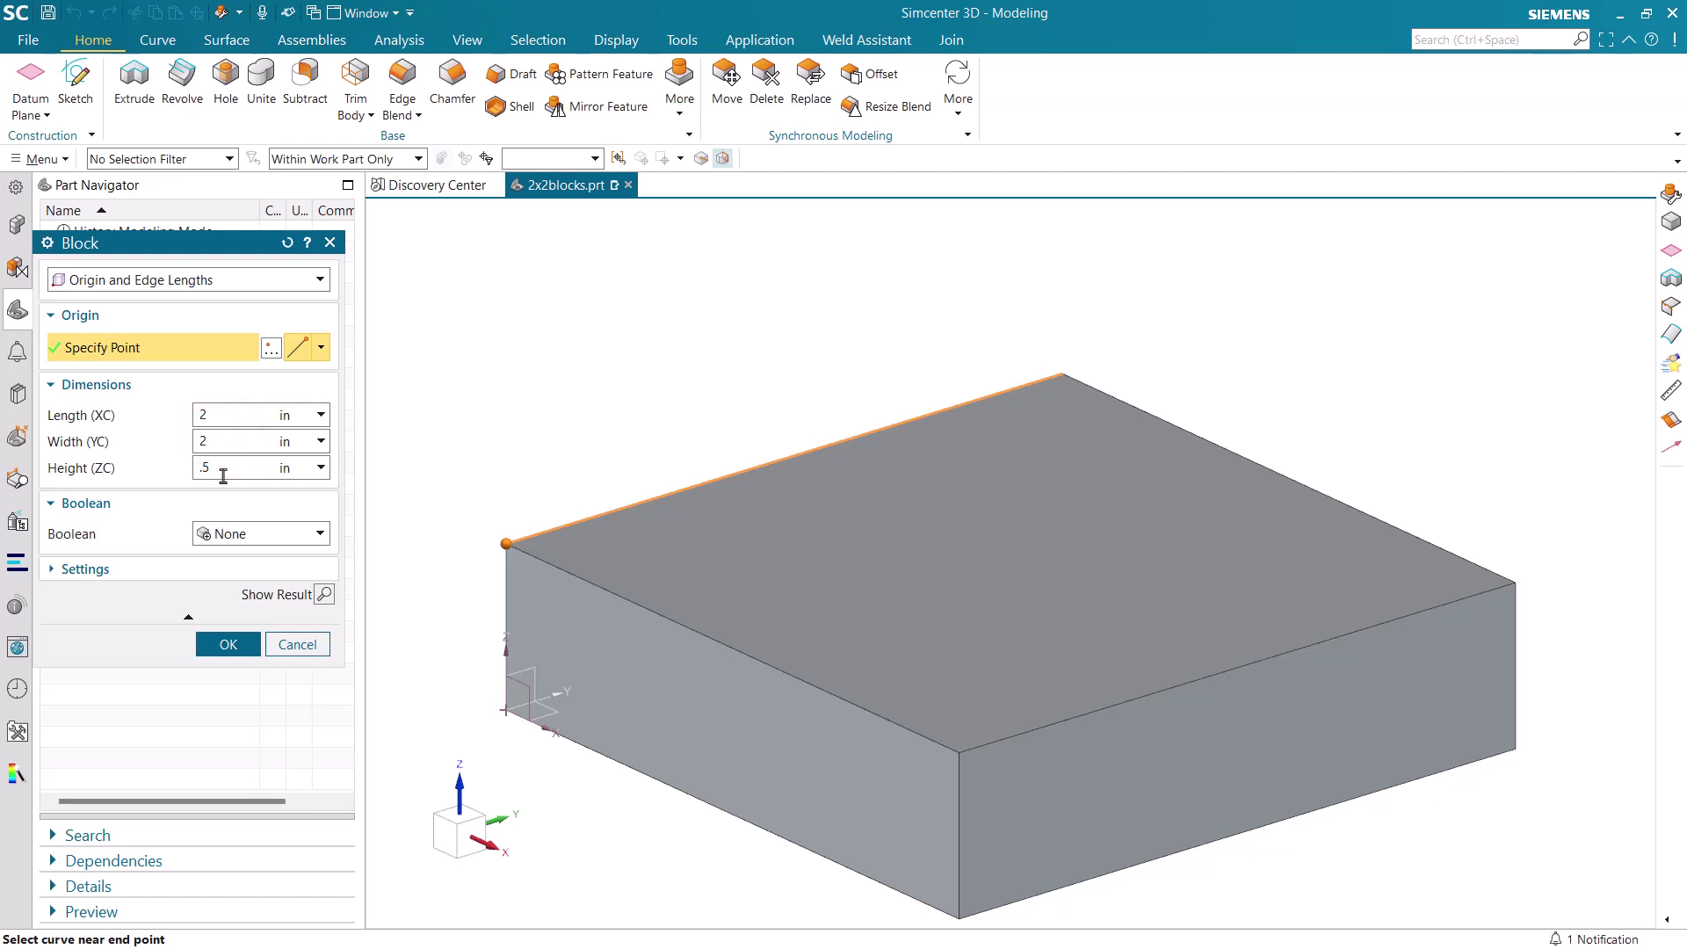
pyautogui.click(229, 644)
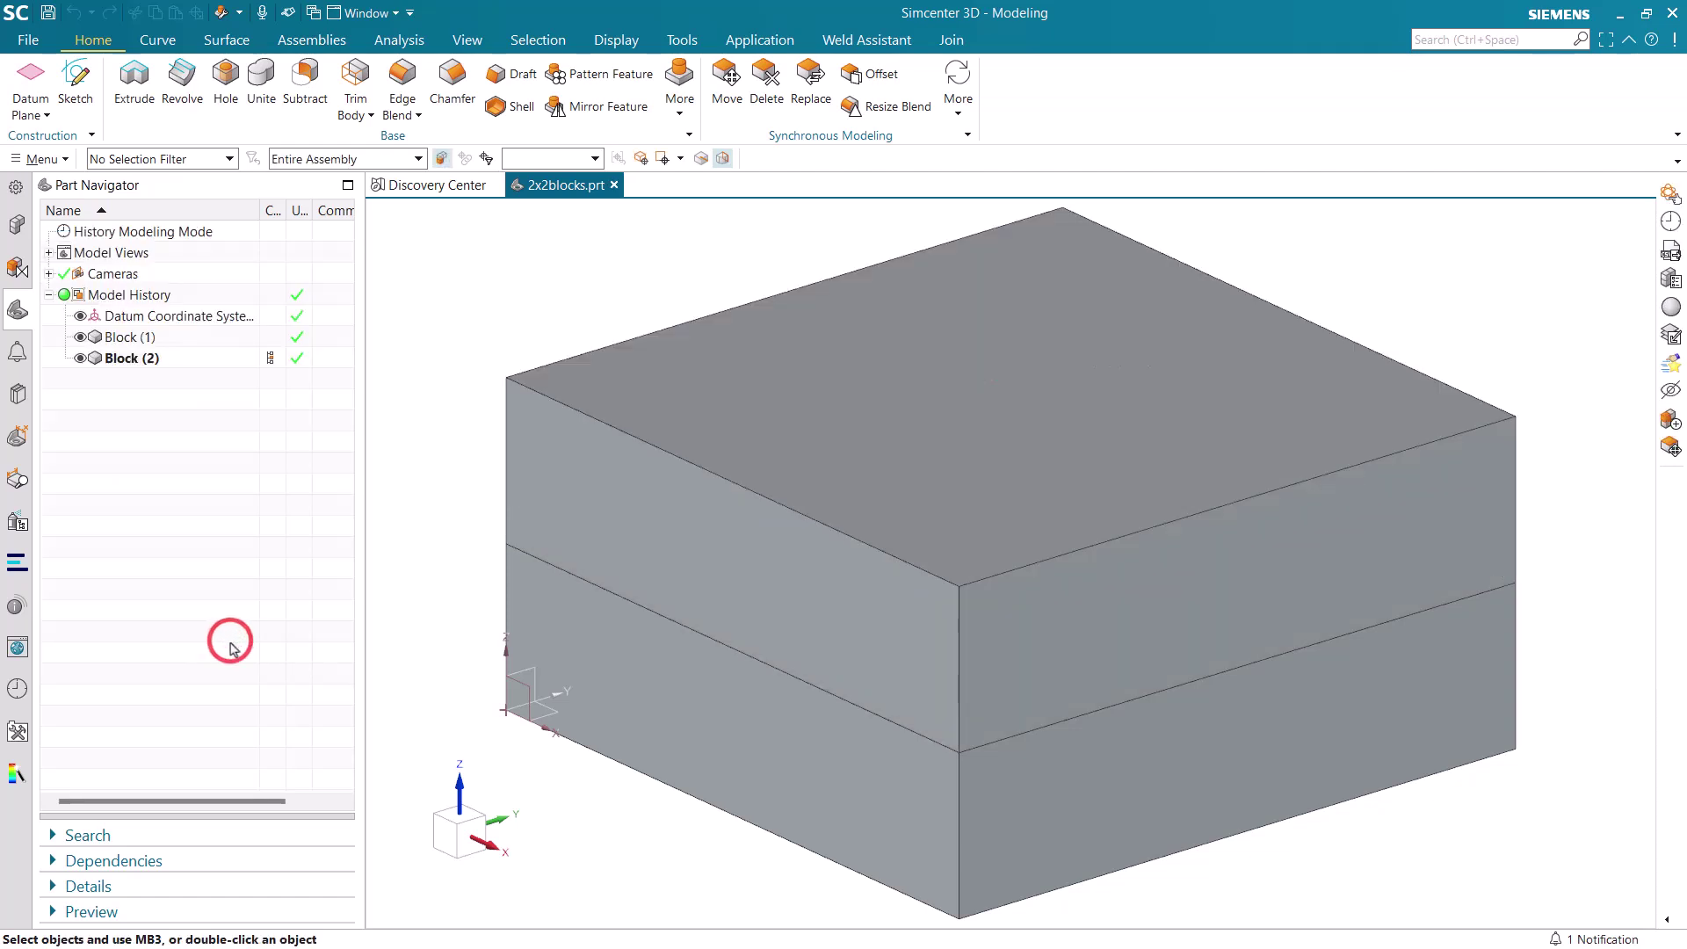
pyautogui.click(758, 40)
# - Switch to Pre/Post and create the FEM and simulation files for 2x2blocks
pyautogui.click(27, 86)
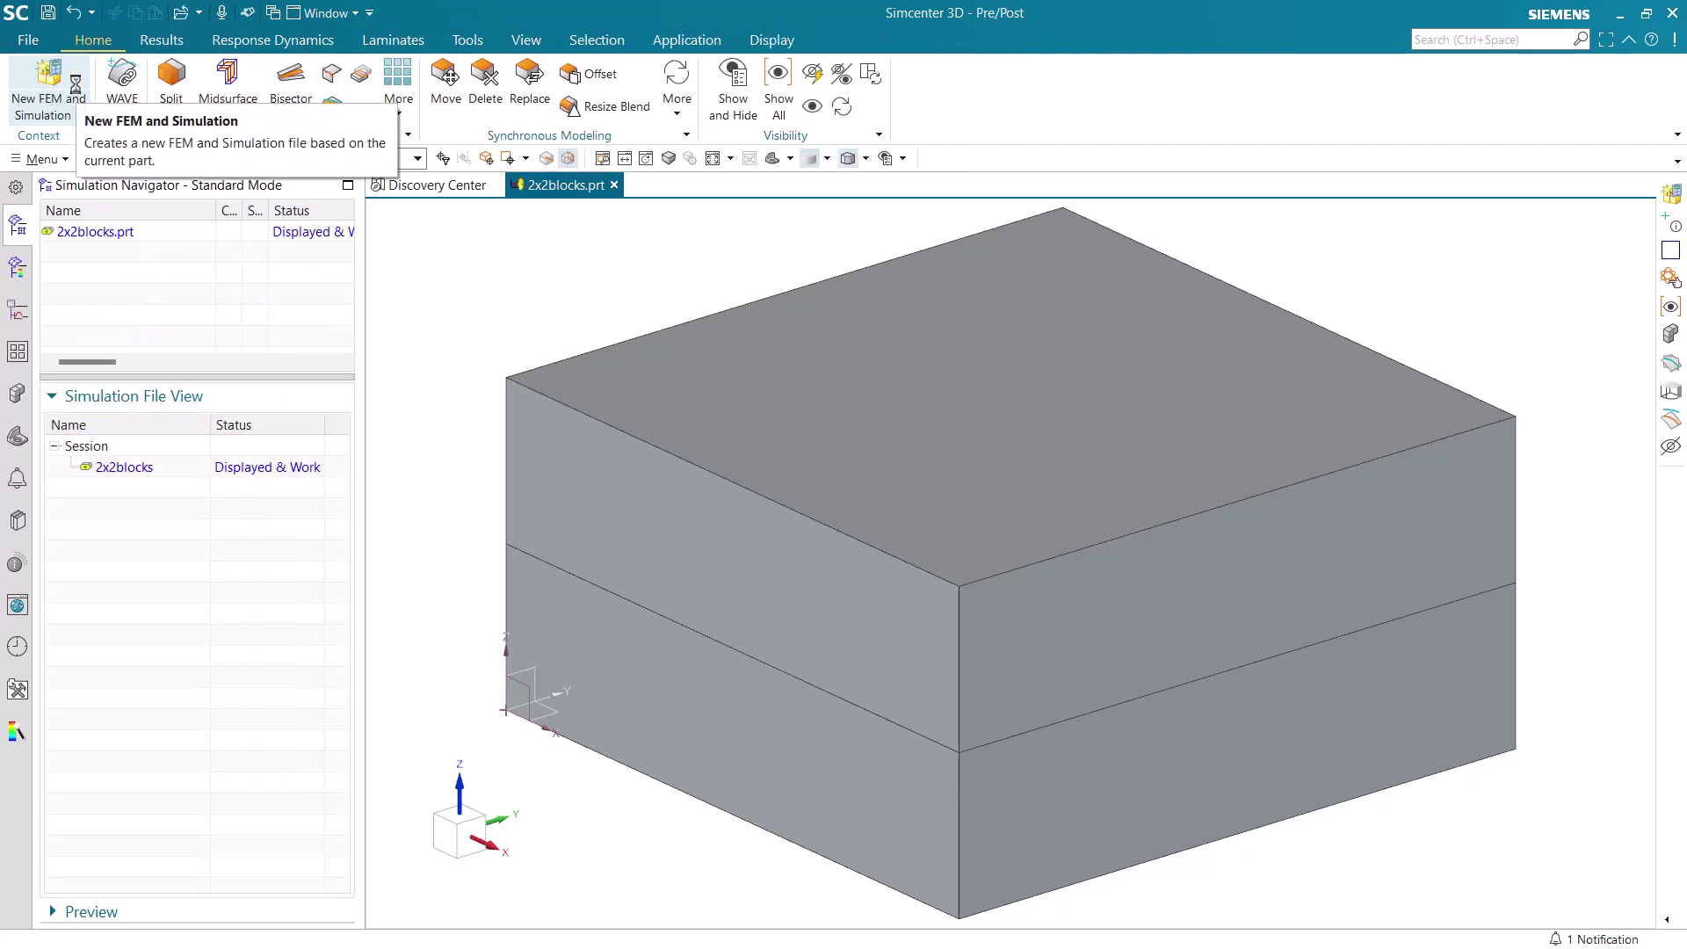
pyautogui.click(66, 78)
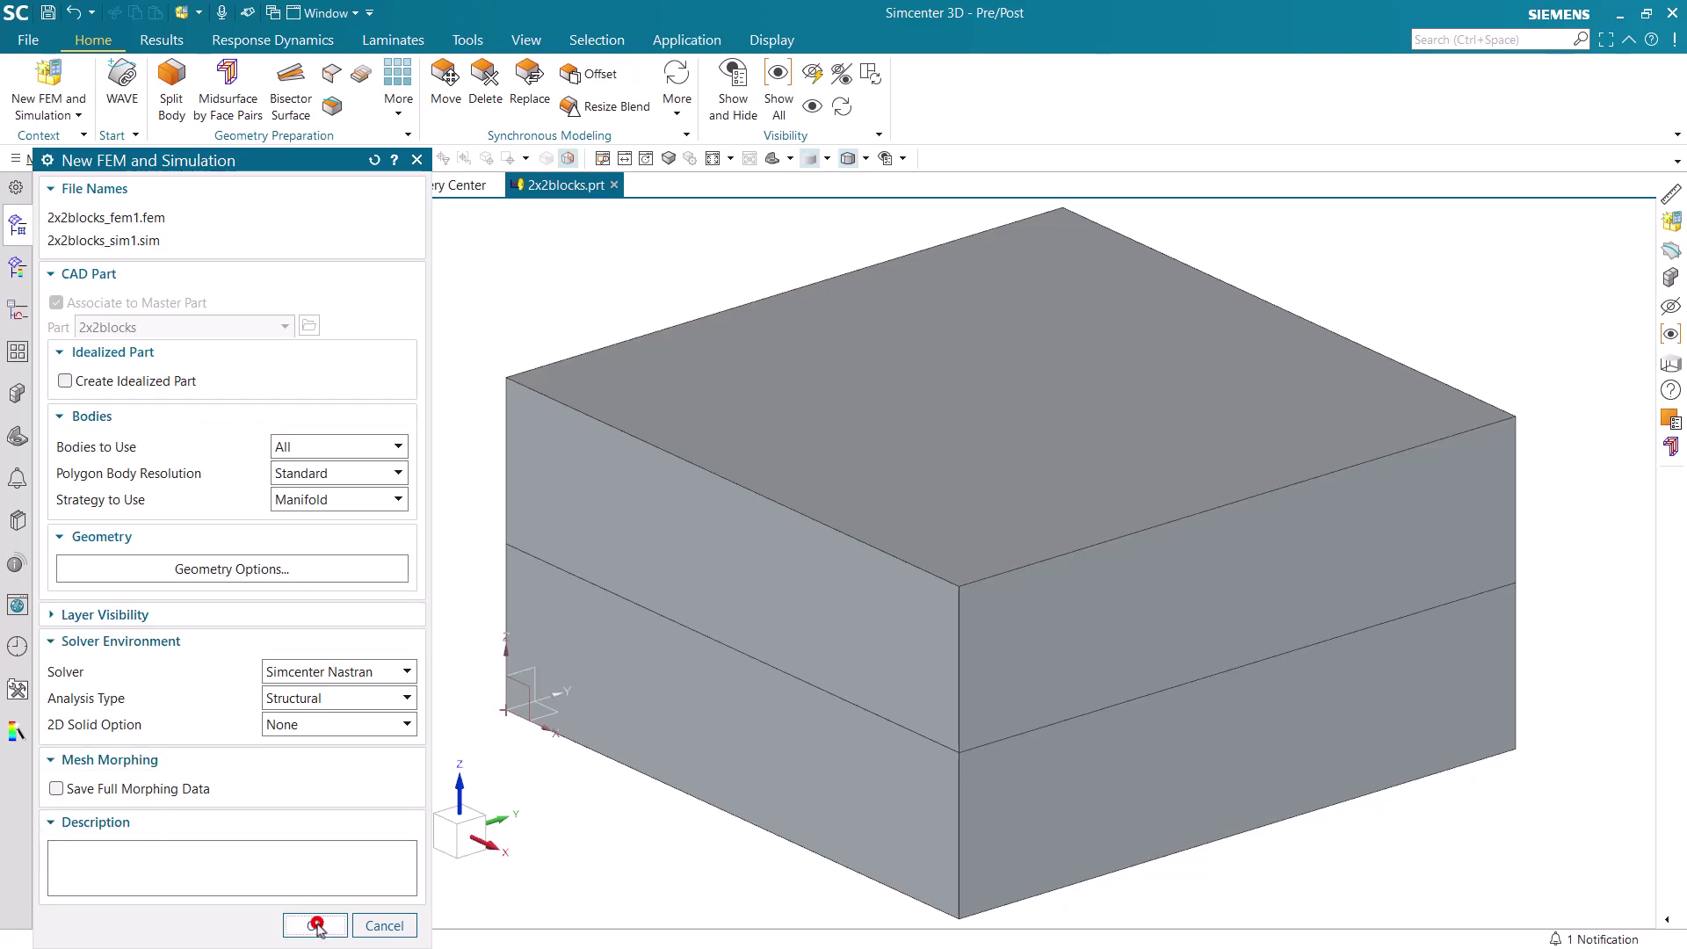
pyautogui.click(314, 924)
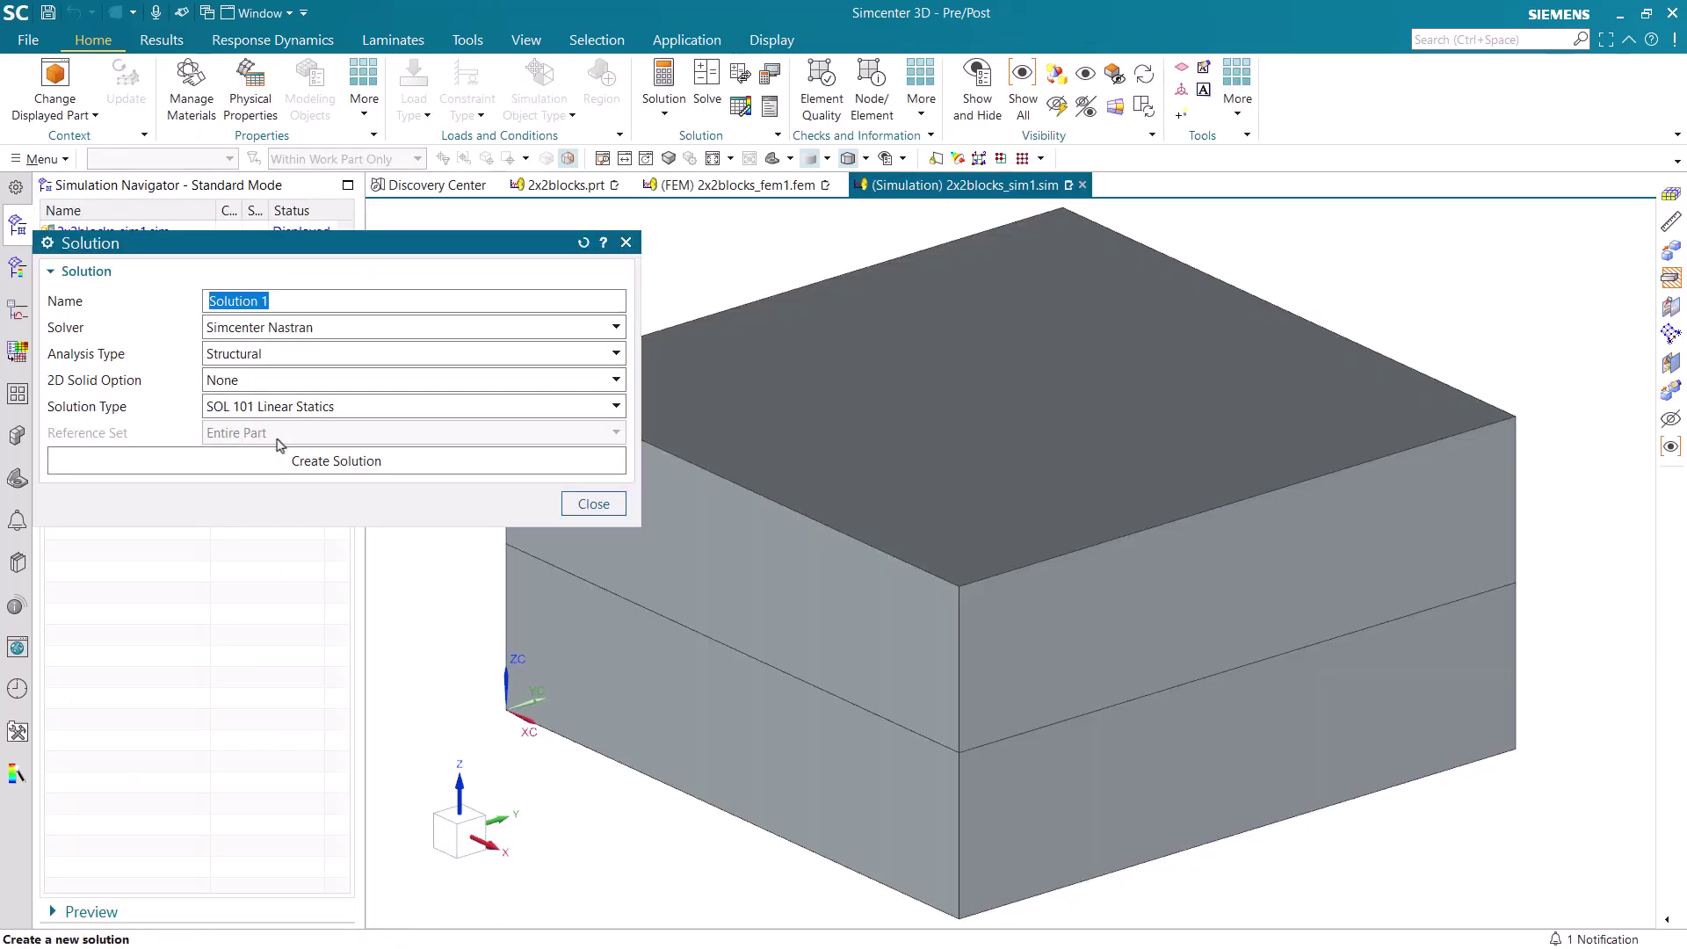
# - Create Solution 1 as SOL 101 Linear Statics with the BGRESULTS glue output request enabled
pyautogui.click(266, 459)
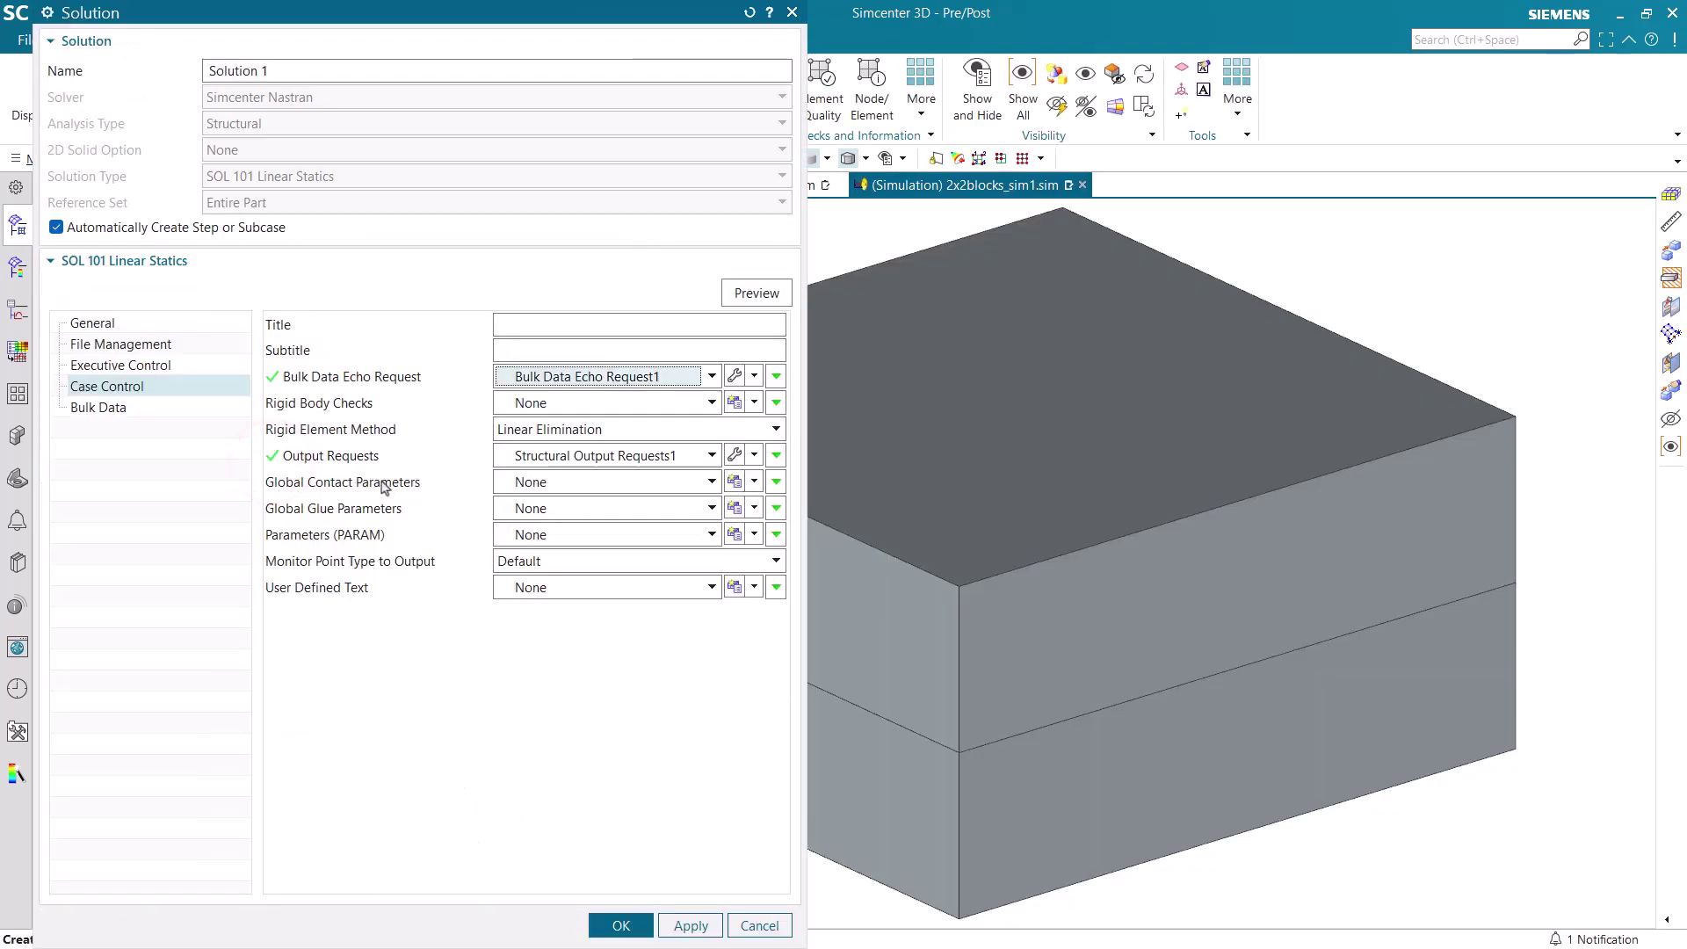
pyautogui.click(734, 454)
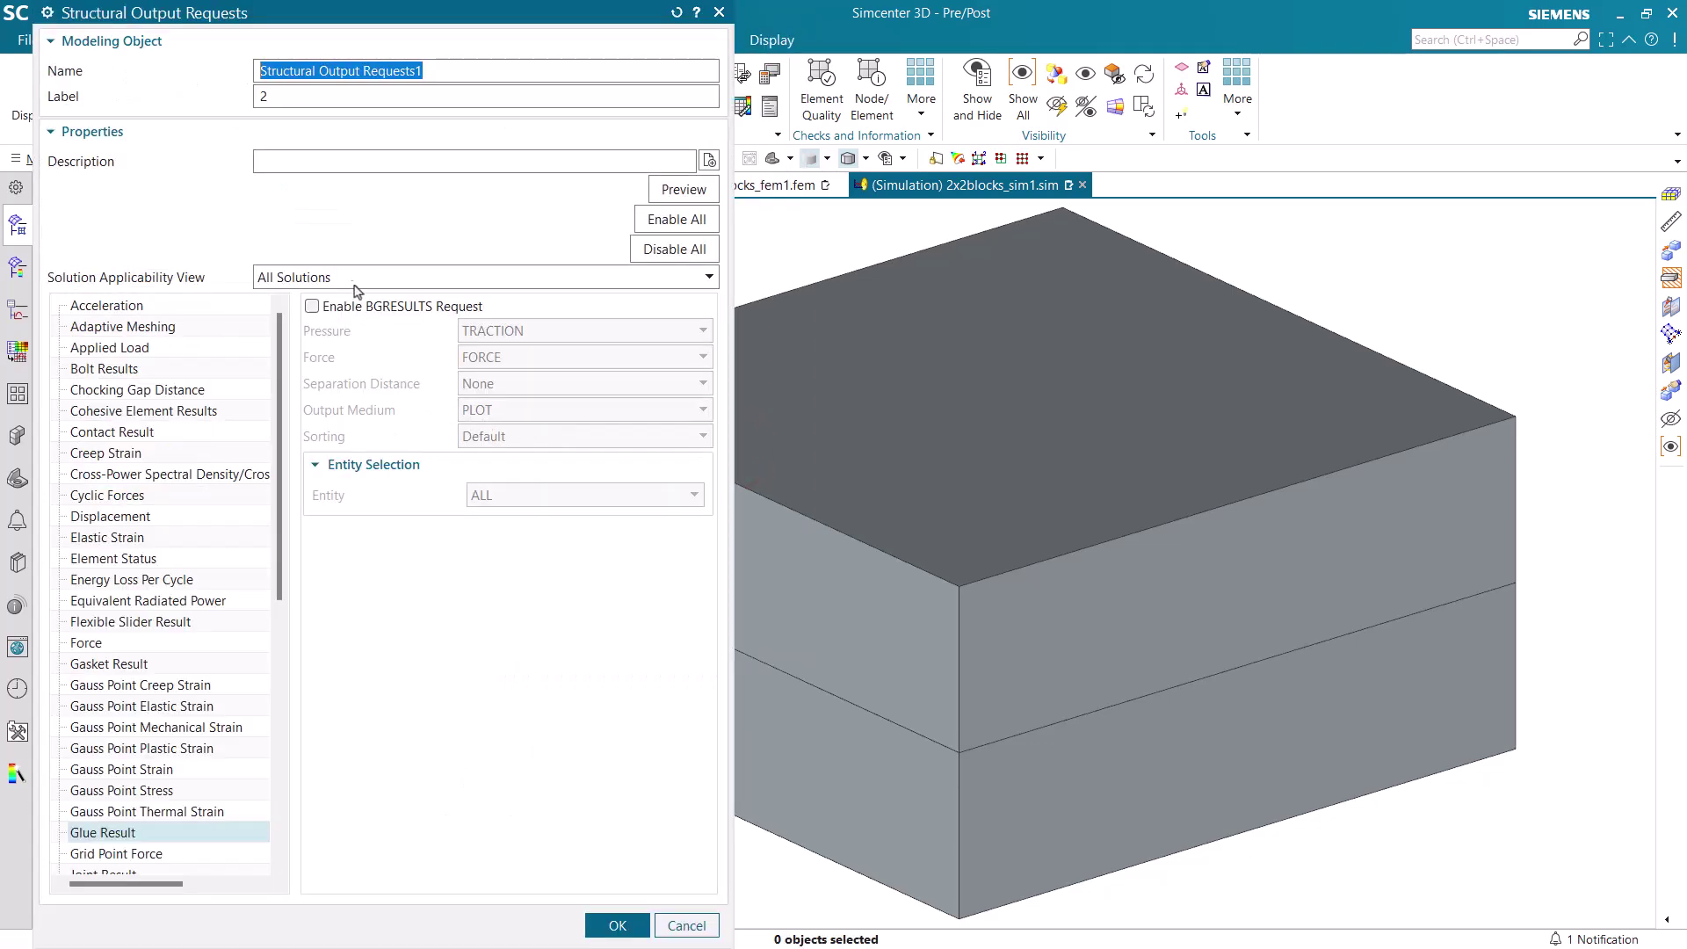
pyautogui.click(352, 277)
pyautogui.click(333, 313)
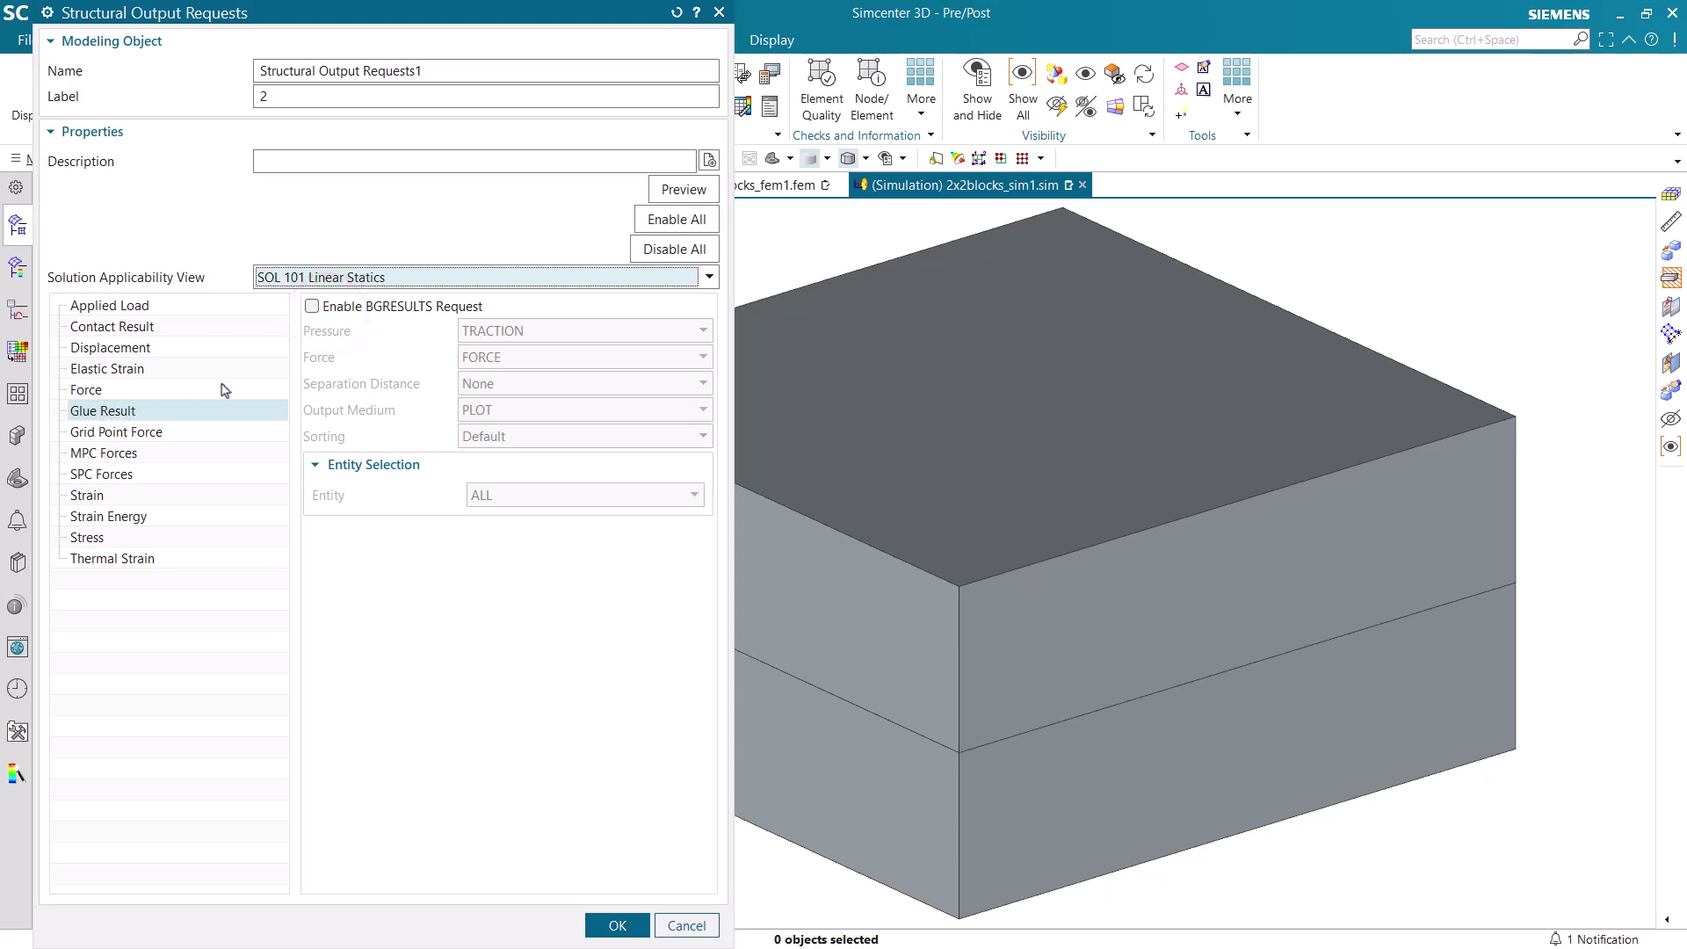
pyautogui.click(313, 307)
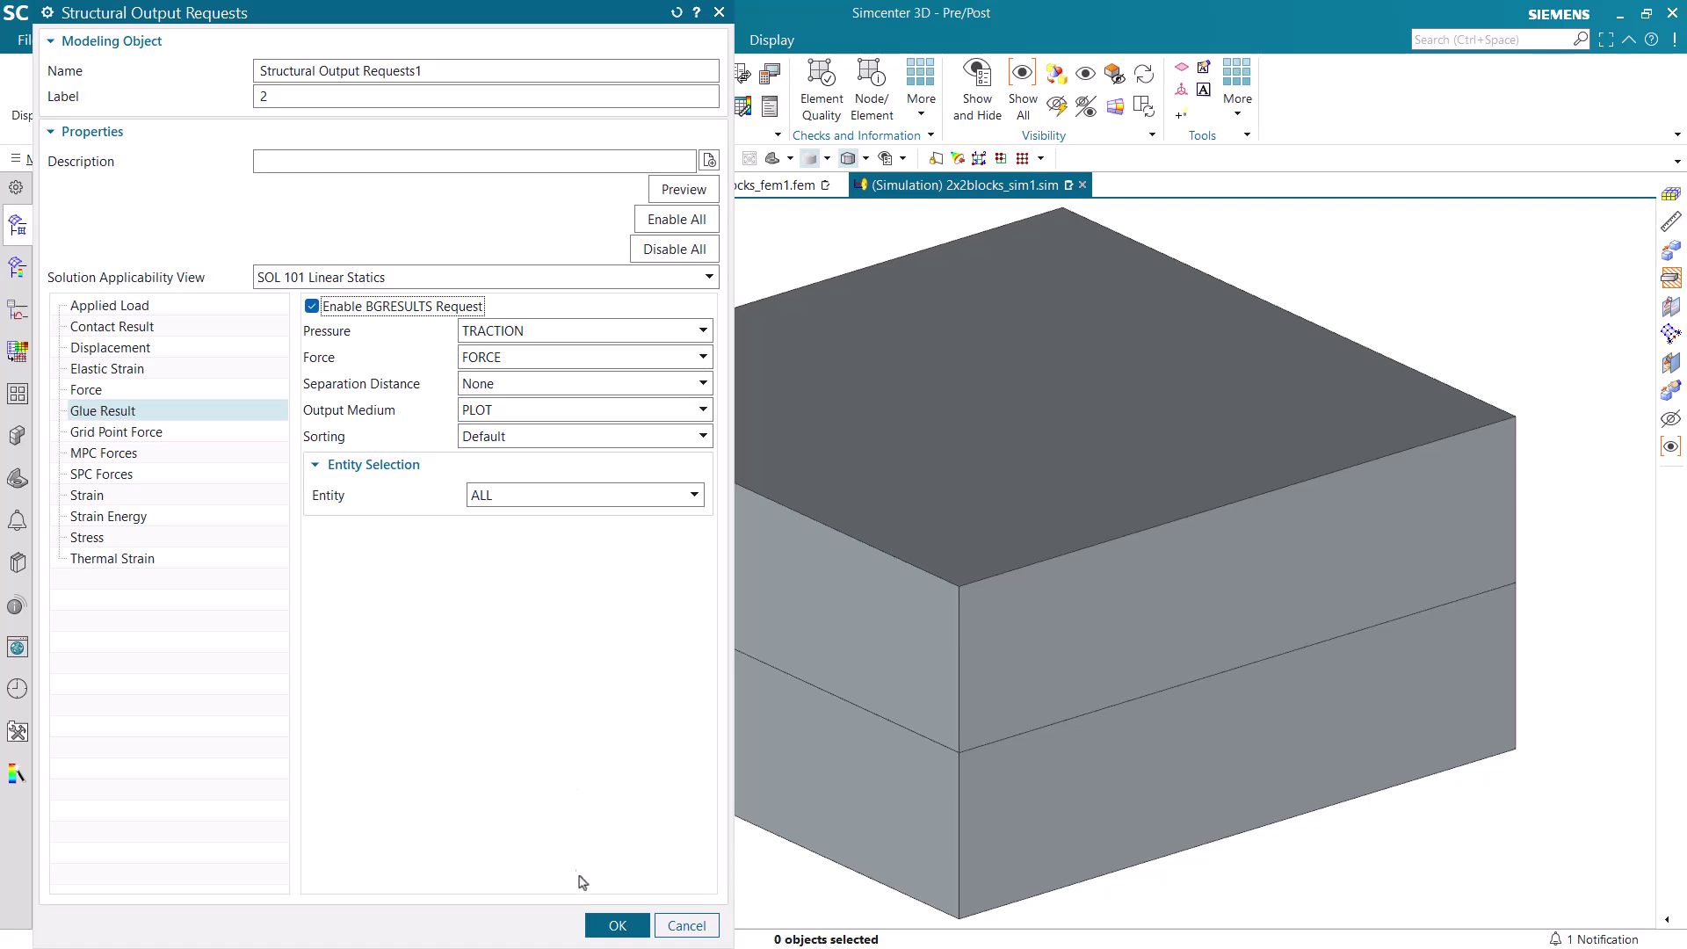
pyautogui.click(616, 924)
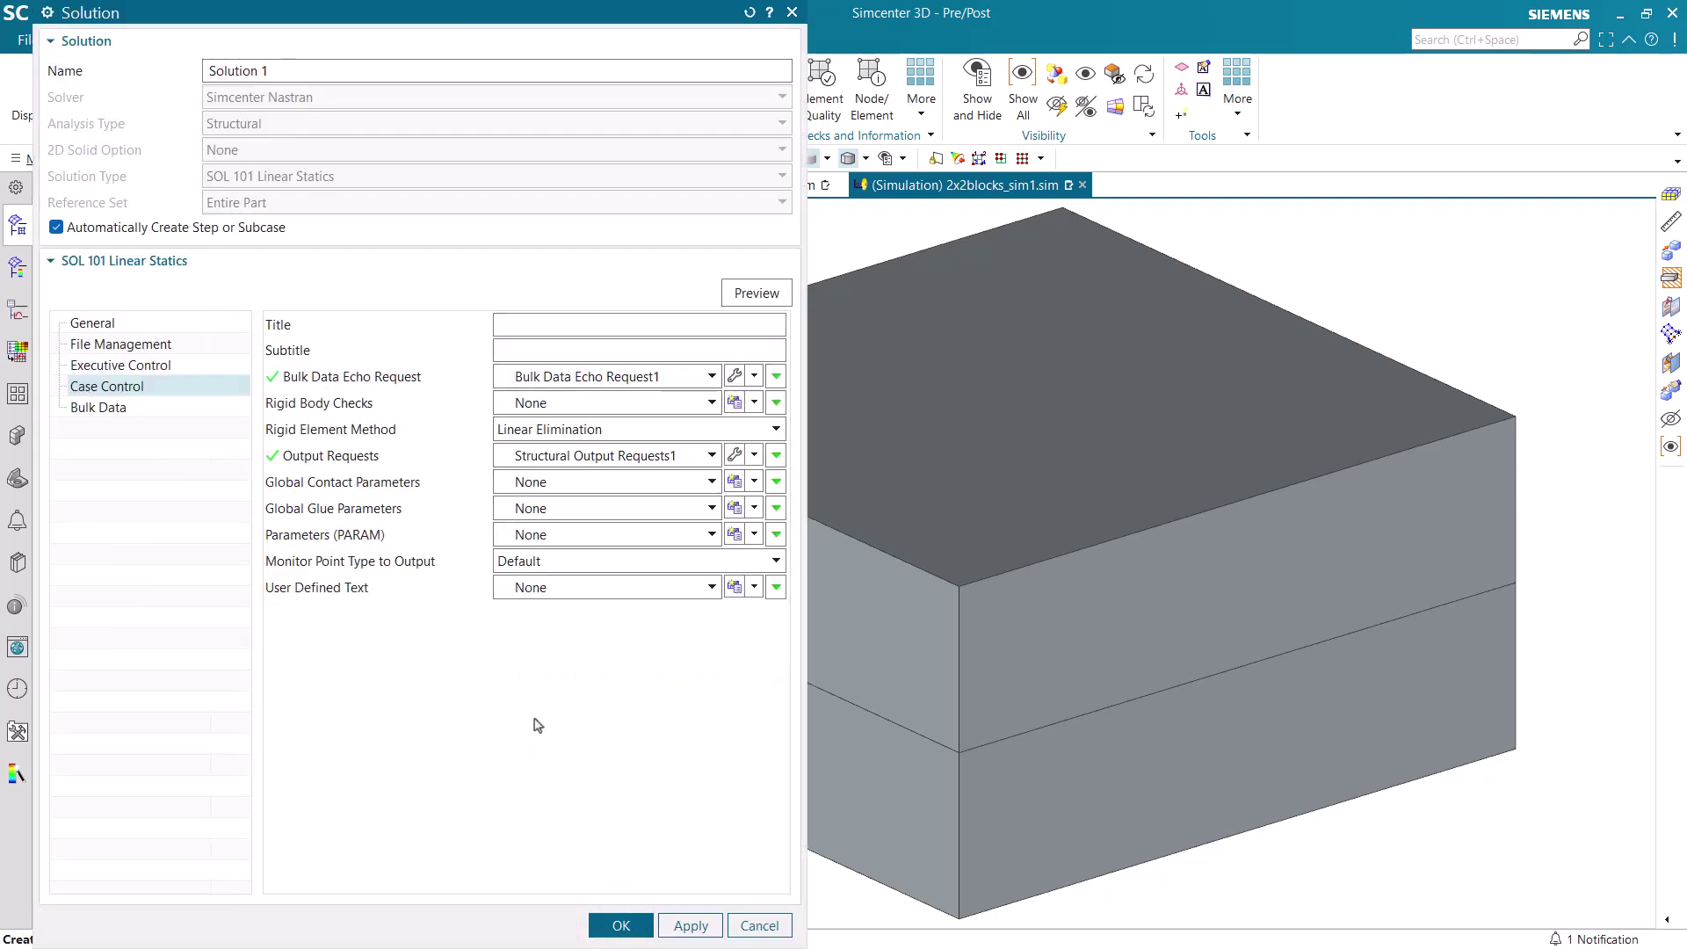
pyautogui.click(629, 923)
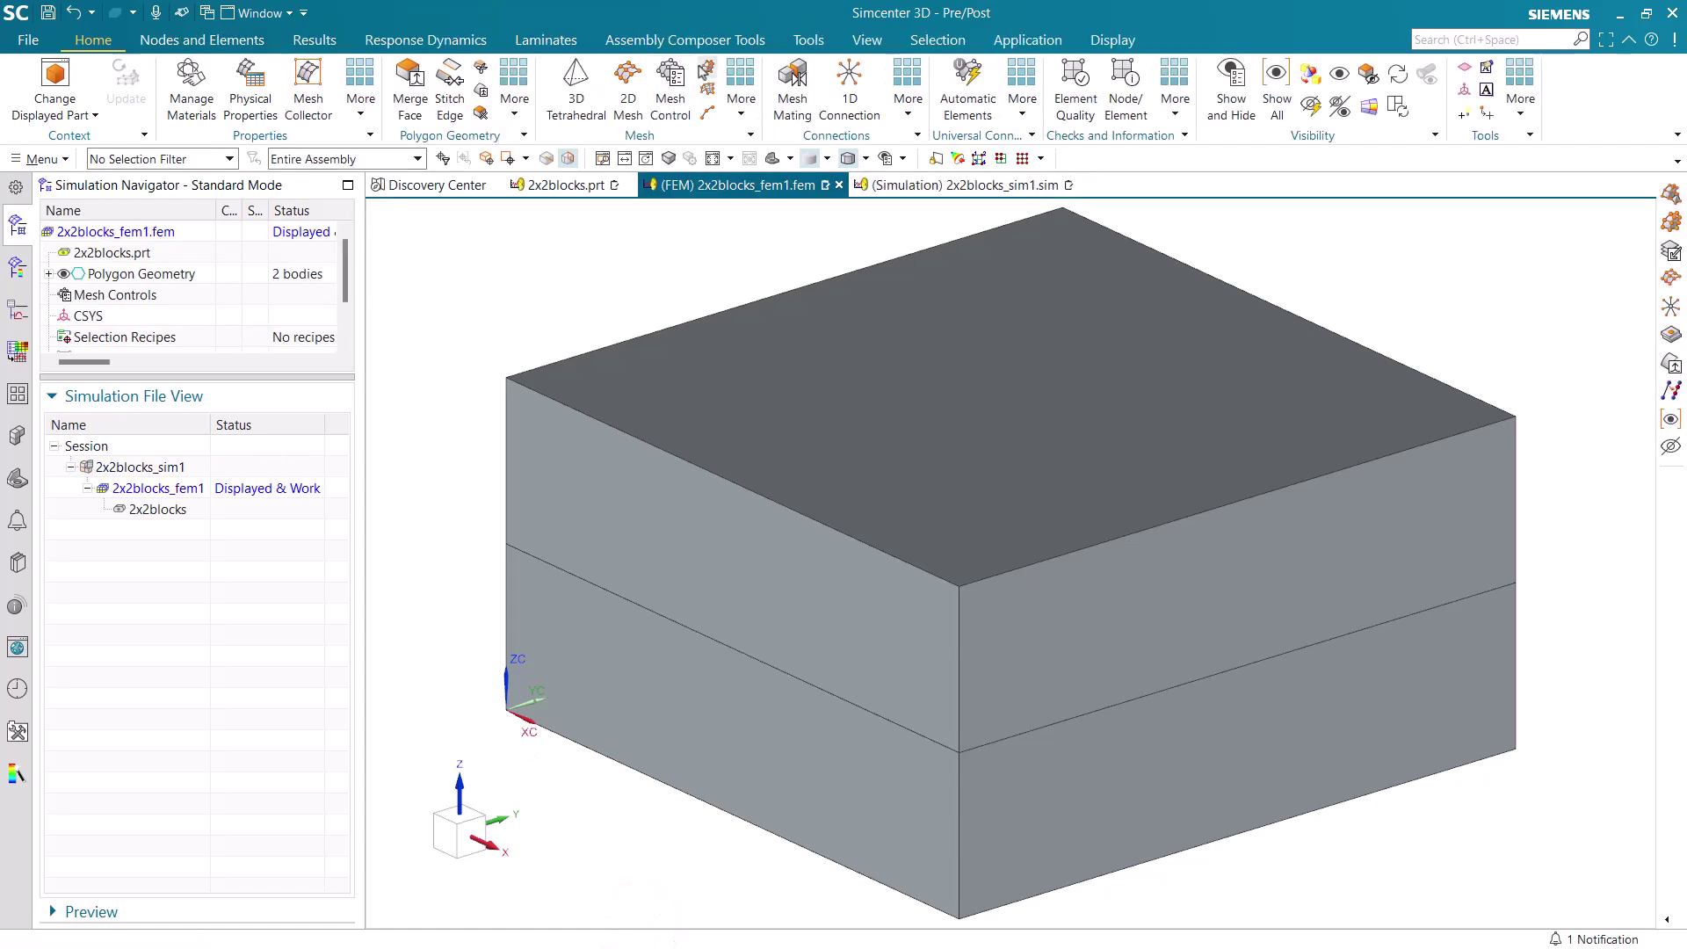
# - Mesh both blocks with a CHEXA(8) 3D swept mesh, then display 2x2blocks_sim1
pyautogui.click(705, 65)
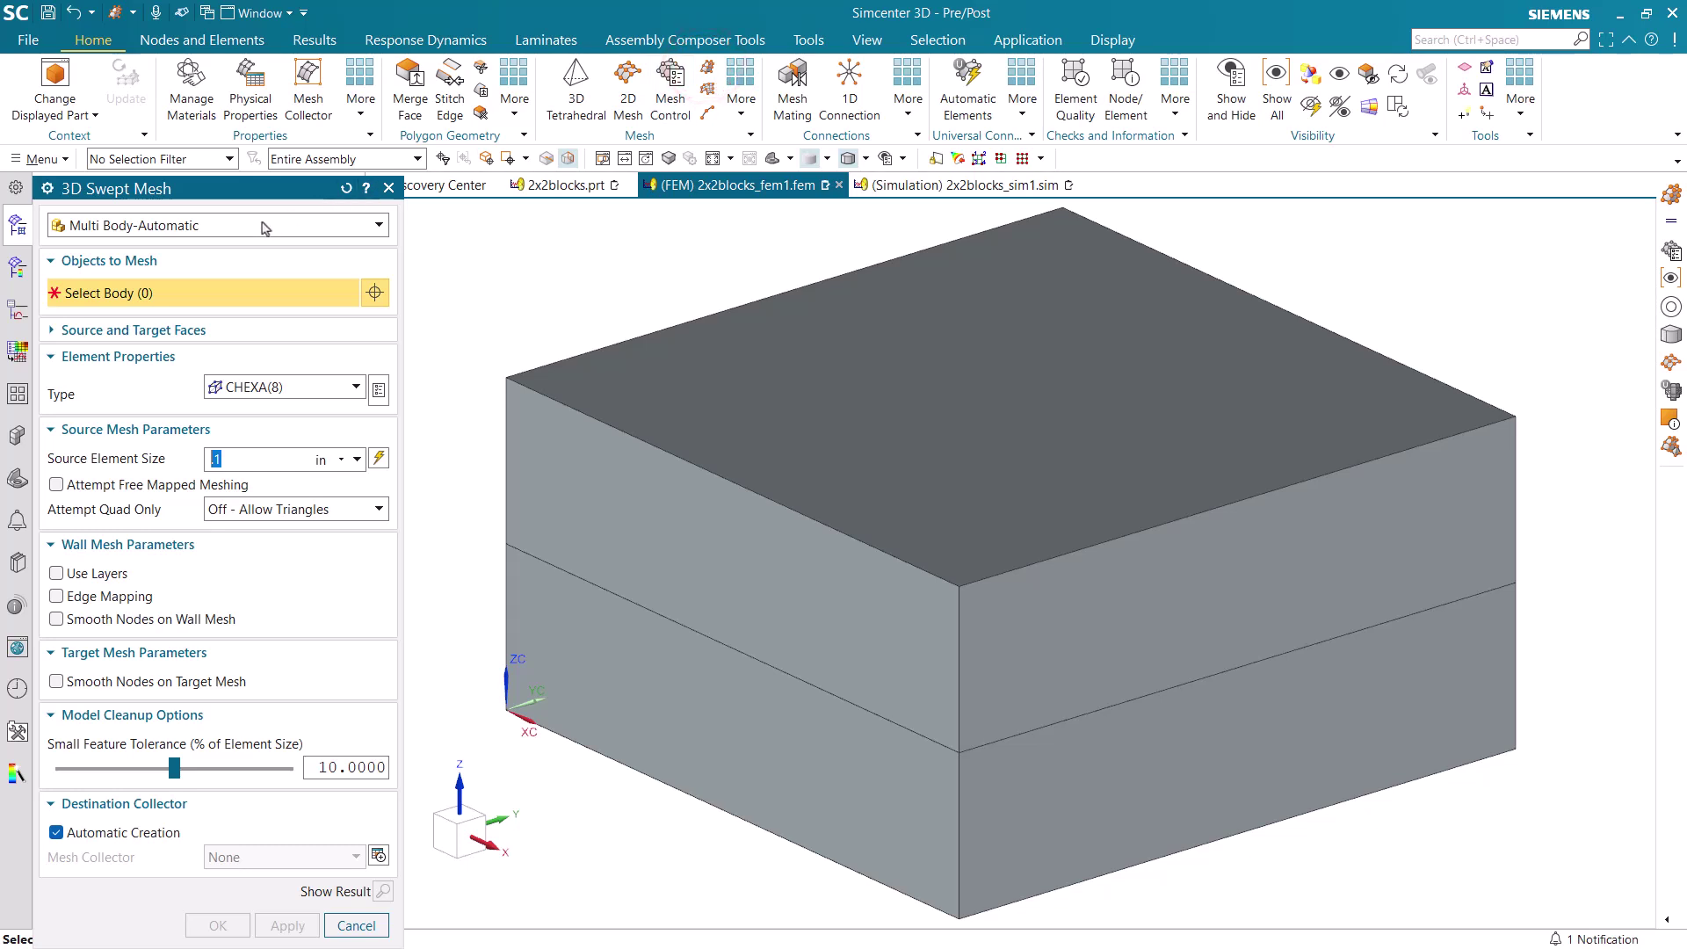
pyautogui.click(648, 459)
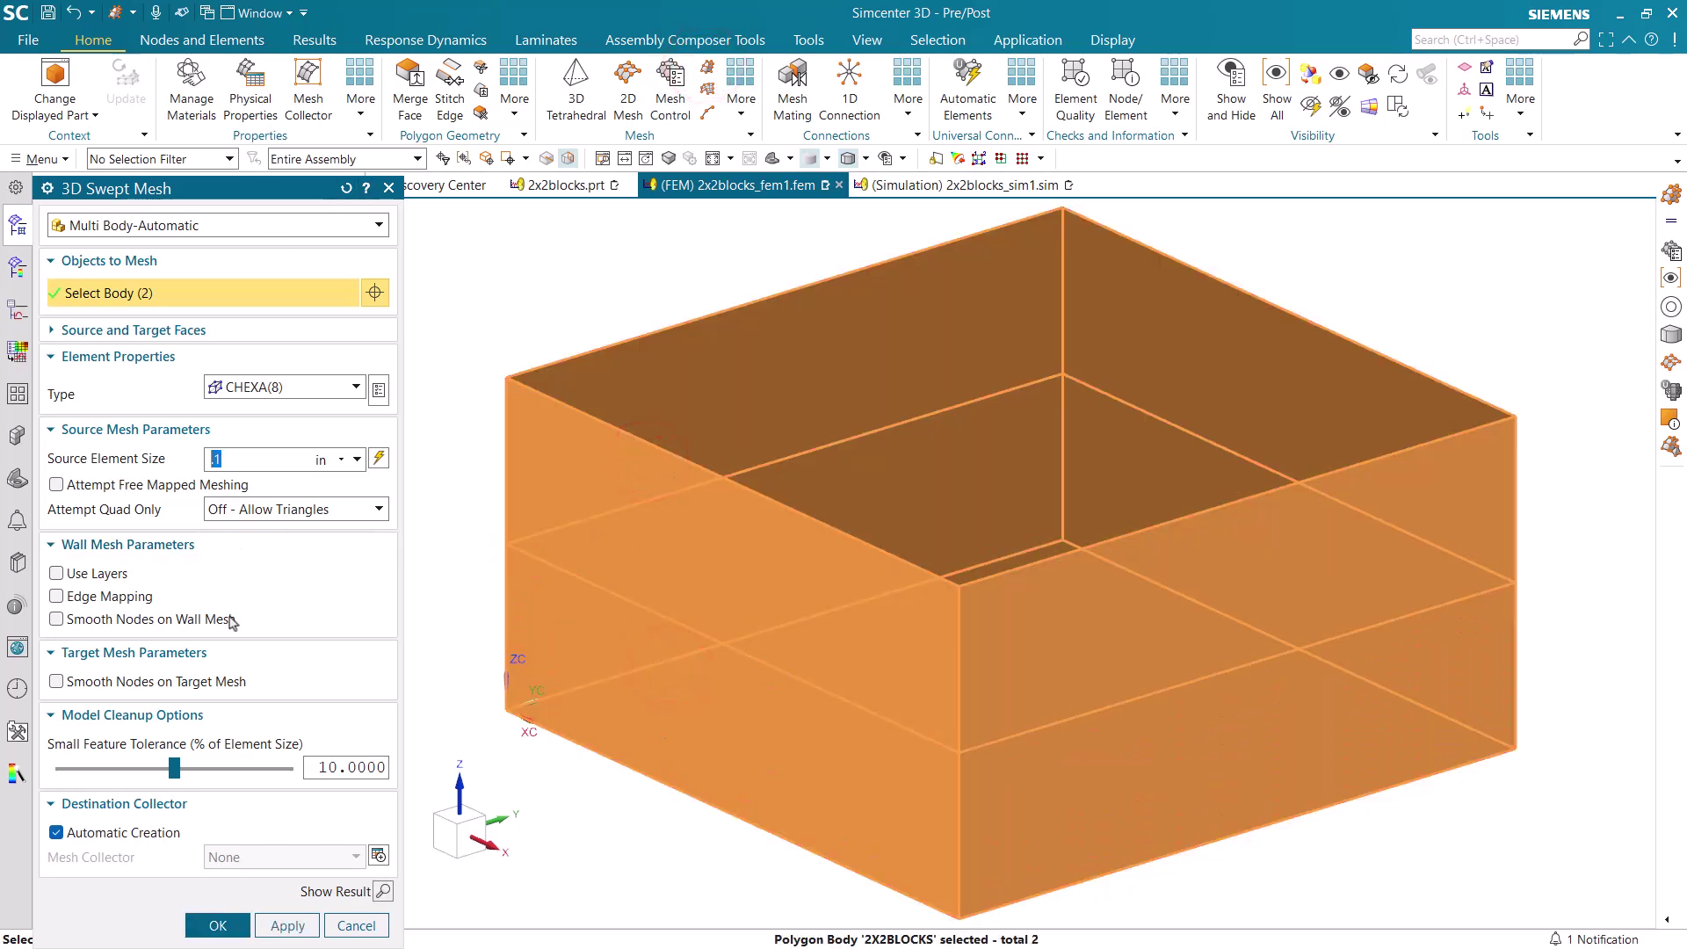
pyautogui.click(219, 925)
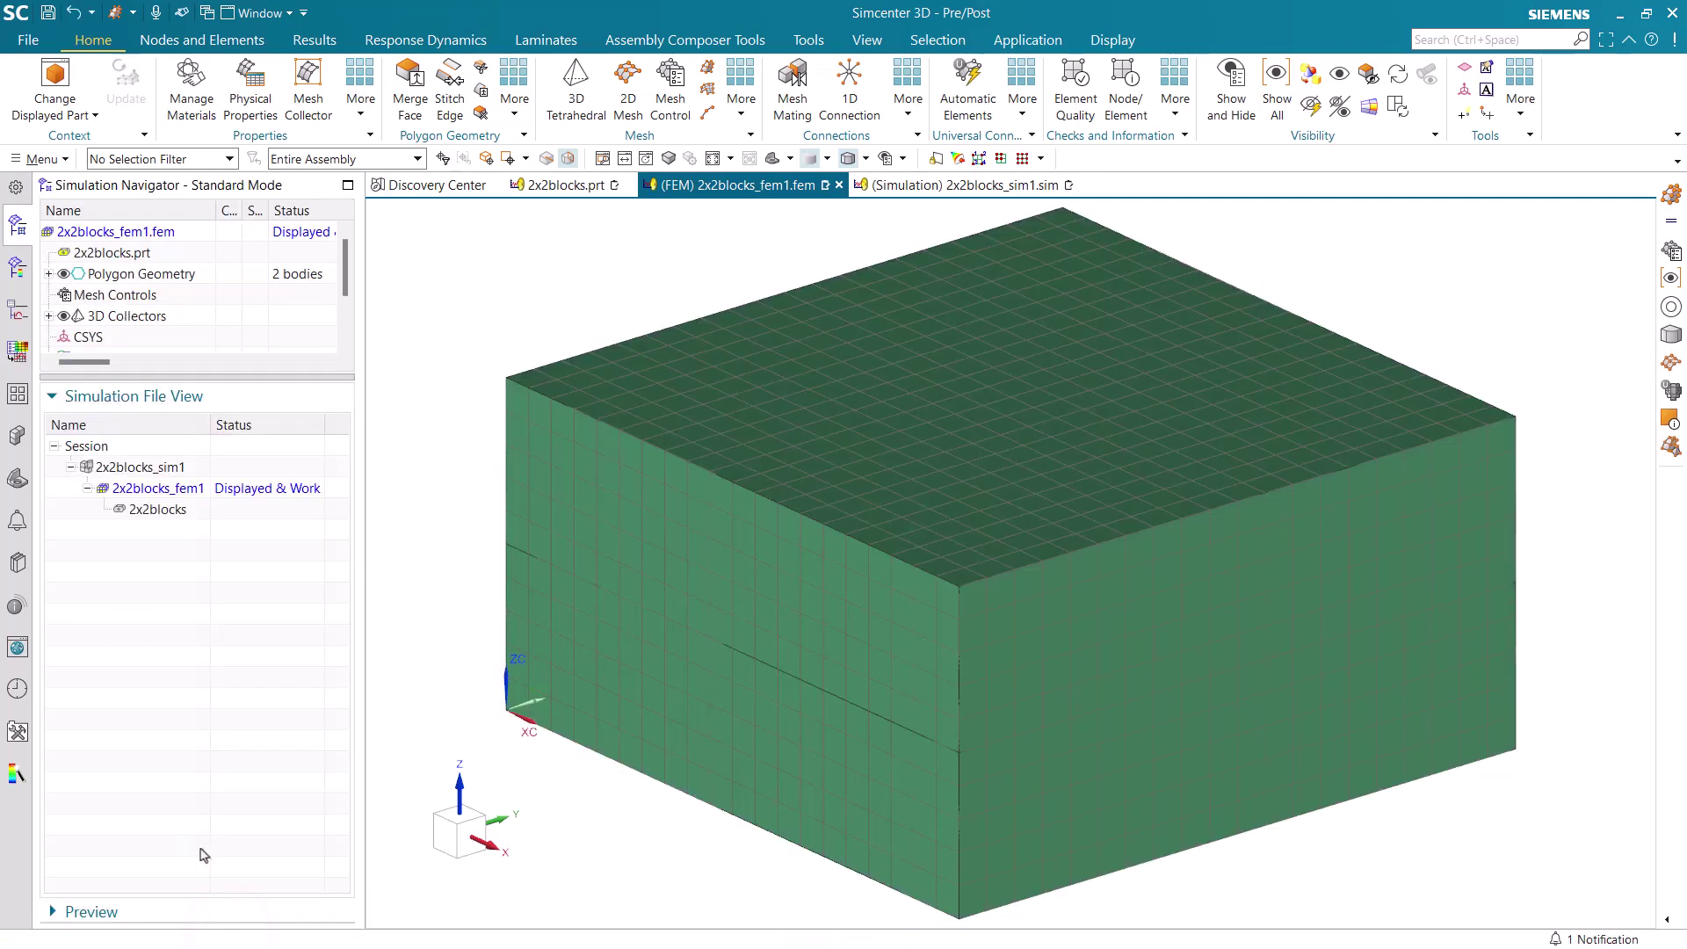
pyautogui.doubleClick(163, 467)
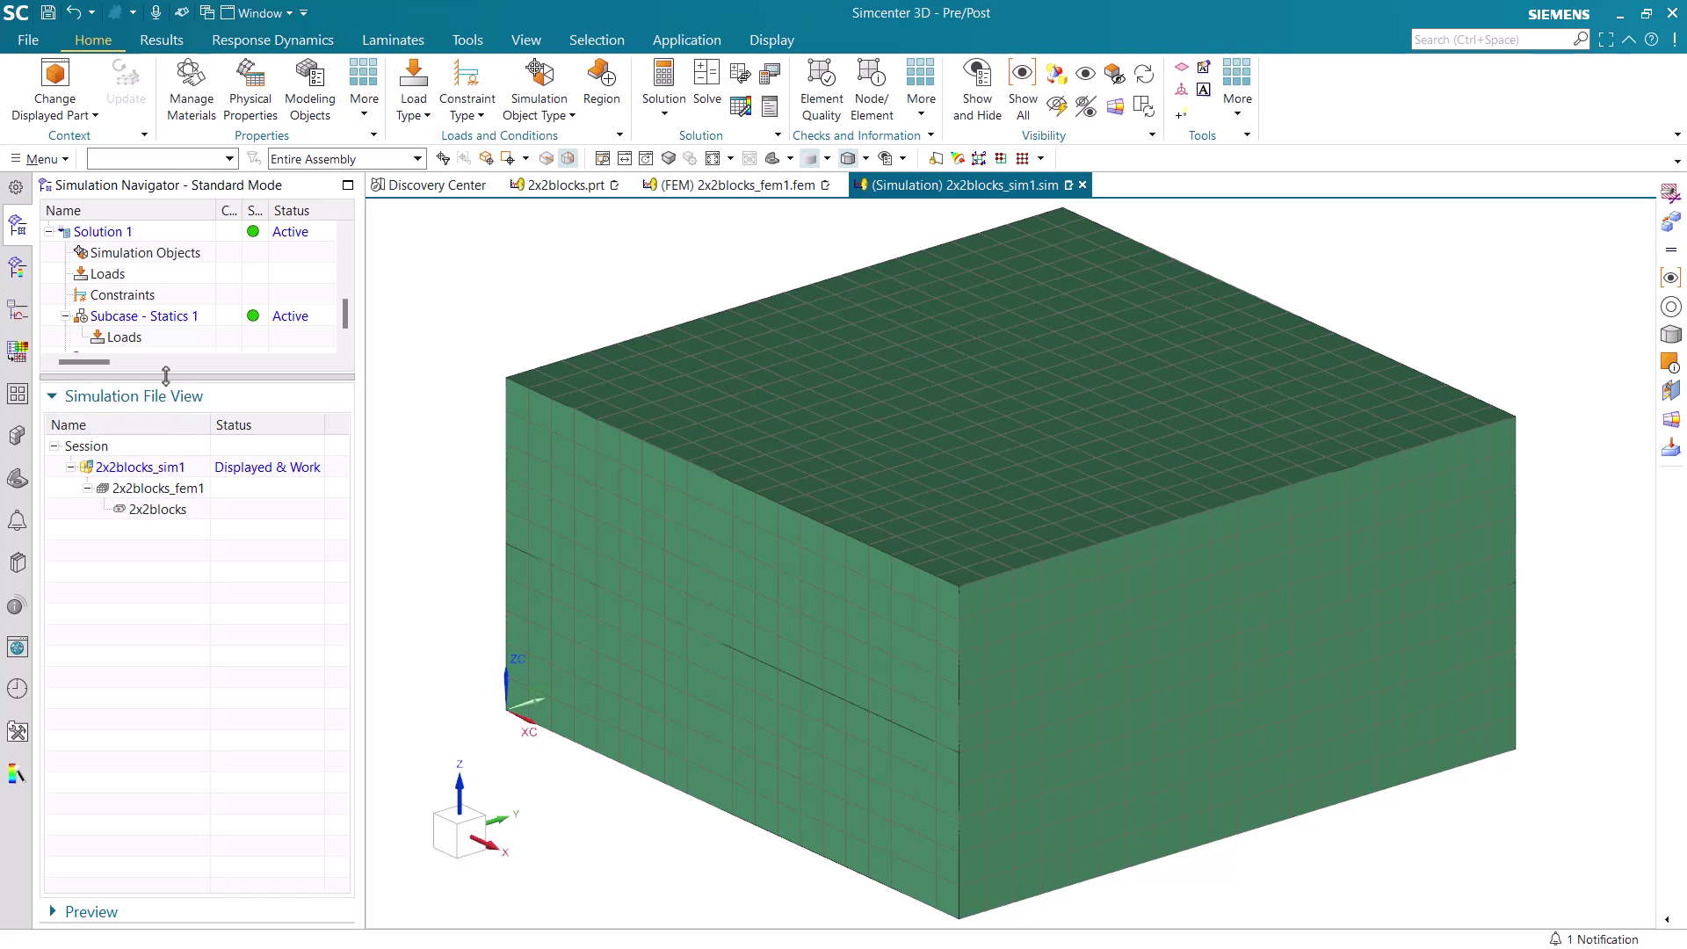
# - Apply a 1 lbf force along ZC to the upper block's top face
pyautogui.moveTo(165, 377); pyautogui.dragTo(159, 688)
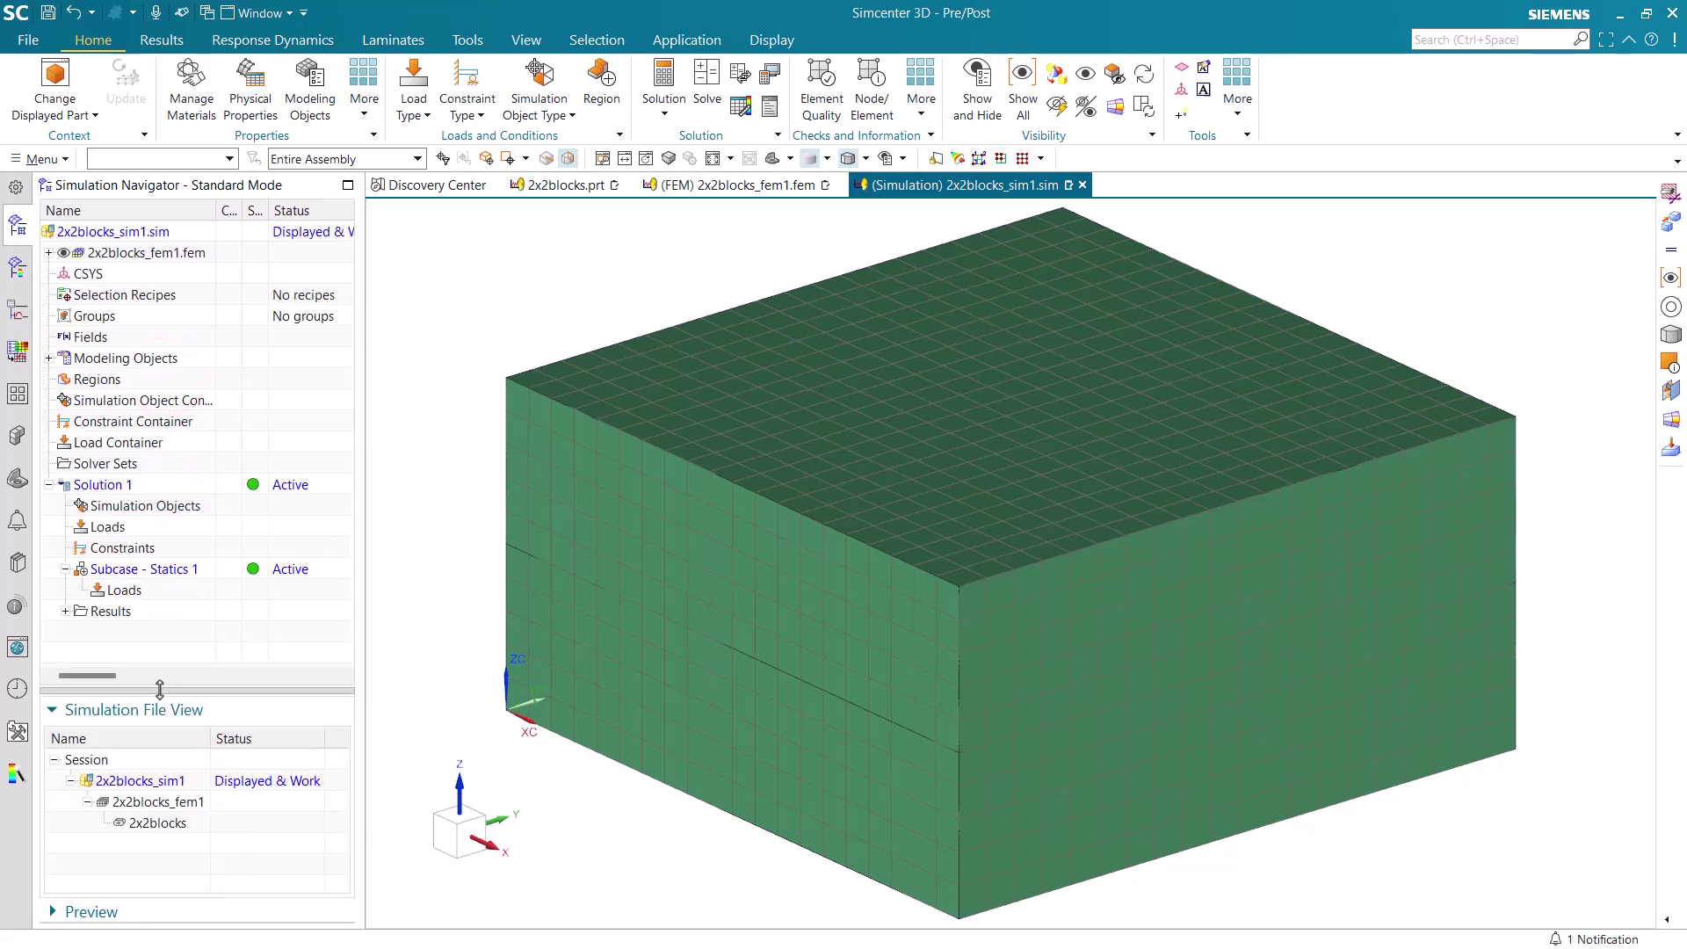
pyautogui.click(409, 105)
pyautogui.click(426, 160)
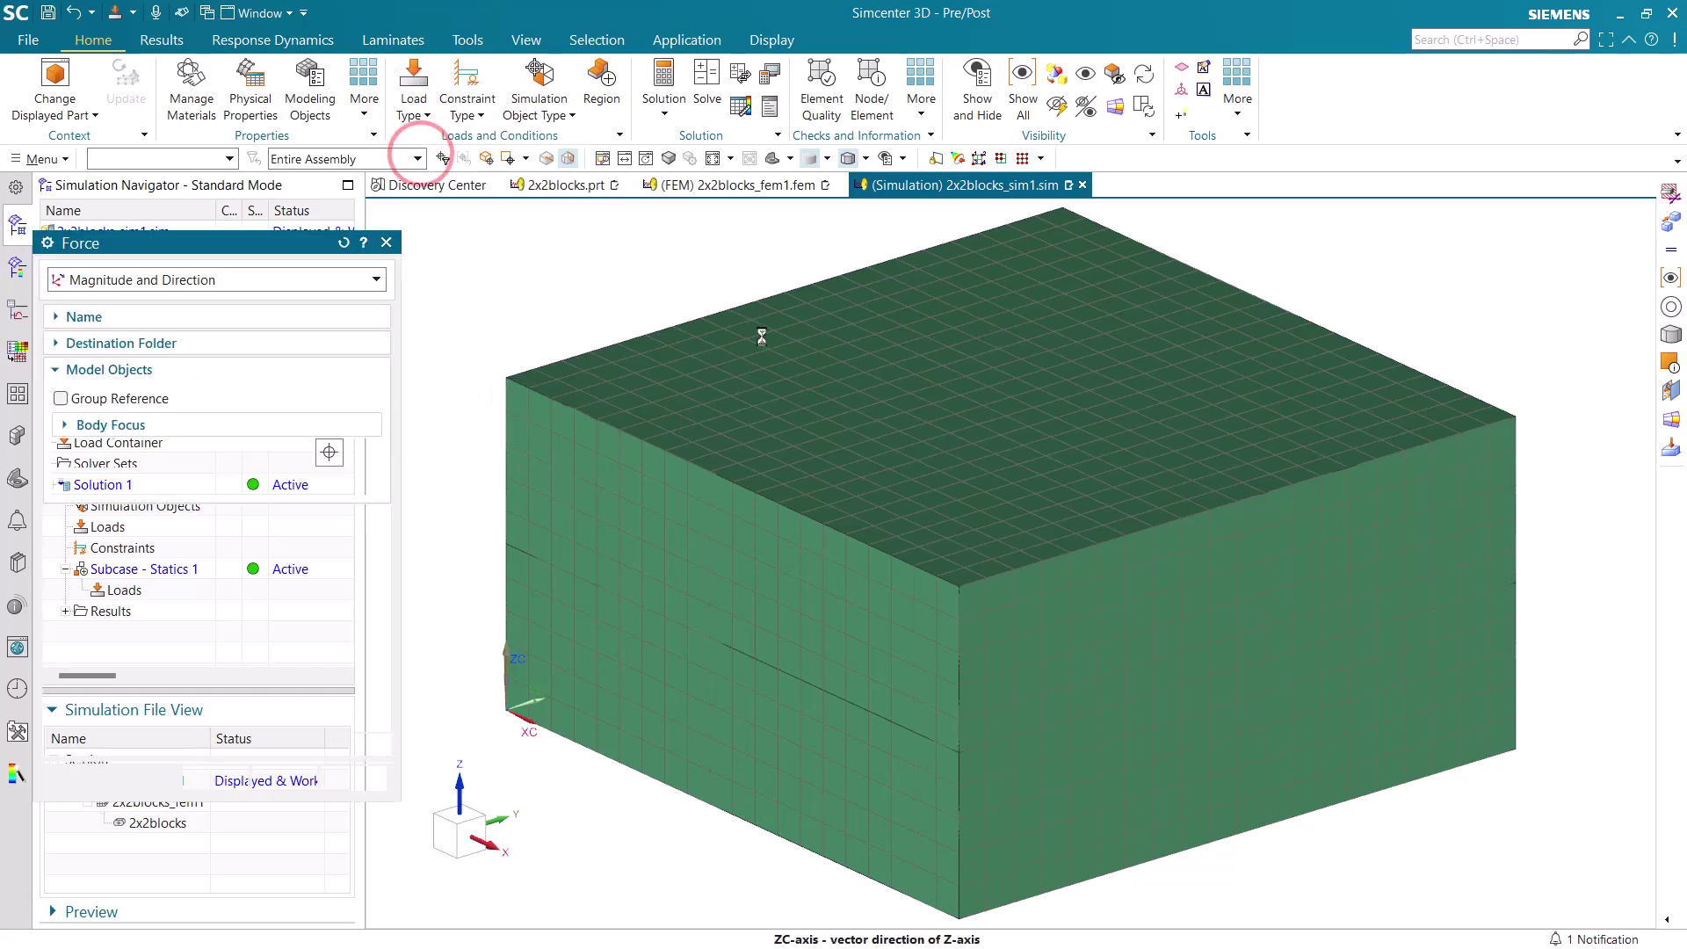
pyautogui.click(793, 350)
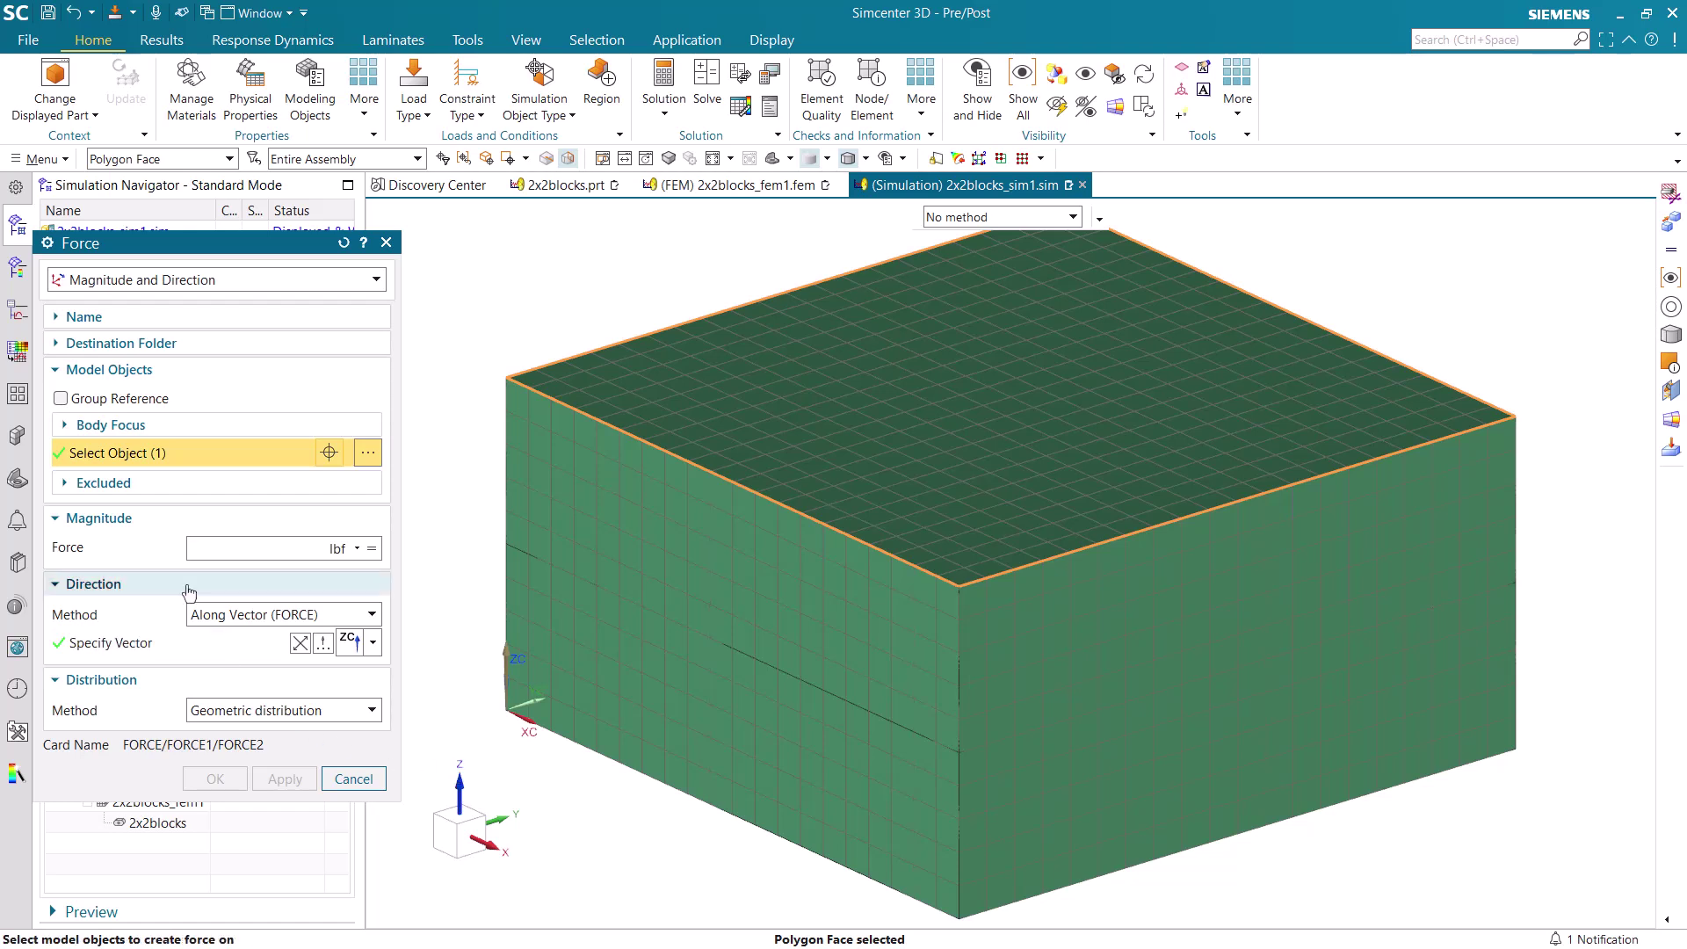
pyautogui.click(198, 547)
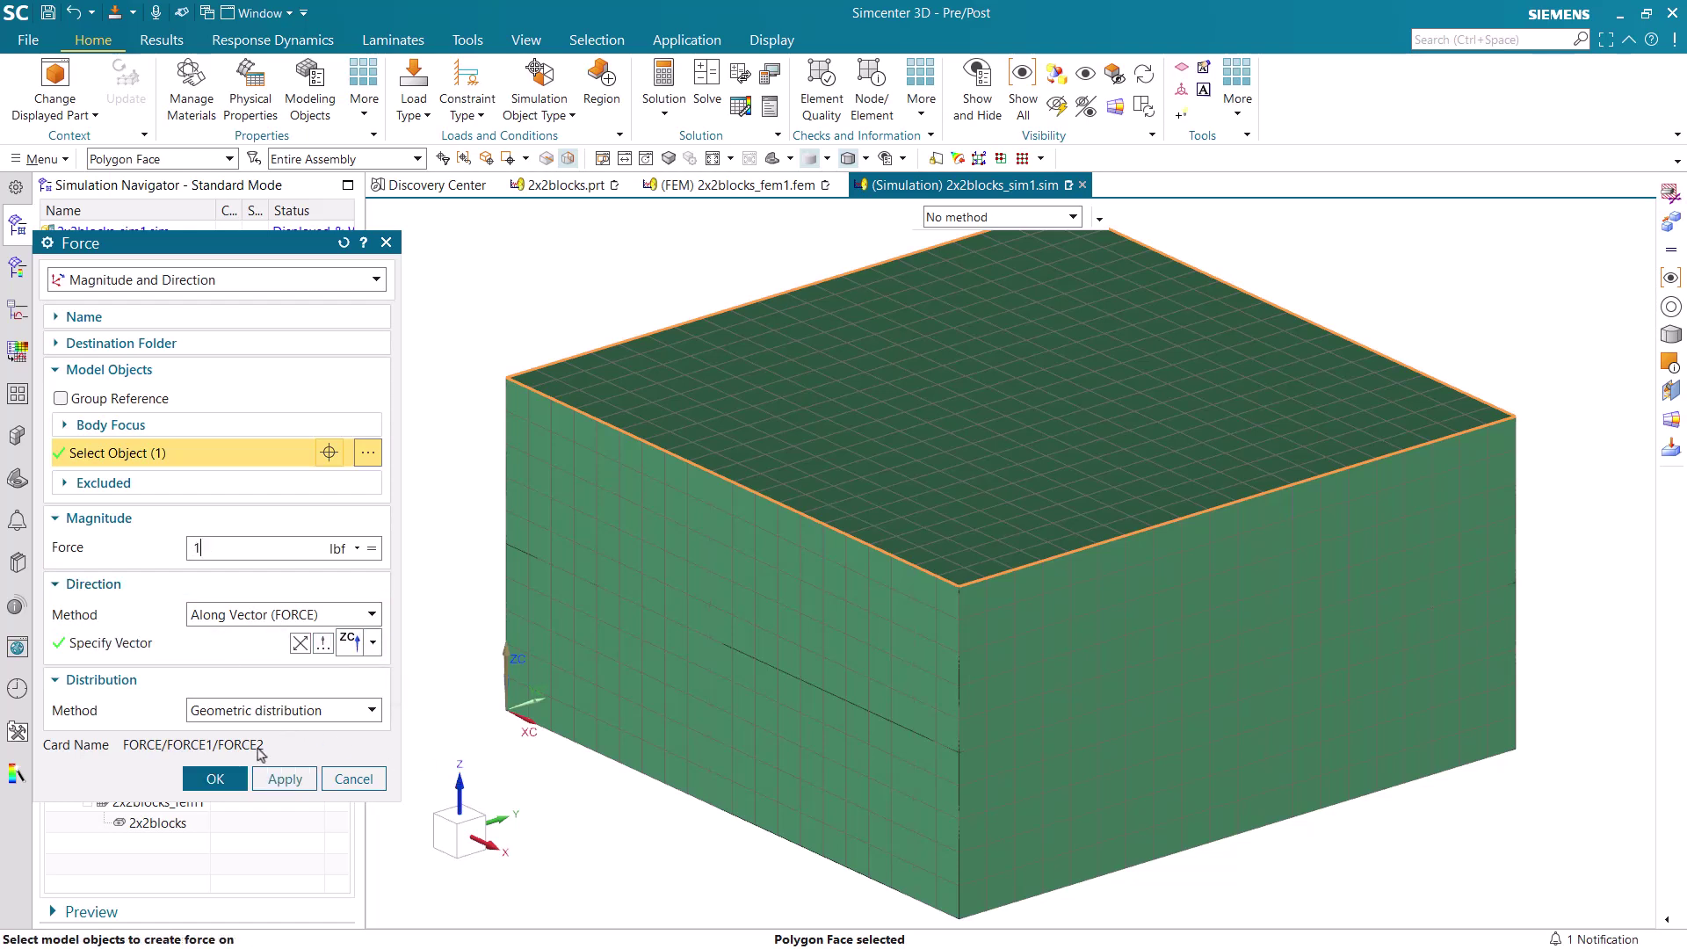
pyautogui.click(234, 779)
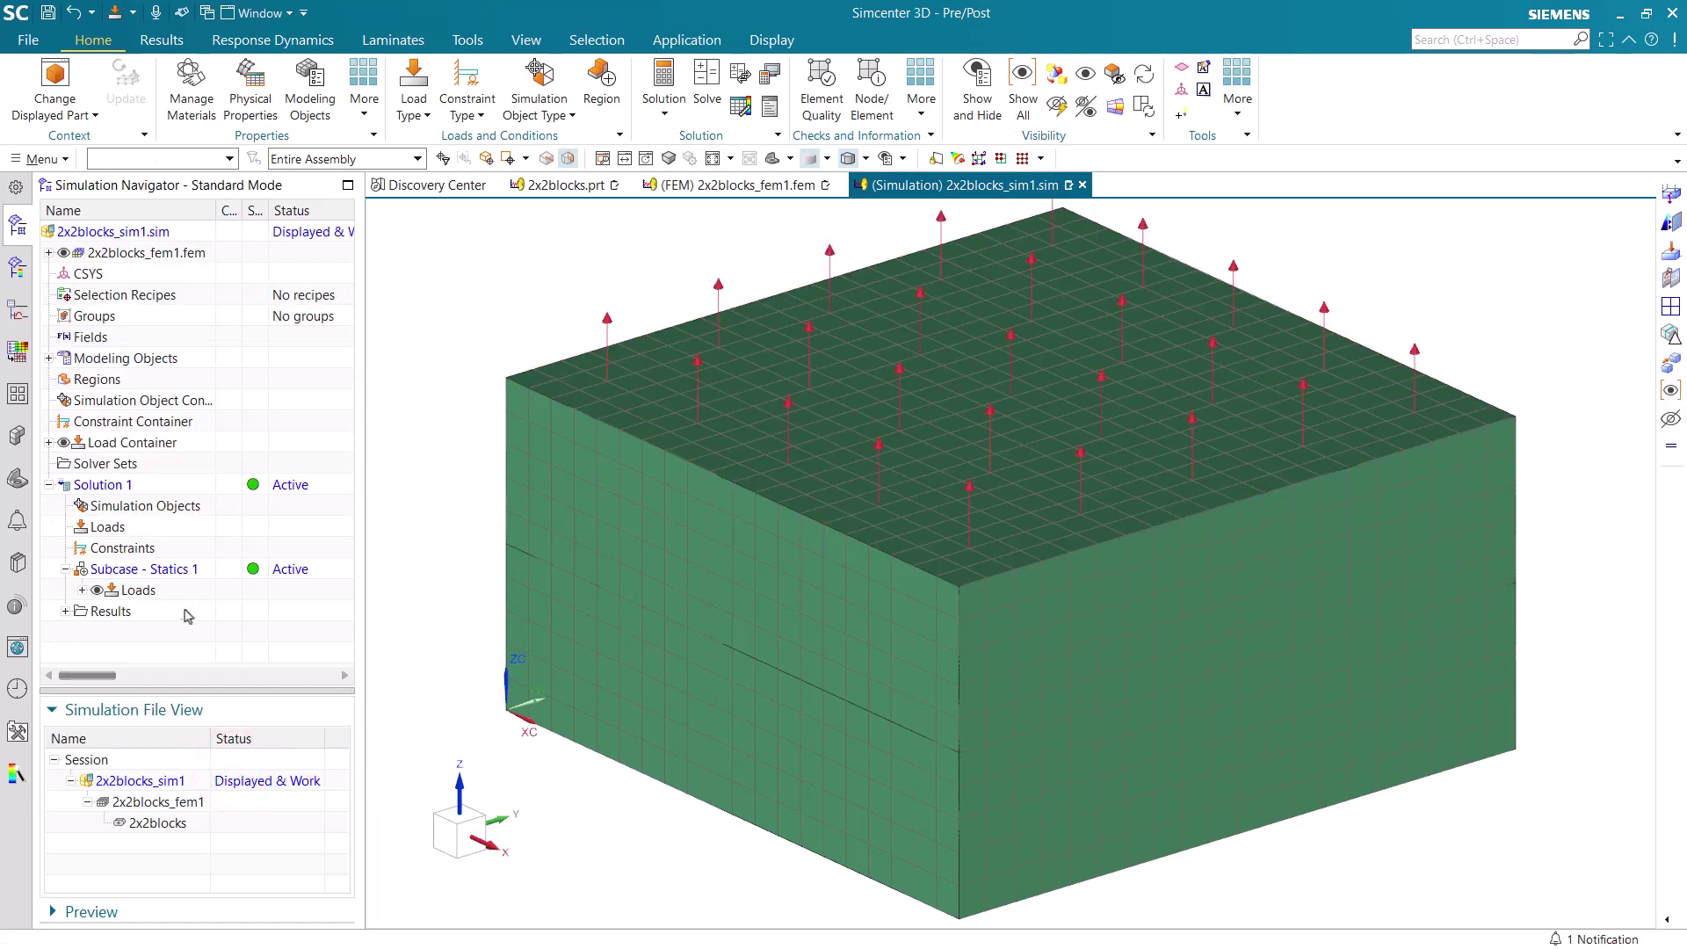
pyautogui.click(156, 569)
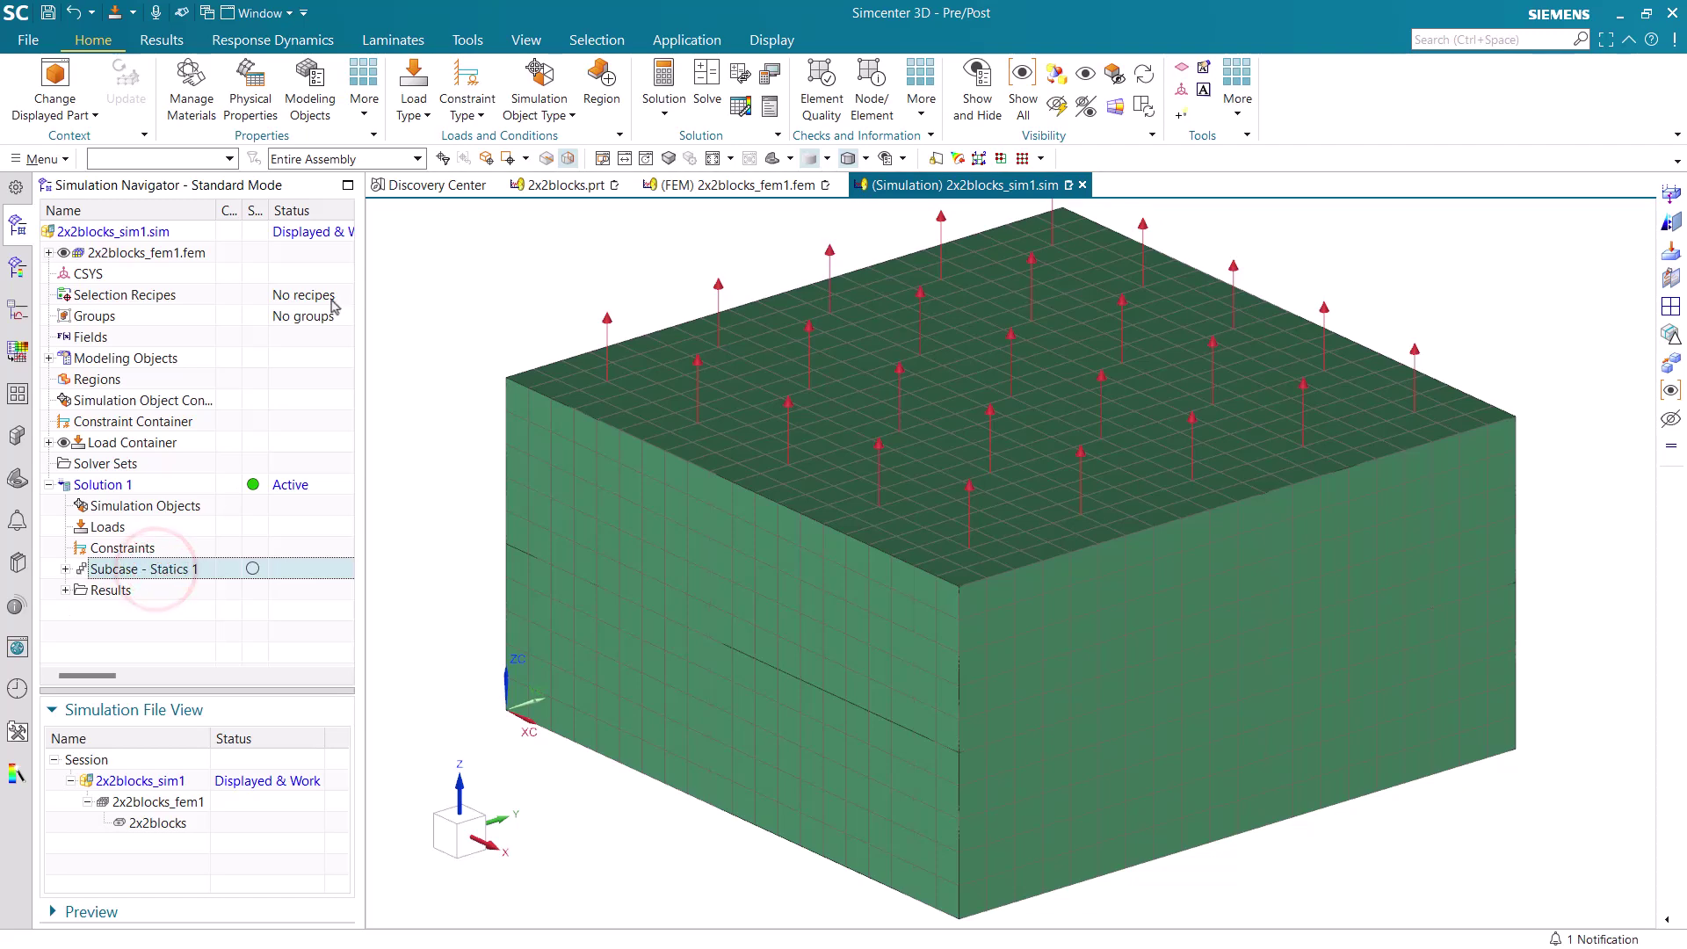
pyautogui.click(451, 100)
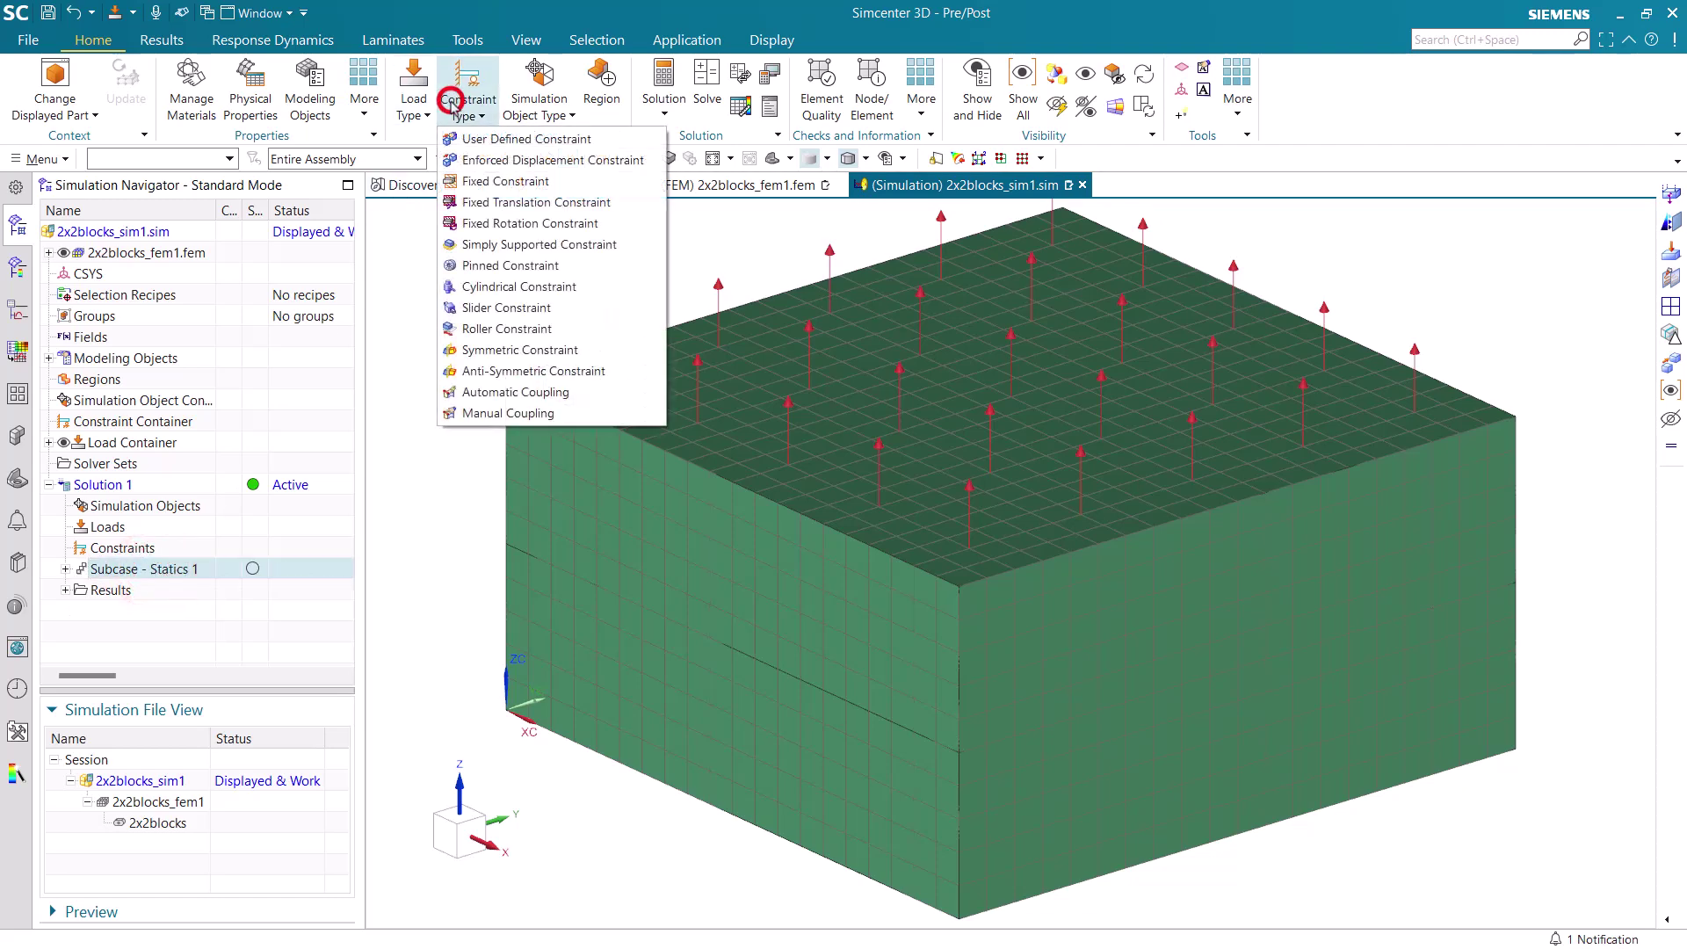
# - Fix all translations on the lower block's bottom face
pyautogui.click(492, 202)
pyautogui.moveTo(520, 551); pyautogui.dragTo(414, 509, button='middle')
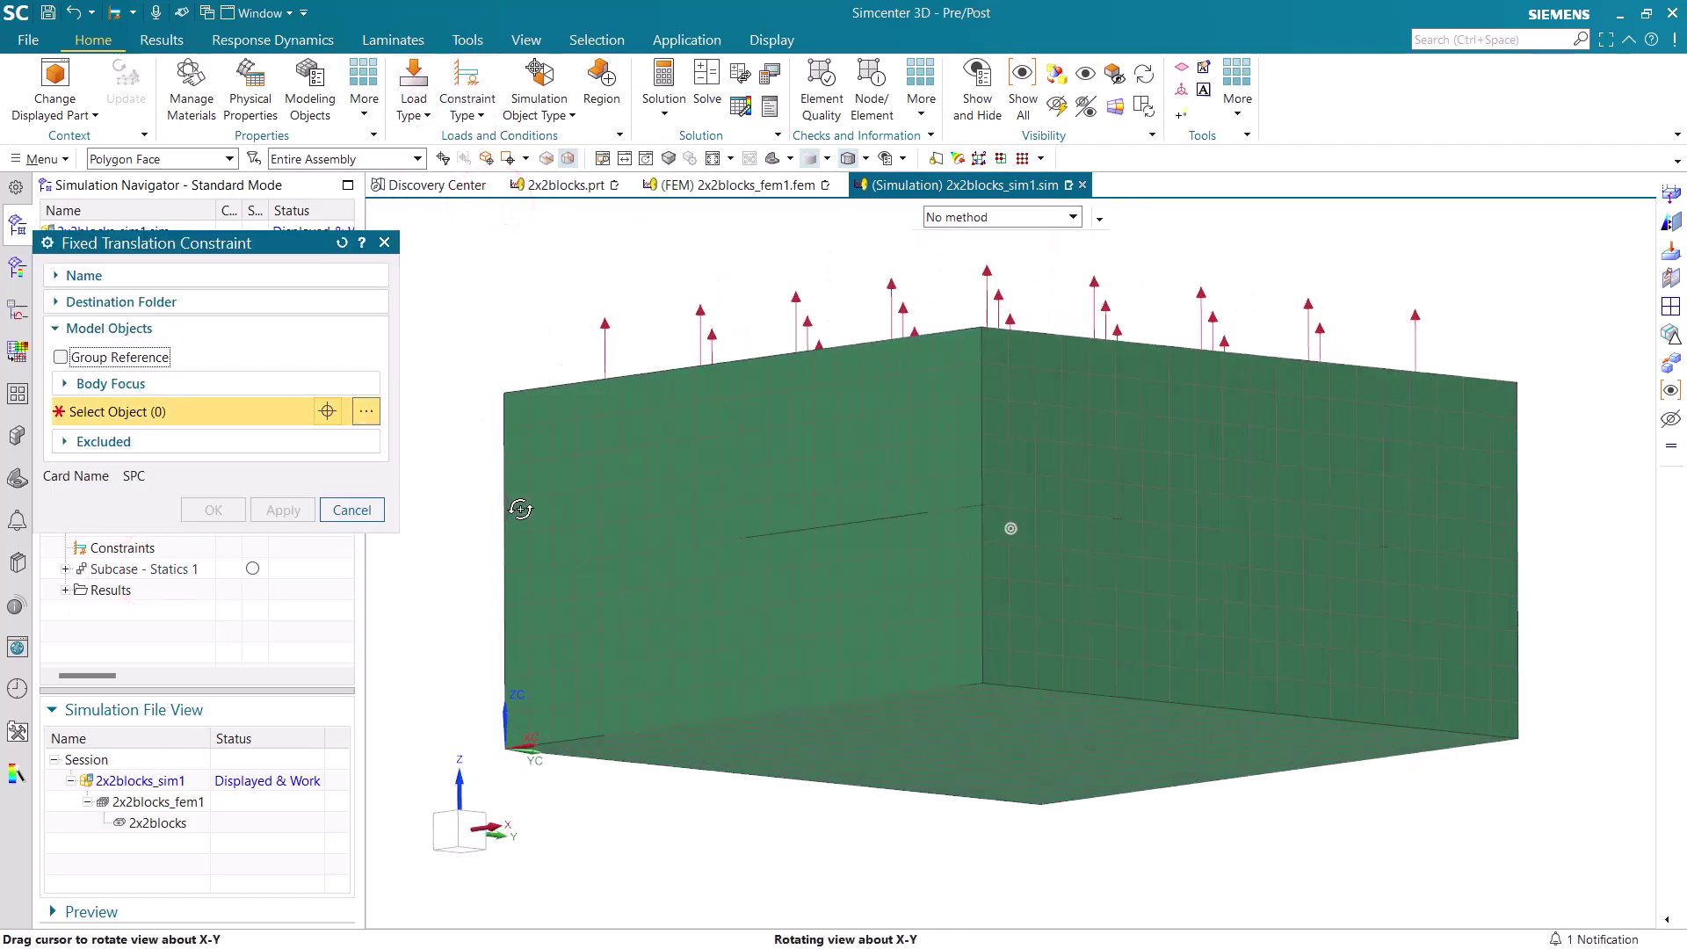
pyautogui.click(692, 746)
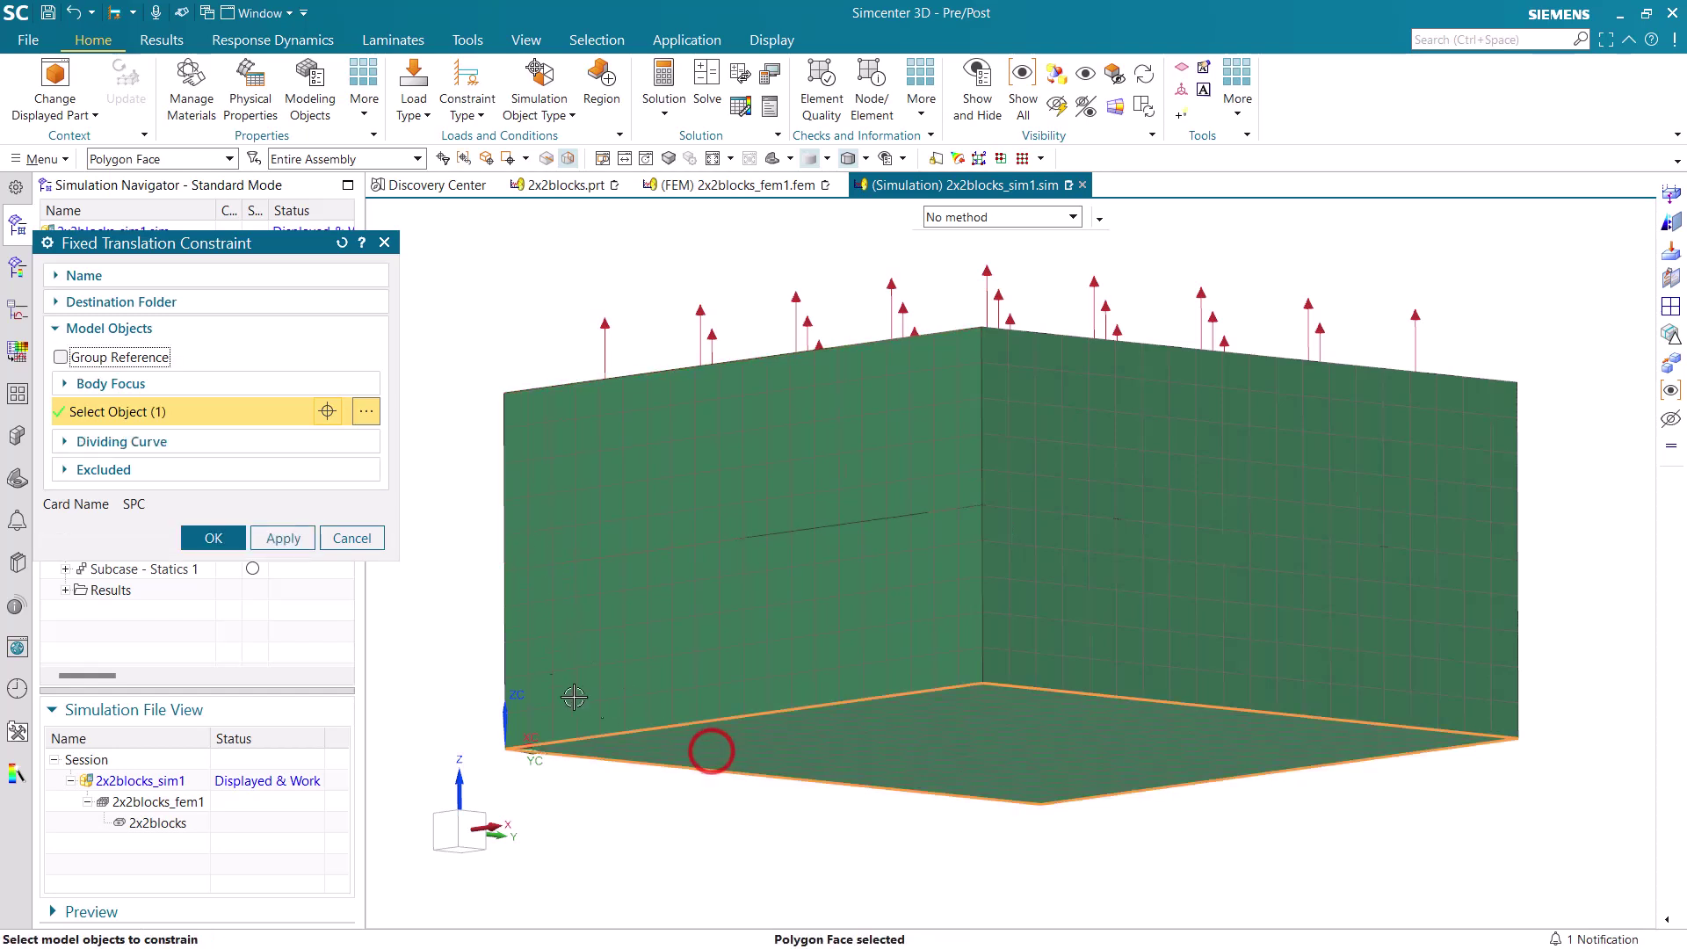
pyautogui.click(213, 537)
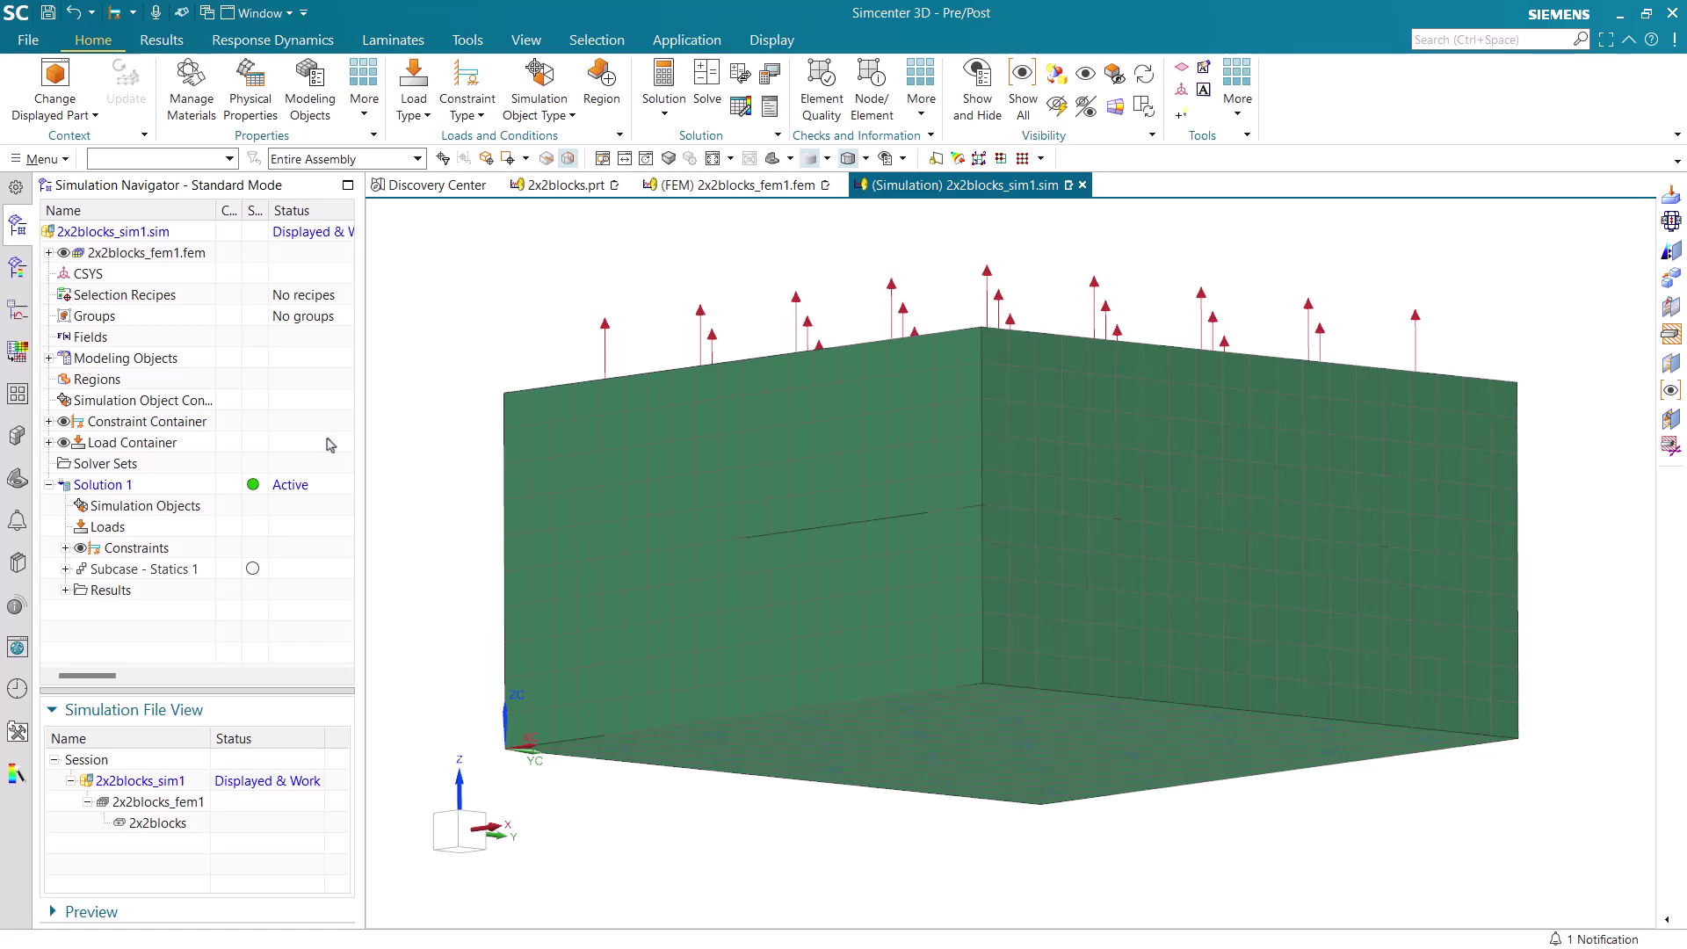
pyautogui.click(531, 107)
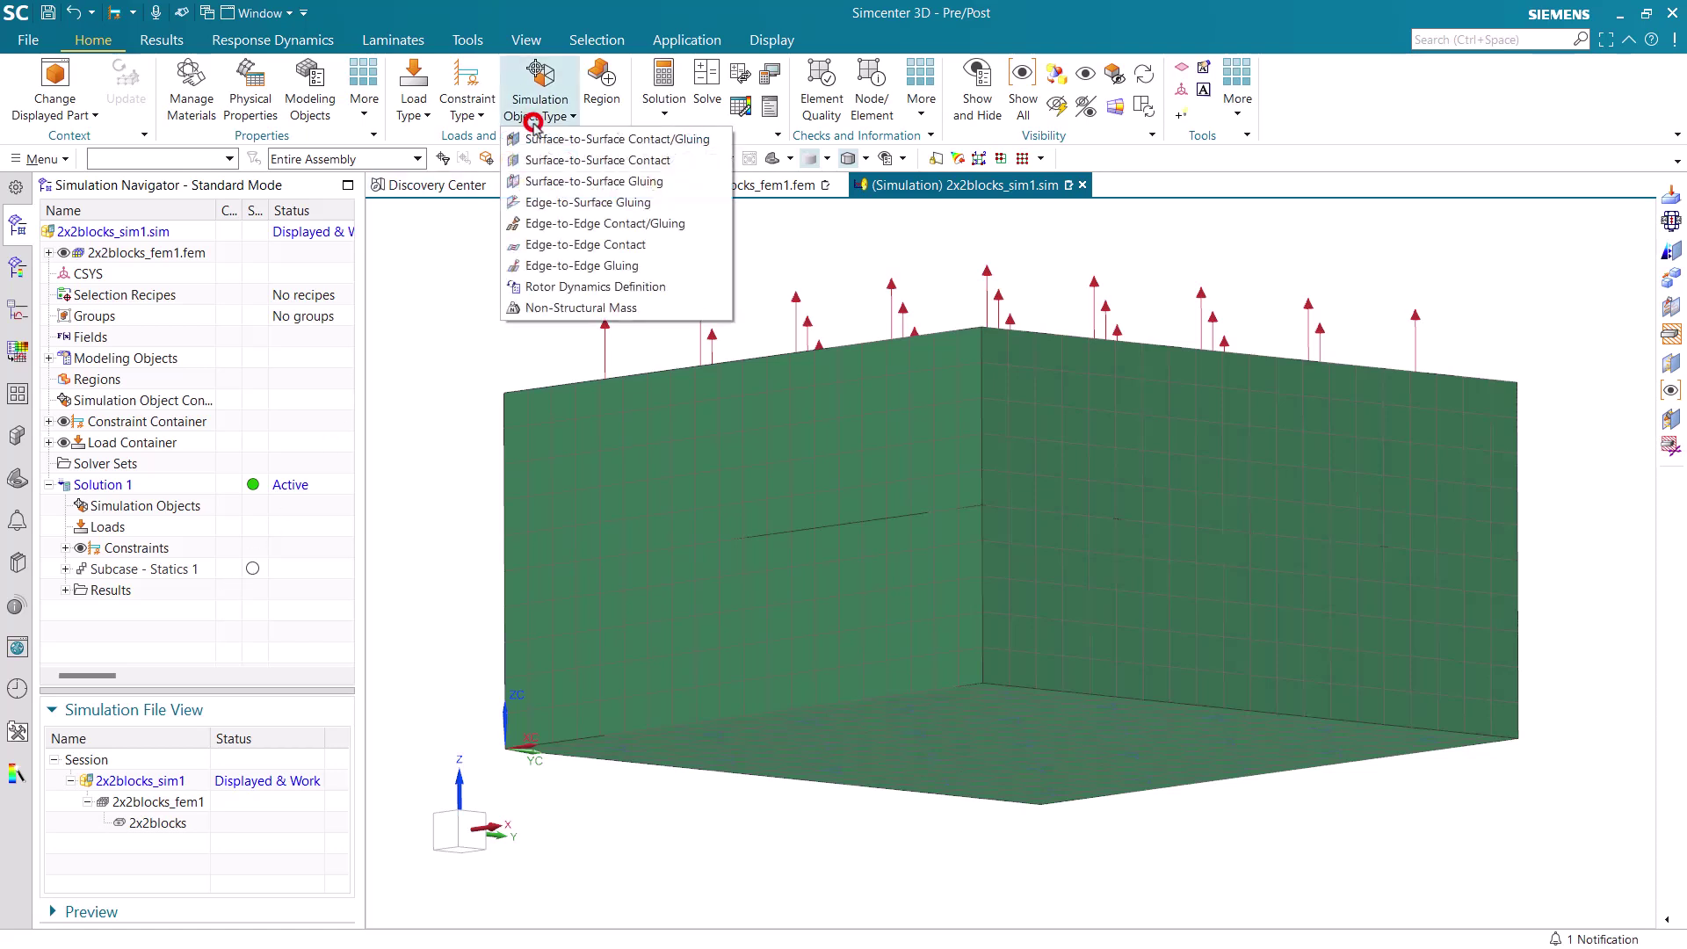
# - Start a surface-to-surface gluing and auto-detect the single face pair between the blocks
pyautogui.click(557, 183)
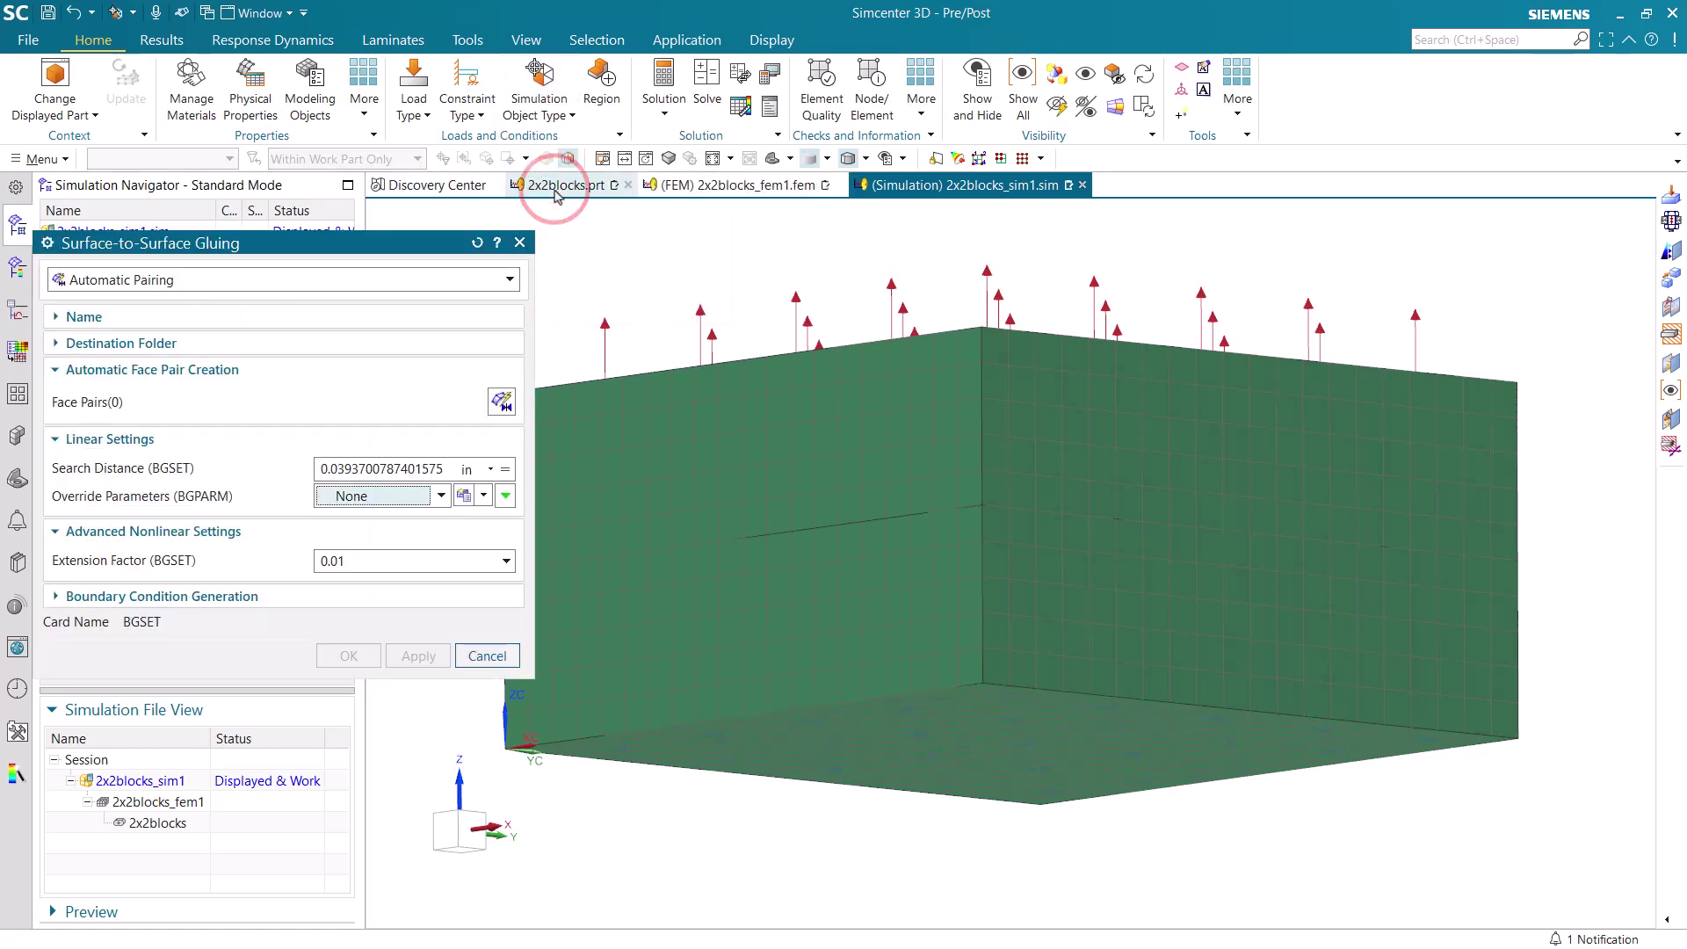
pyautogui.click(494, 408)
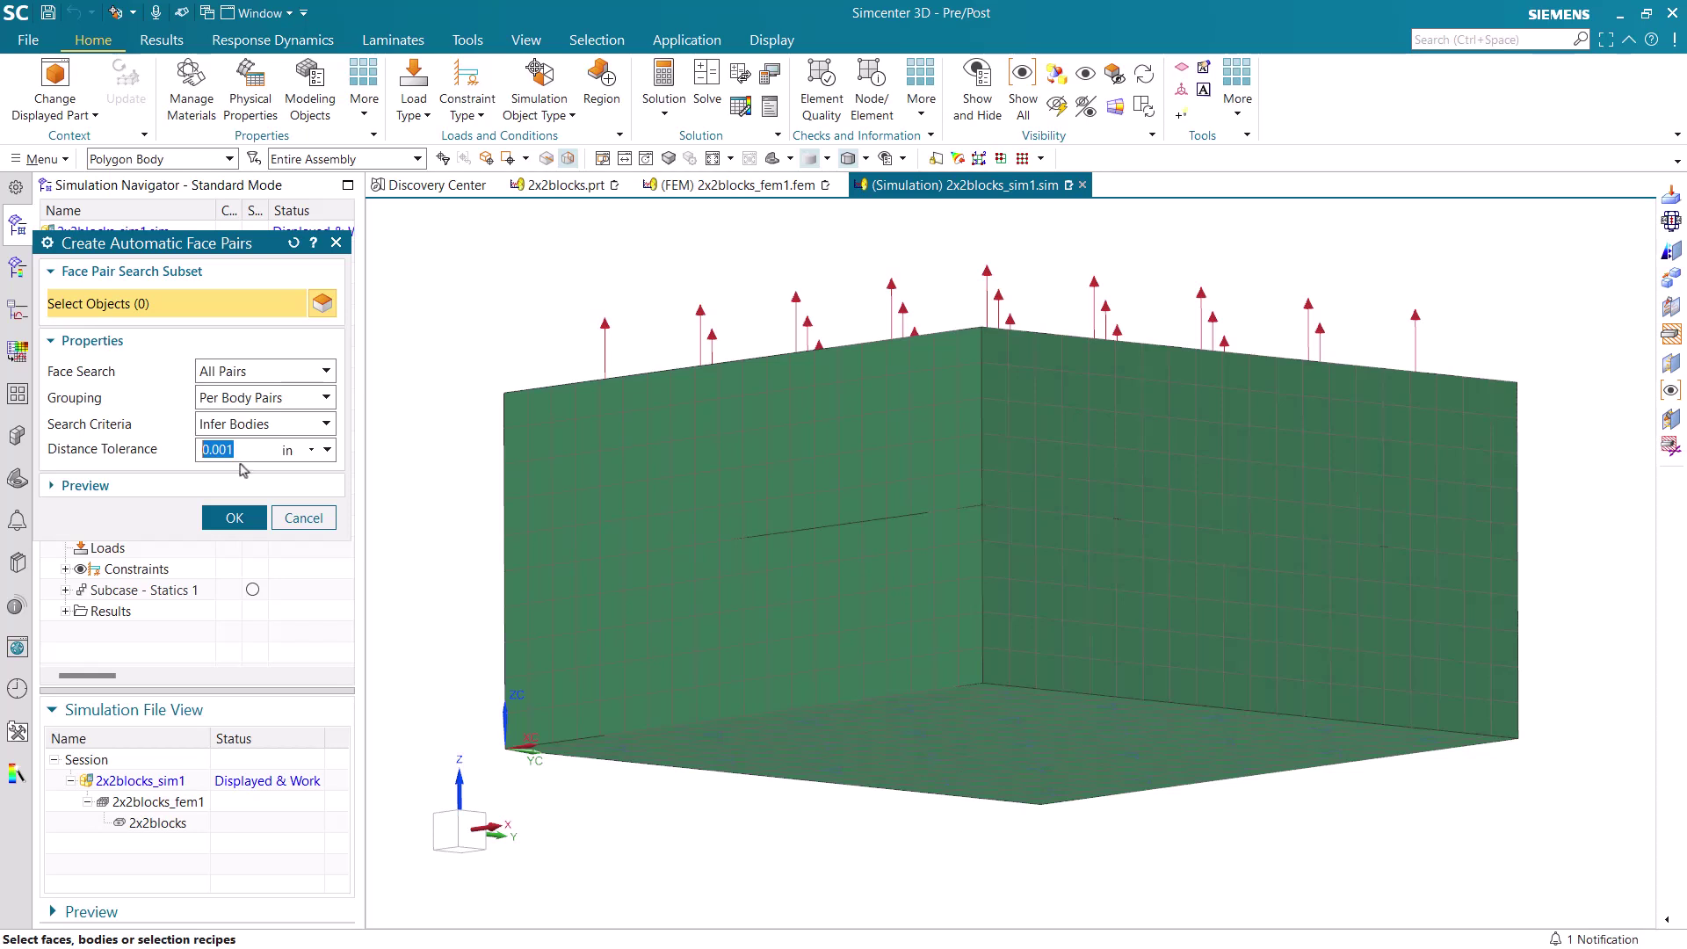
pyautogui.click(235, 521)
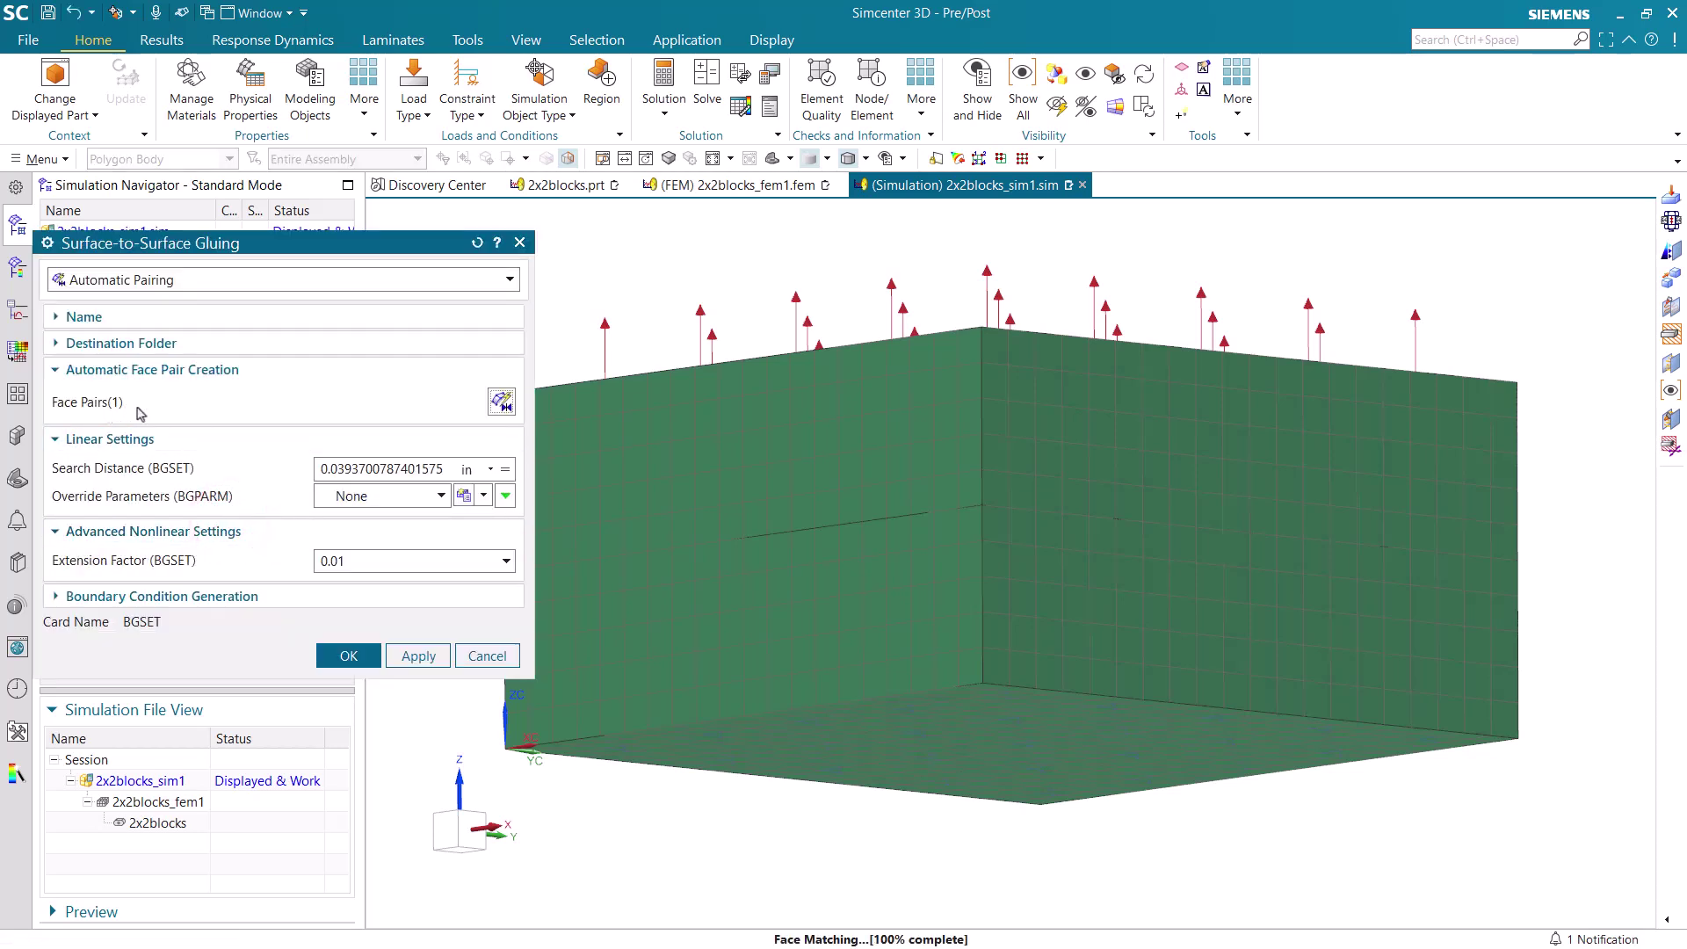
# - Create a glue override with Normal and Tangential Springs, Force/(Length x Area) penalty units, PENN 100
pyautogui.click(463, 495)
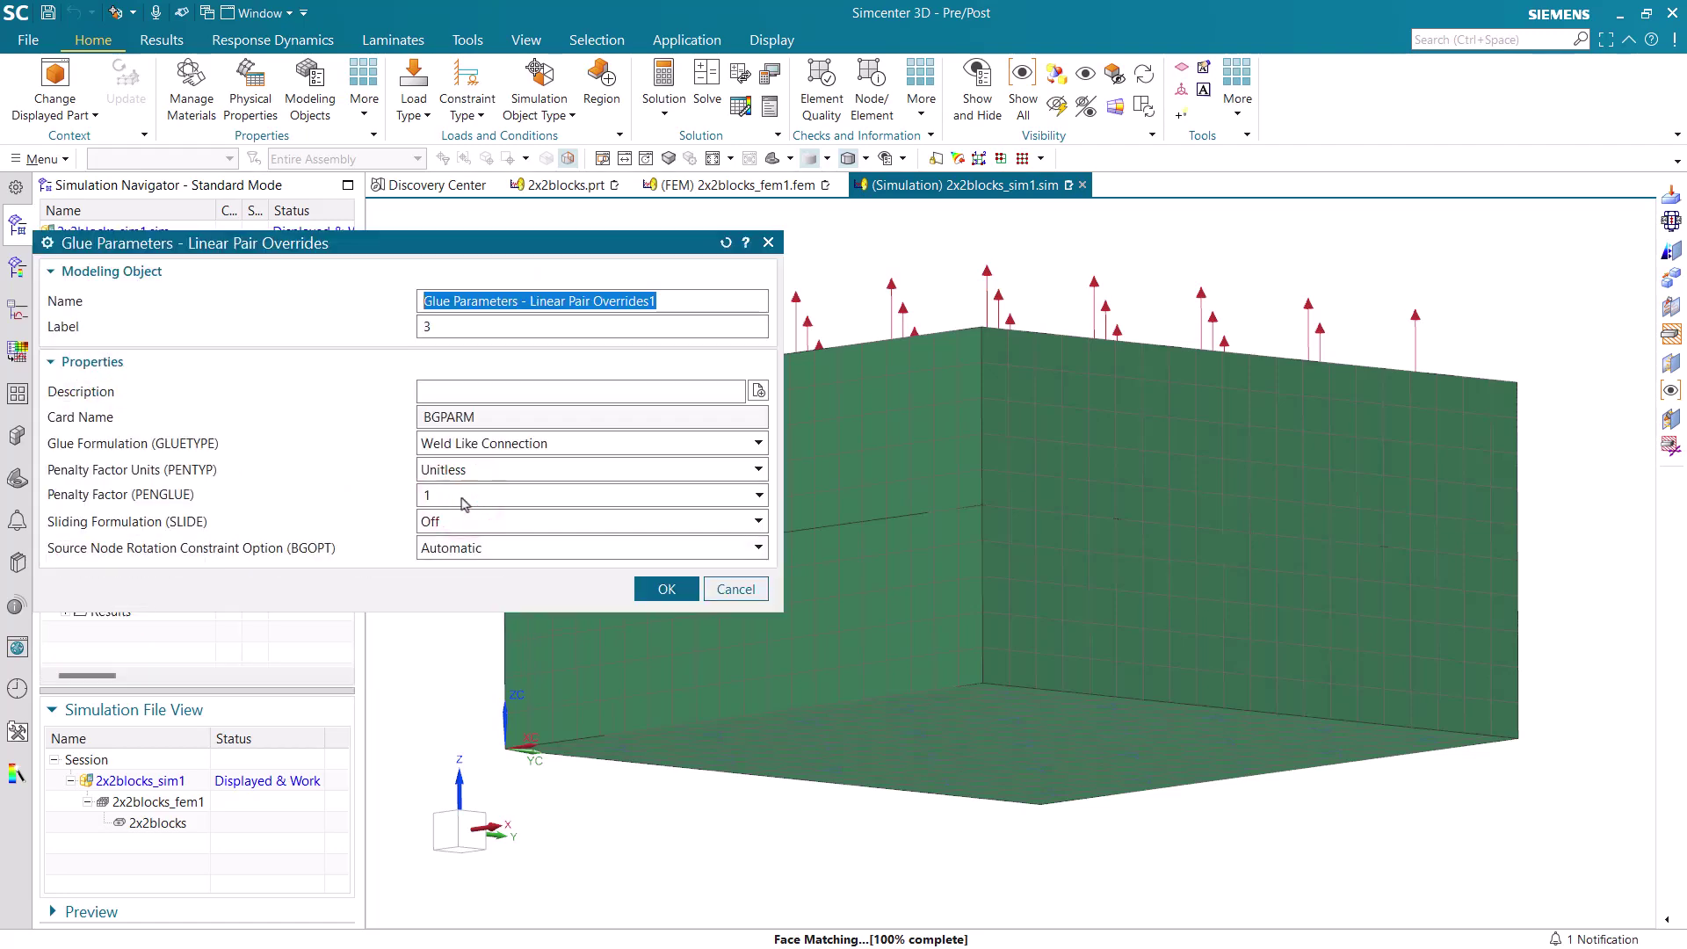
pyautogui.click(584, 451)
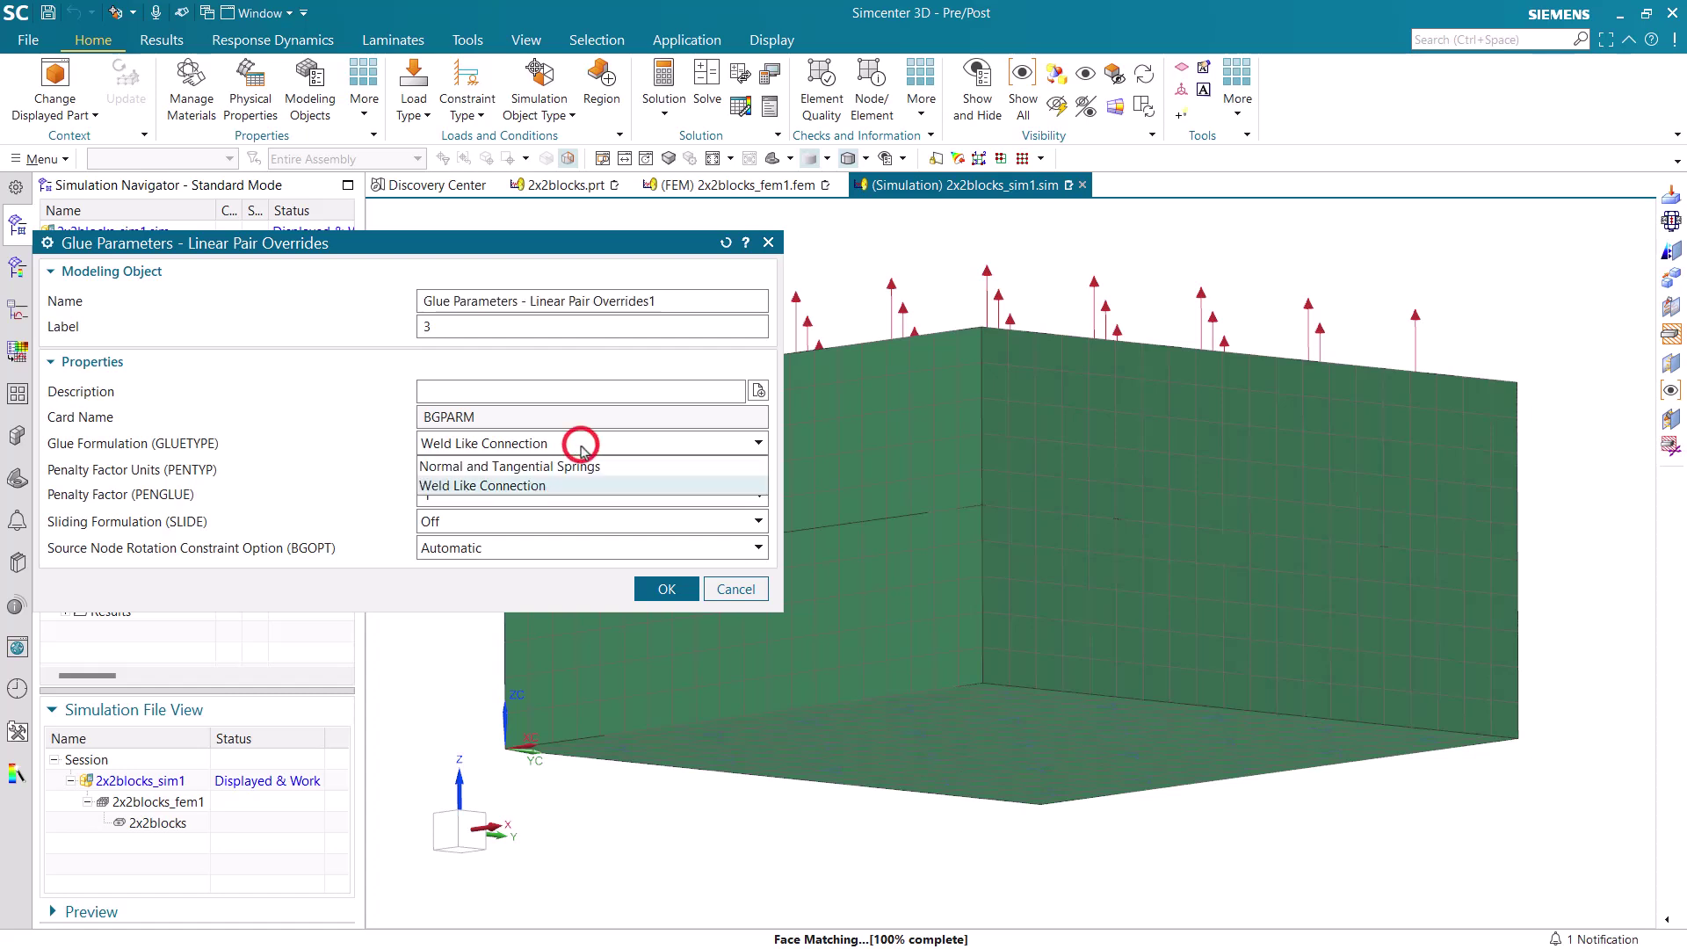
pyautogui.click(584, 469)
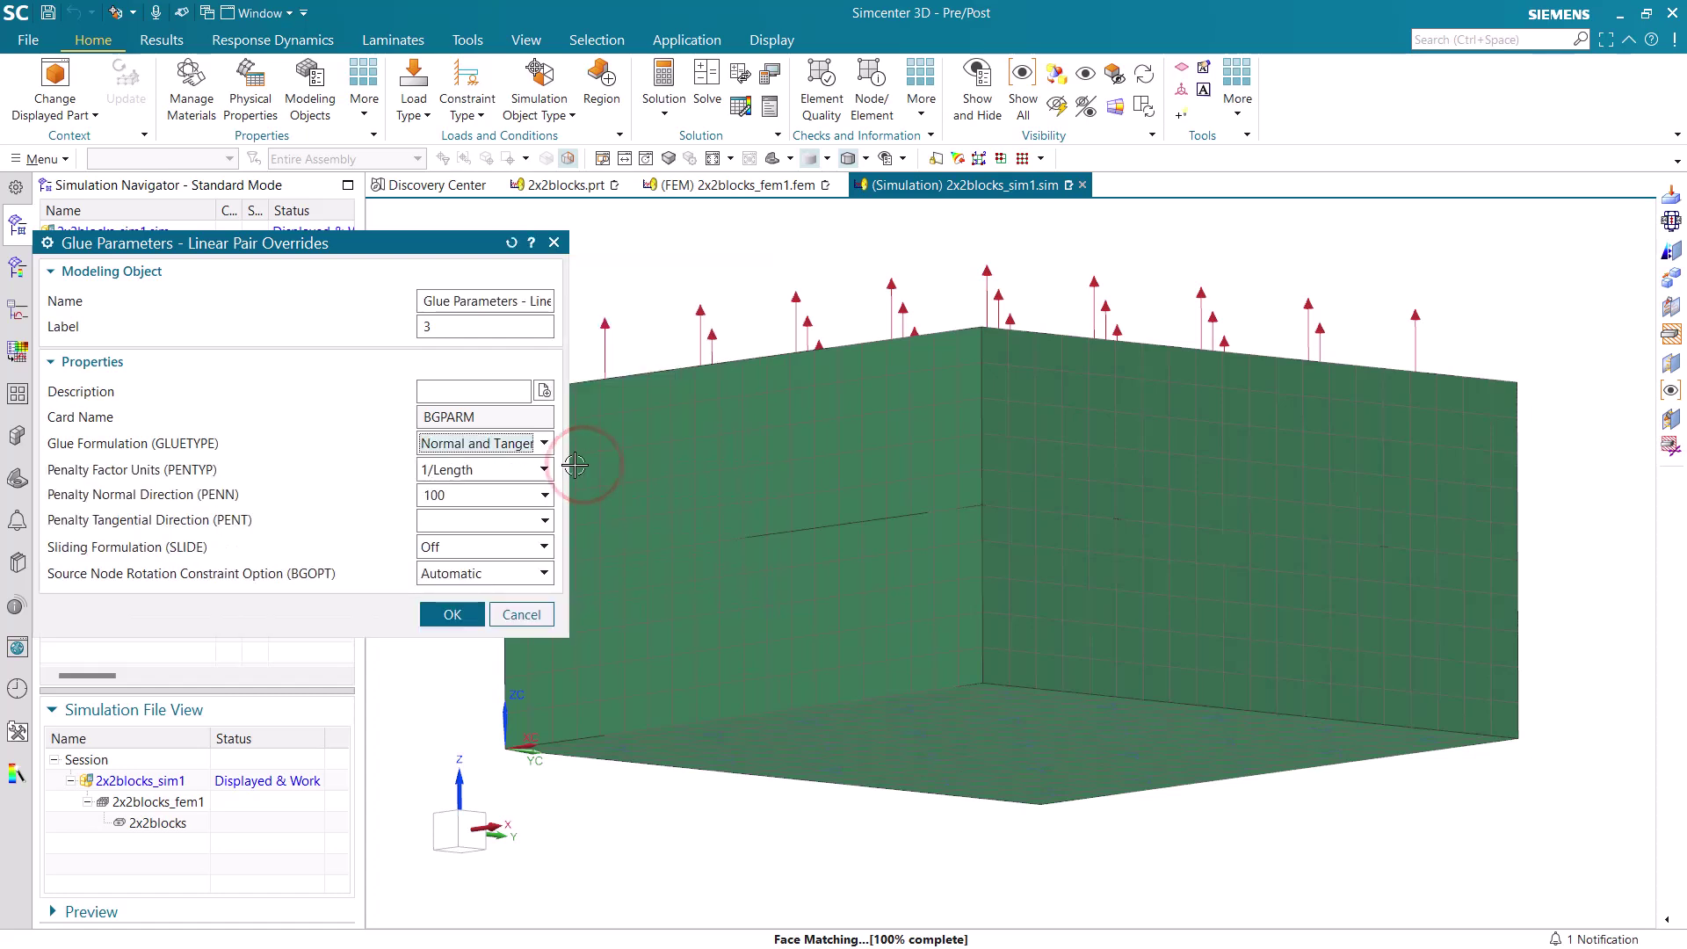
pyautogui.click(536, 471)
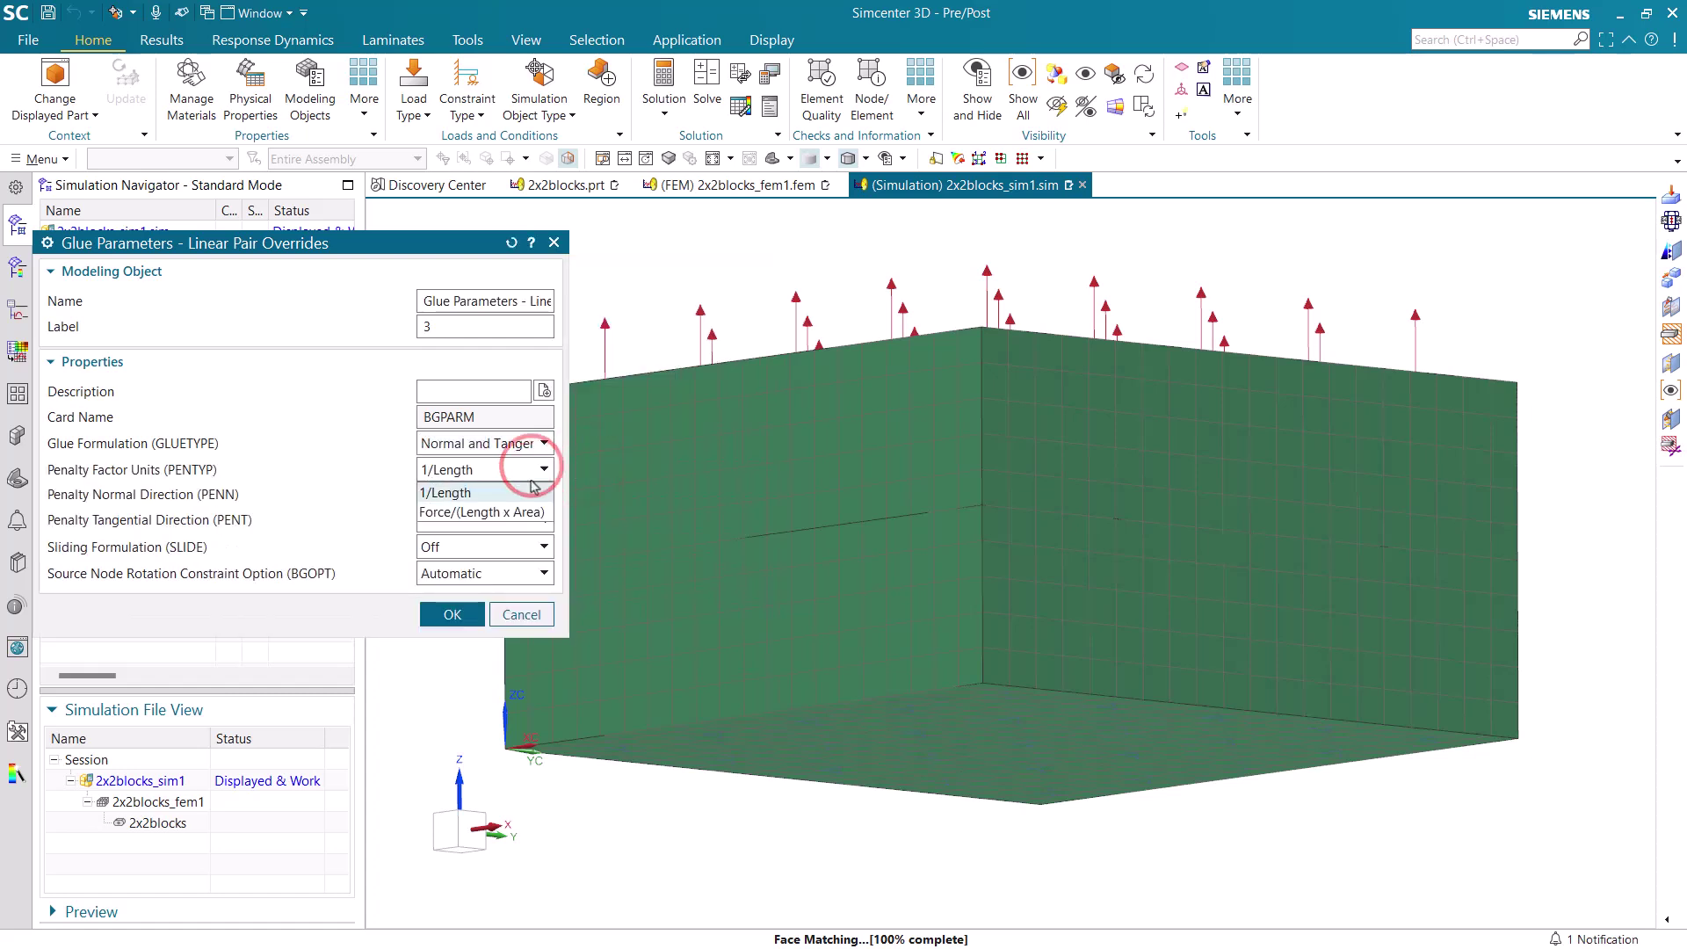
pyautogui.click(525, 511)
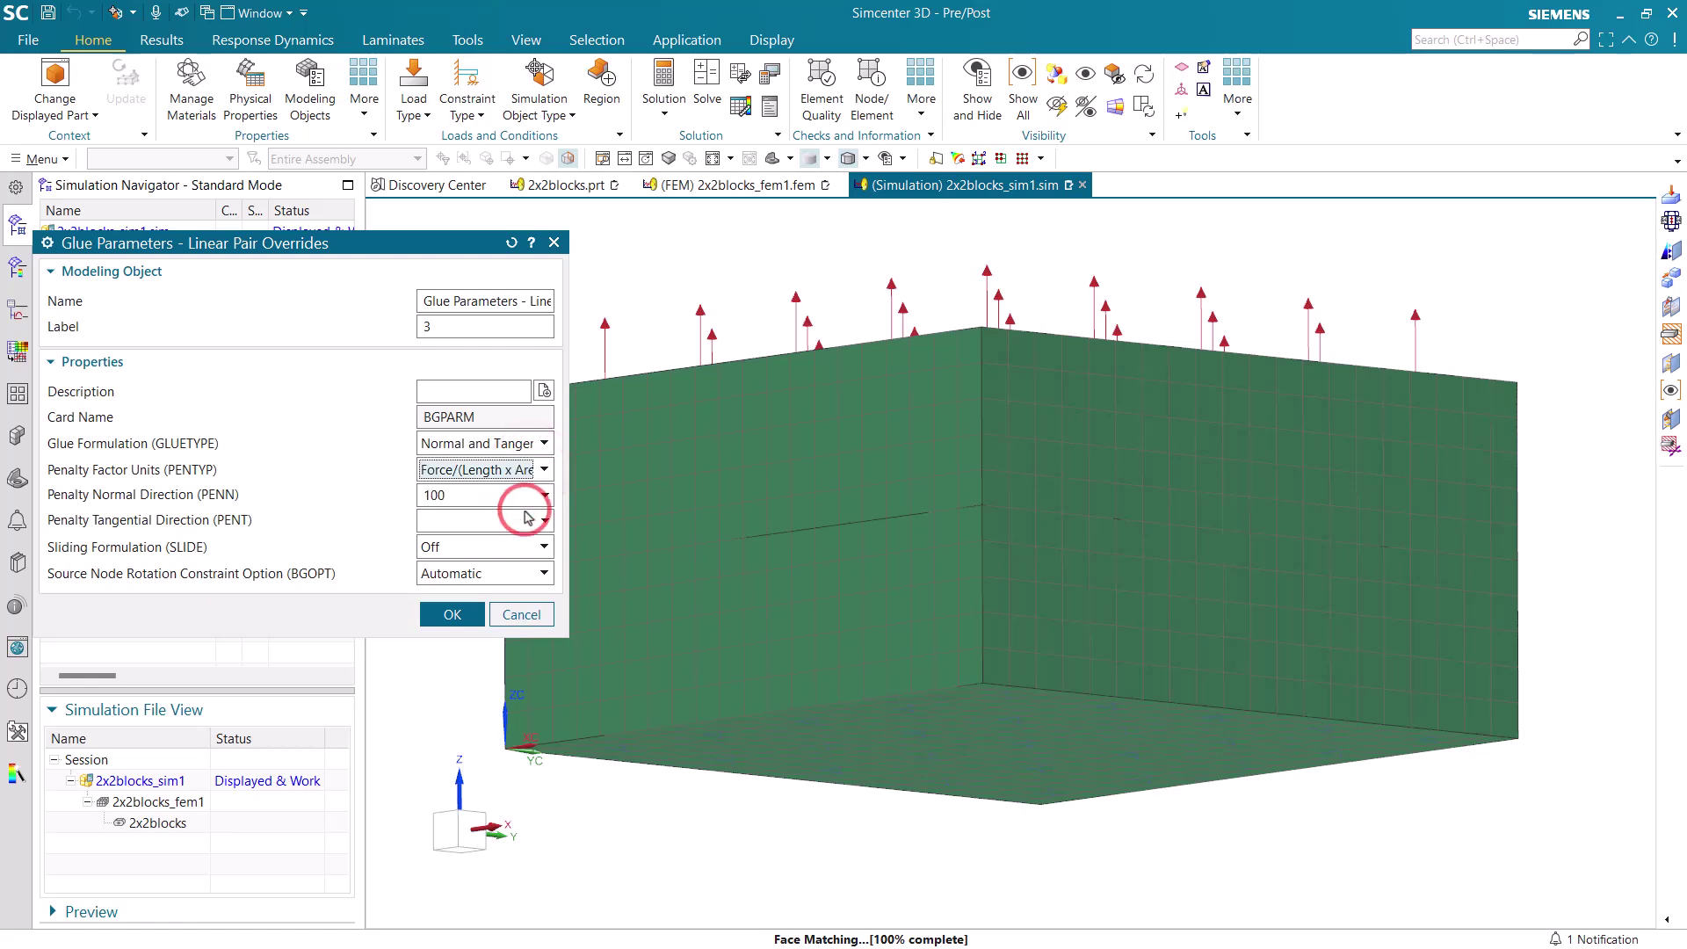
pyautogui.doubleClick(467, 497)
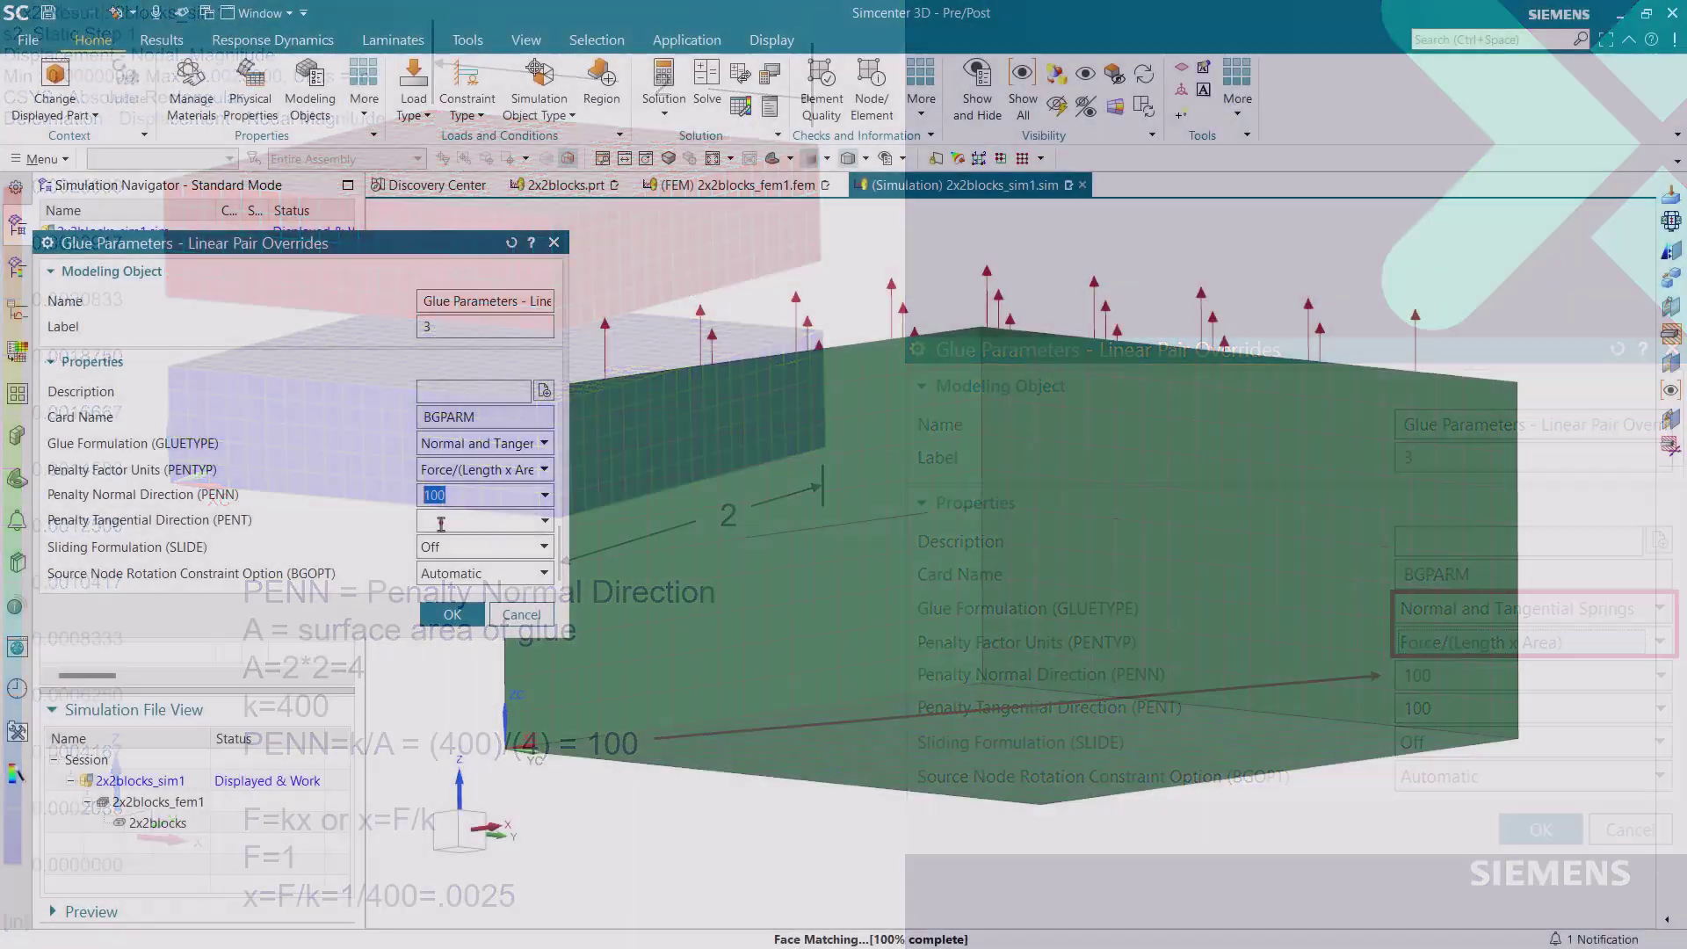
# - Set the tangential penalty PENT to 100 and finish creating the surface-to-surface glue
pyautogui.click(441, 525)
pyautogui.write('100')
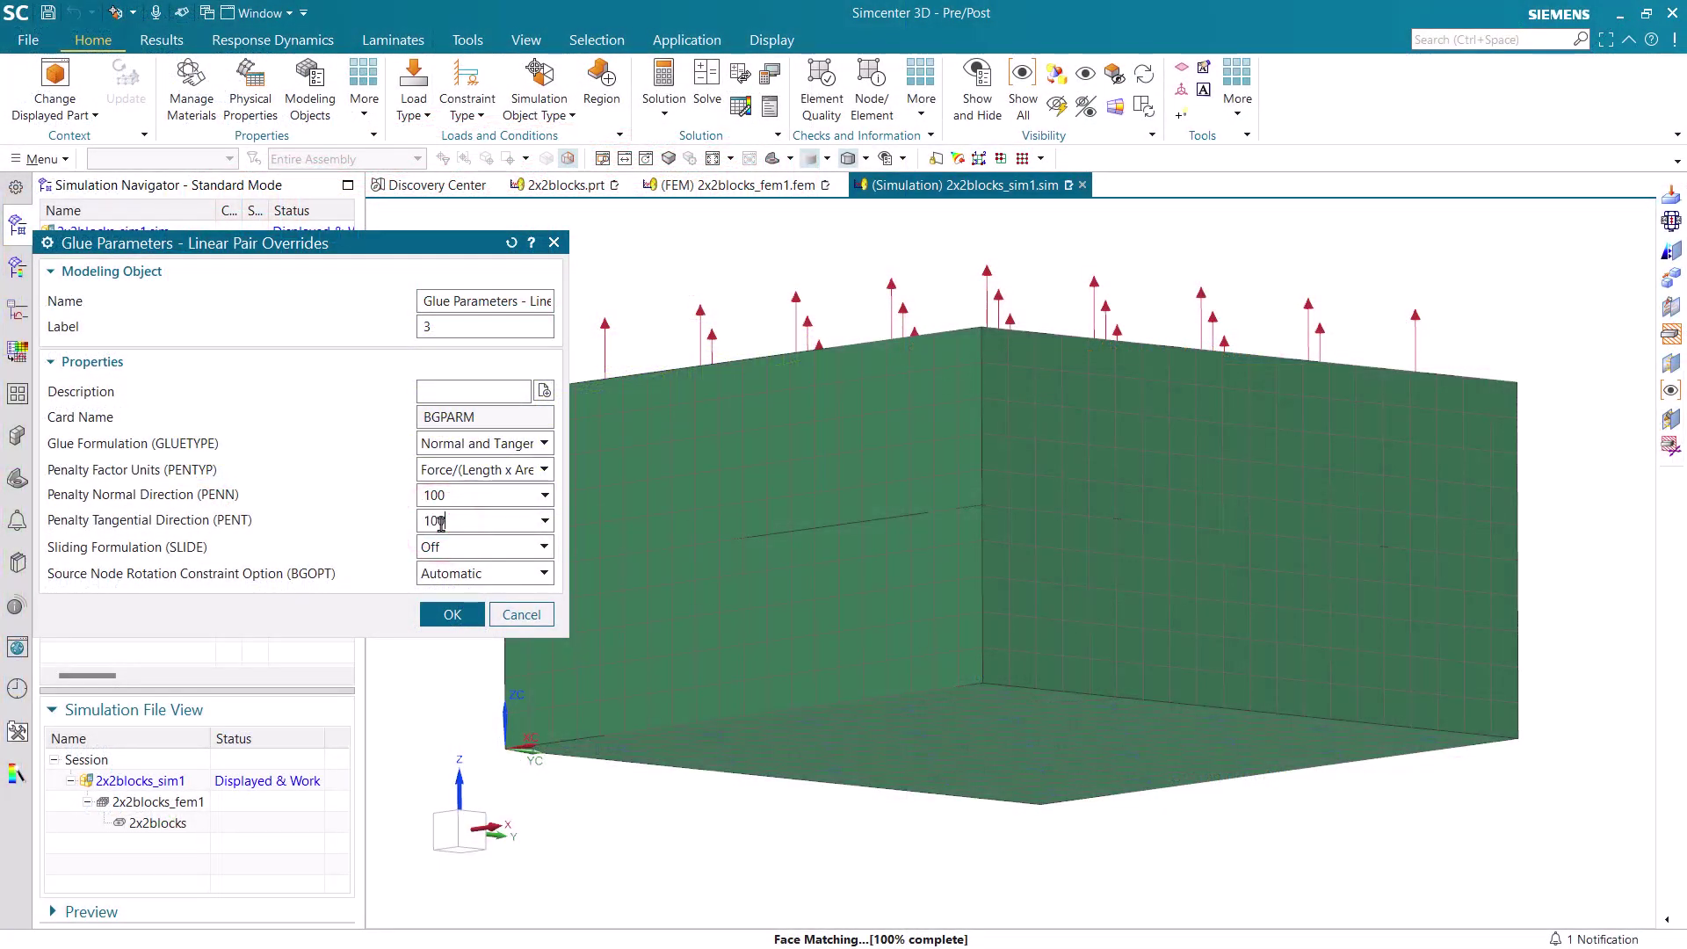
pyautogui.click(450, 613)
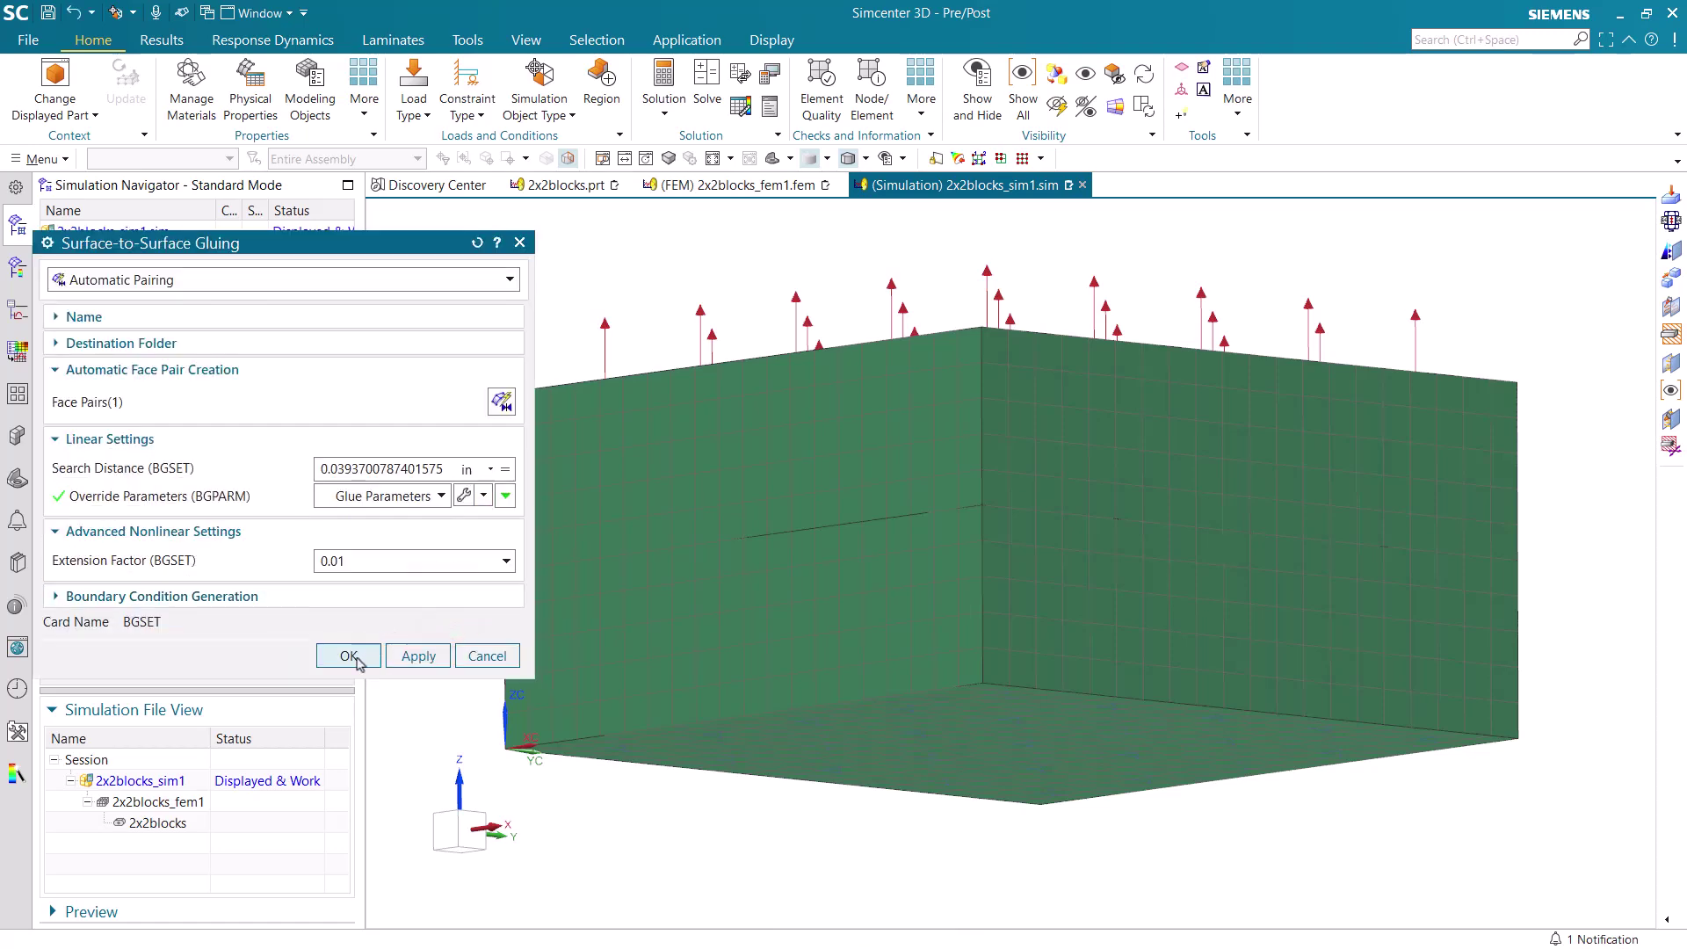
pyautogui.click(349, 656)
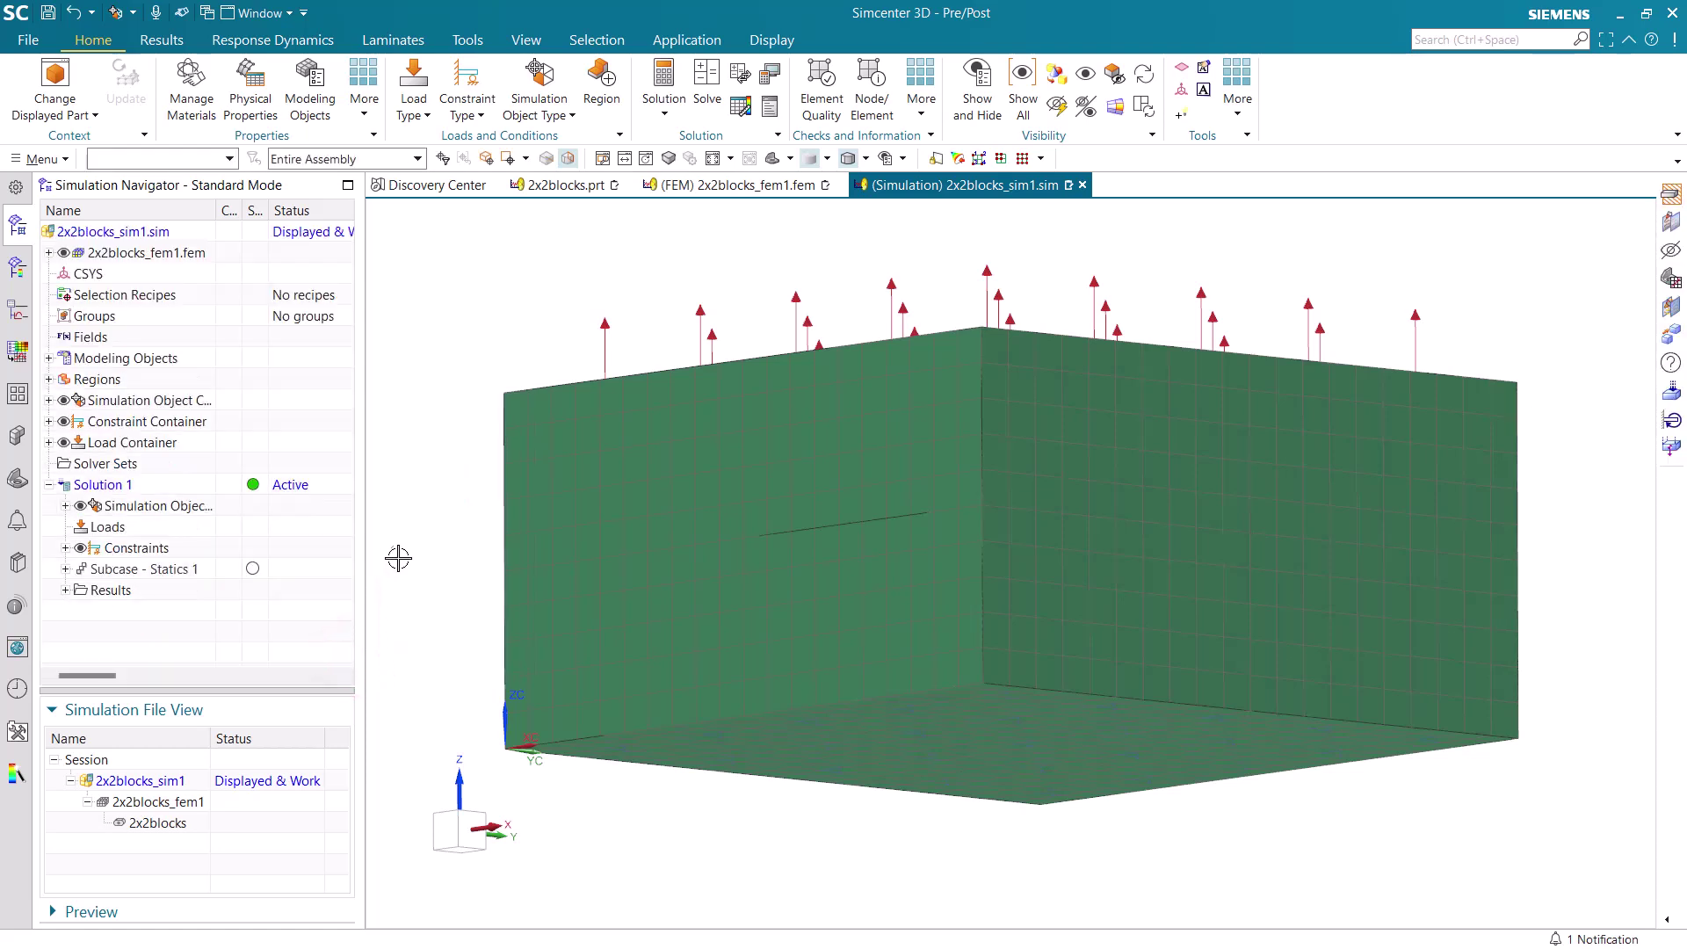
# - Expand Simulation Objects and highlight Face Gluing(1) on the model
pyautogui.click(65, 506)
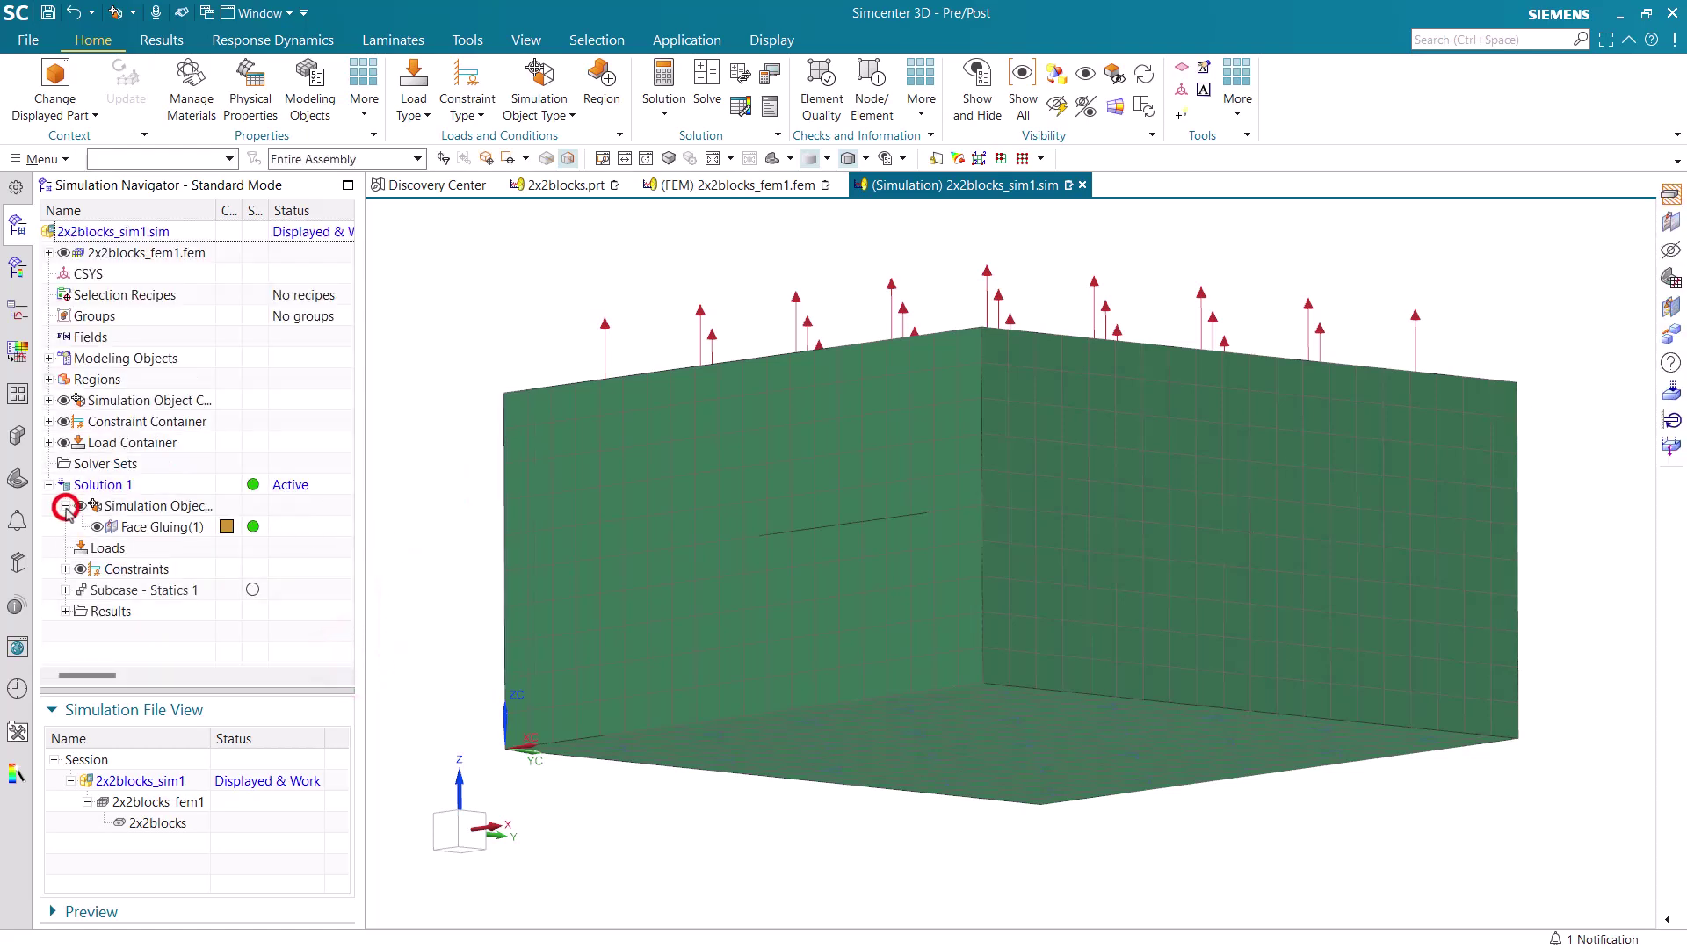
pyautogui.click(150, 527)
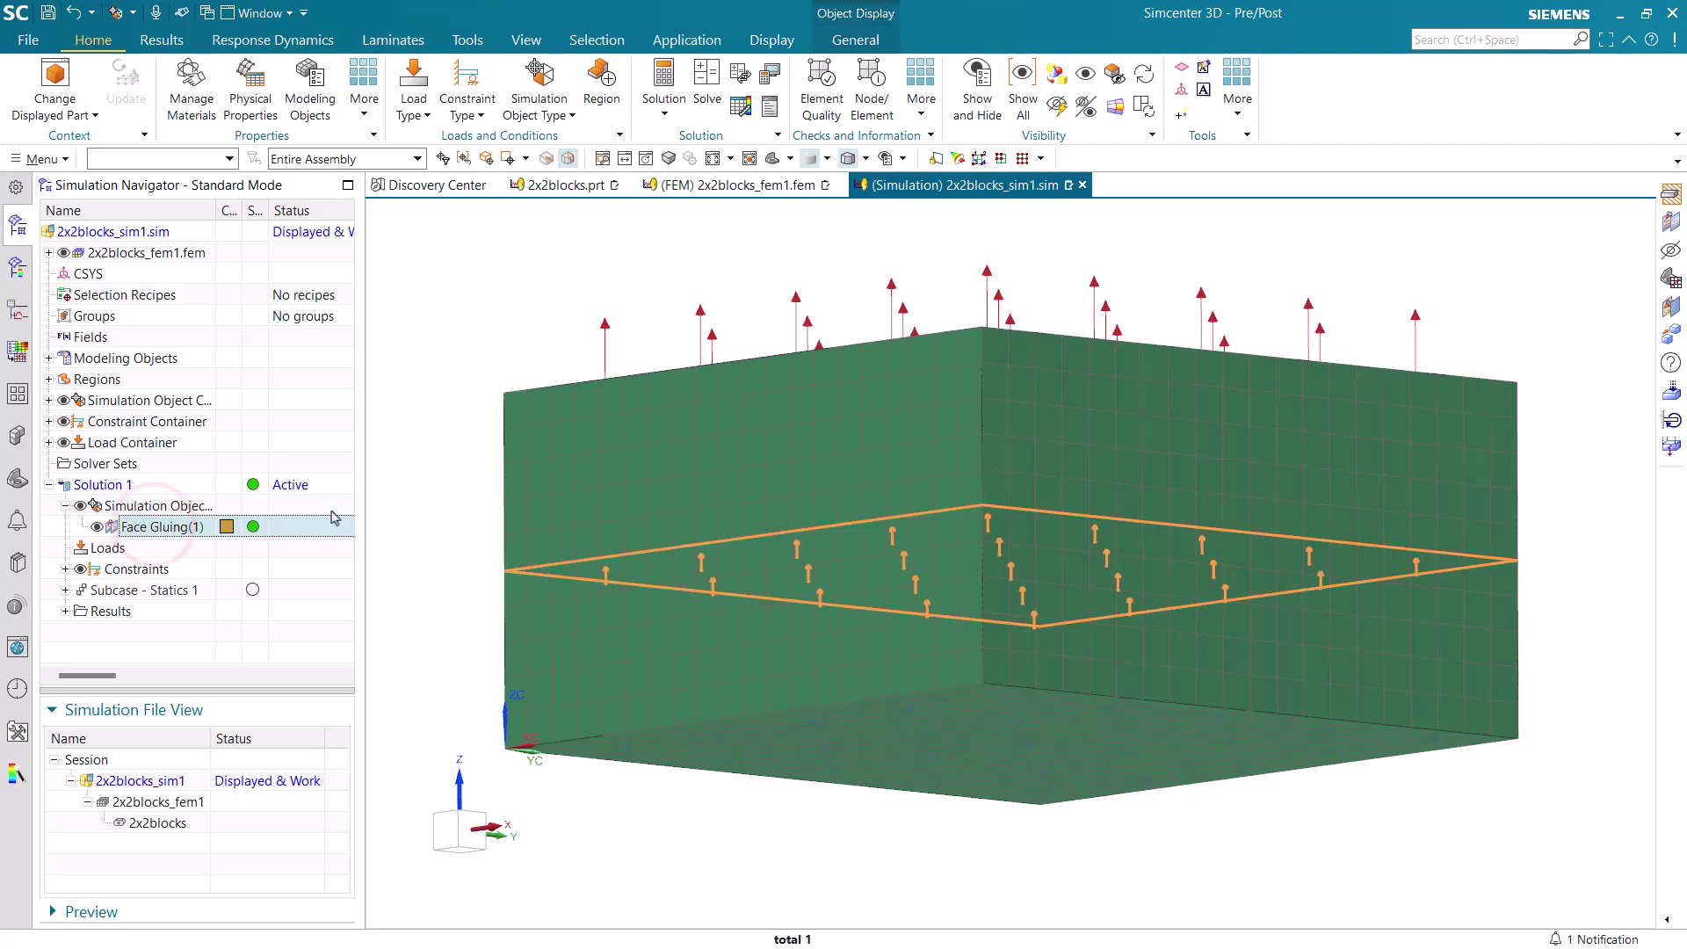
pyautogui.moveTo(427, 498); pyautogui.dragTo(429, 526, button='middle')
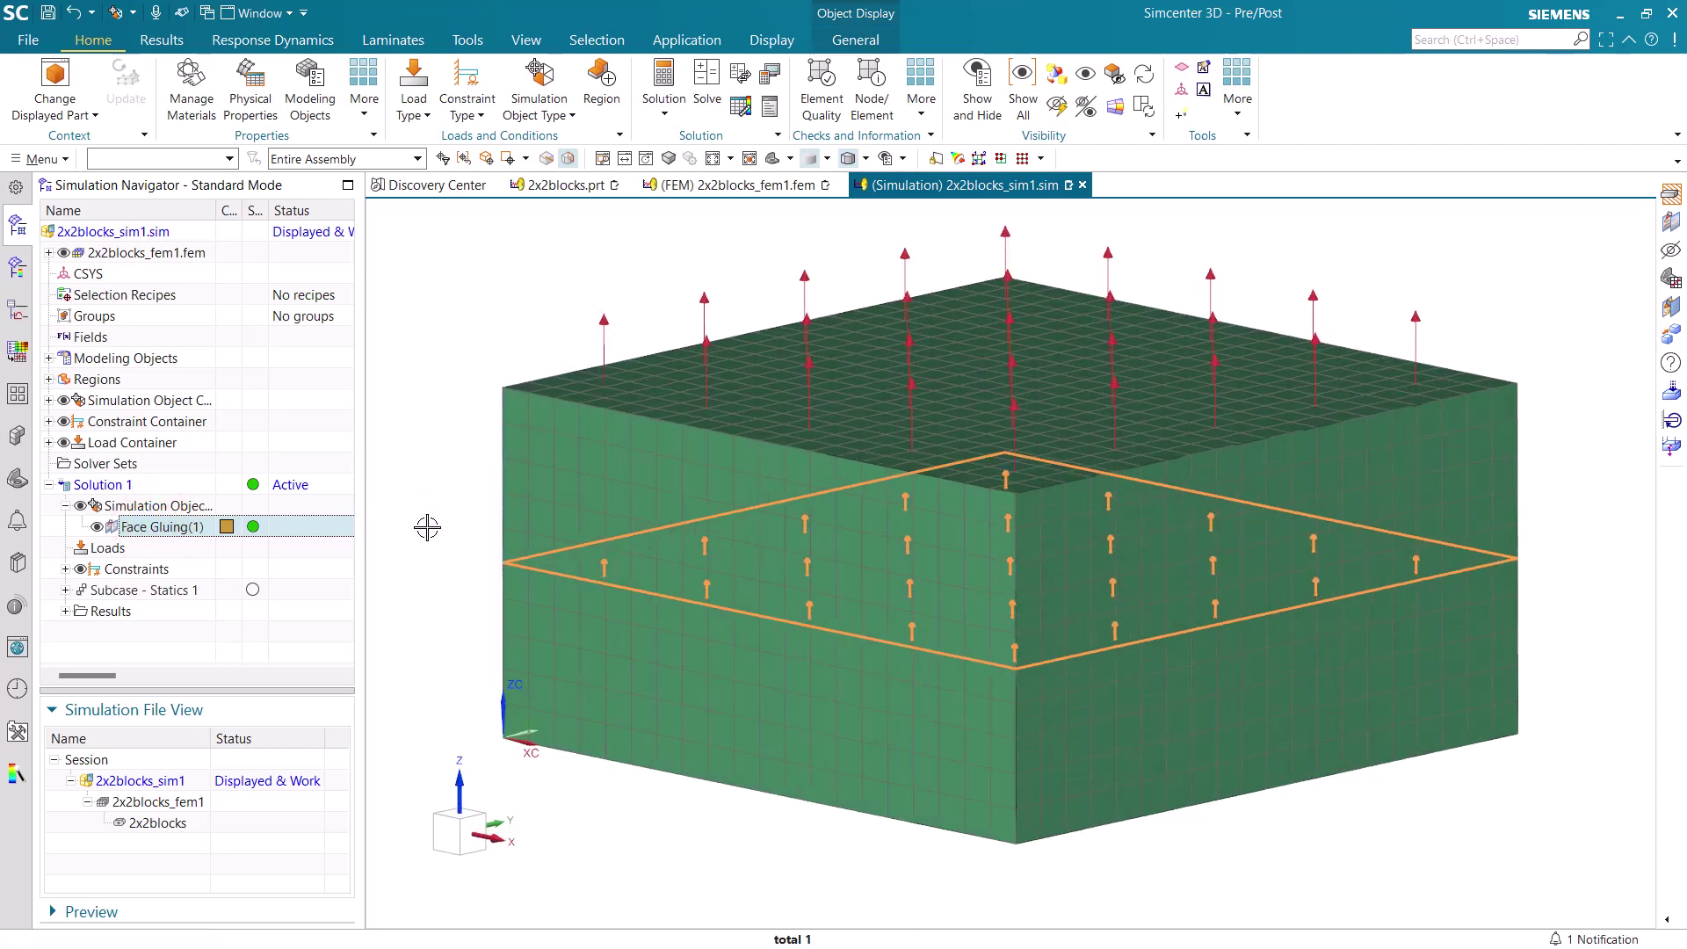
pyautogui.click(427, 527)
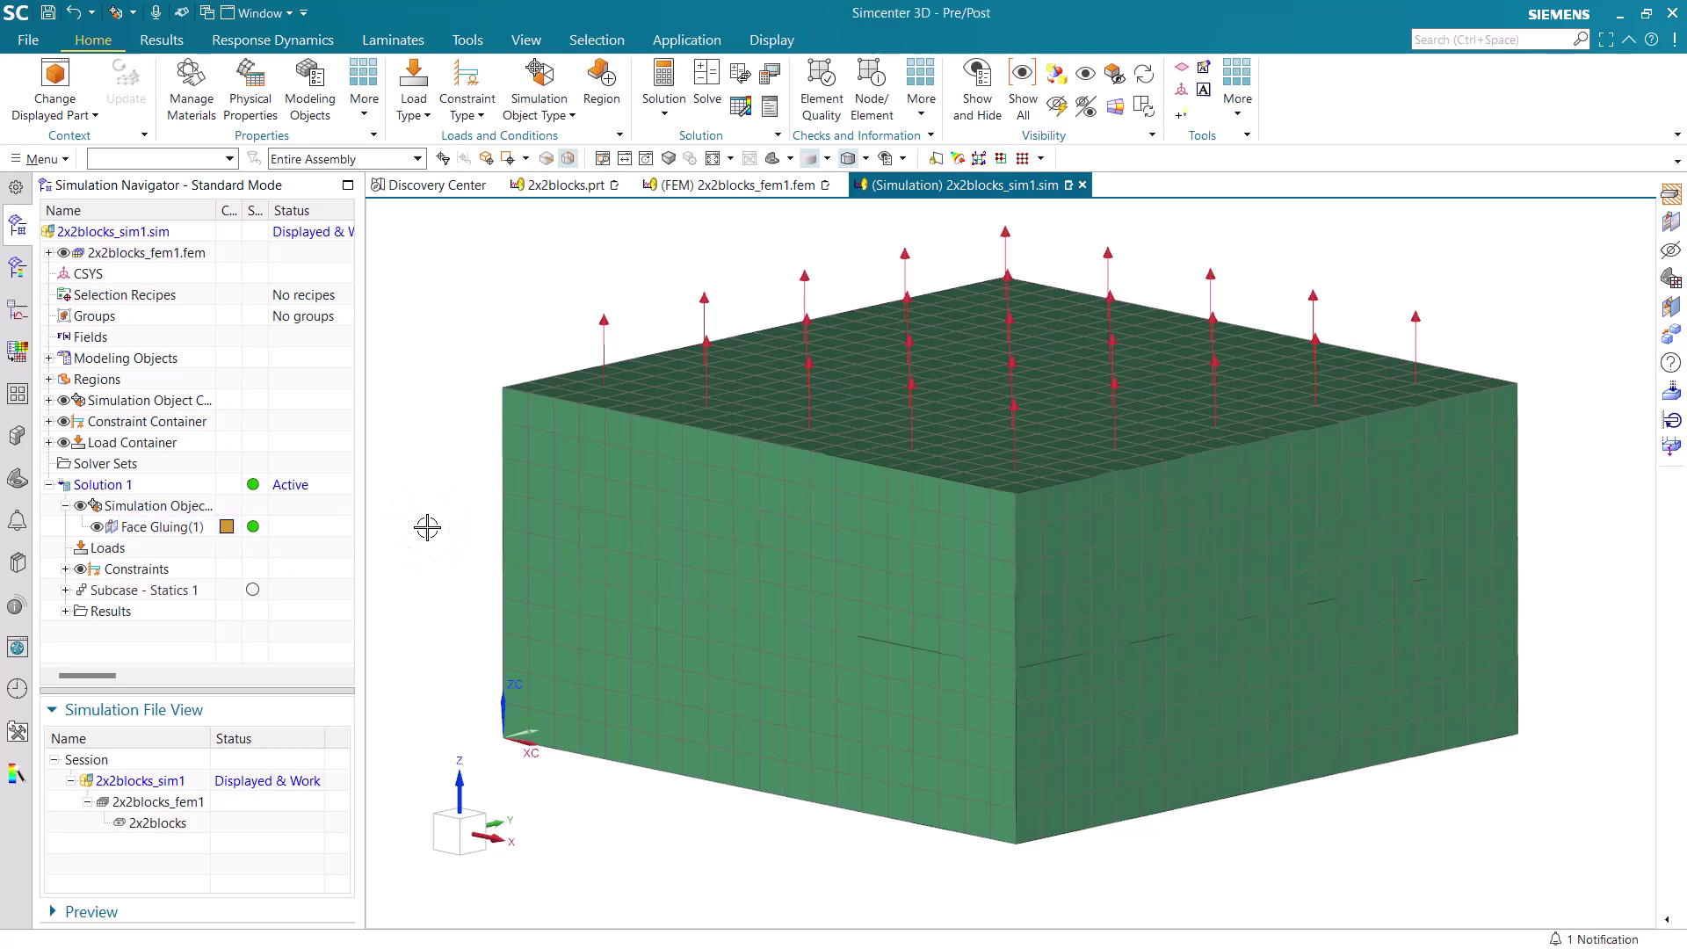
# - Solve Solution 1 in Simcenter Nastran, skipping the results review and closing the information listing
pyautogui.click(700, 83)
pyautogui.click(280, 527)
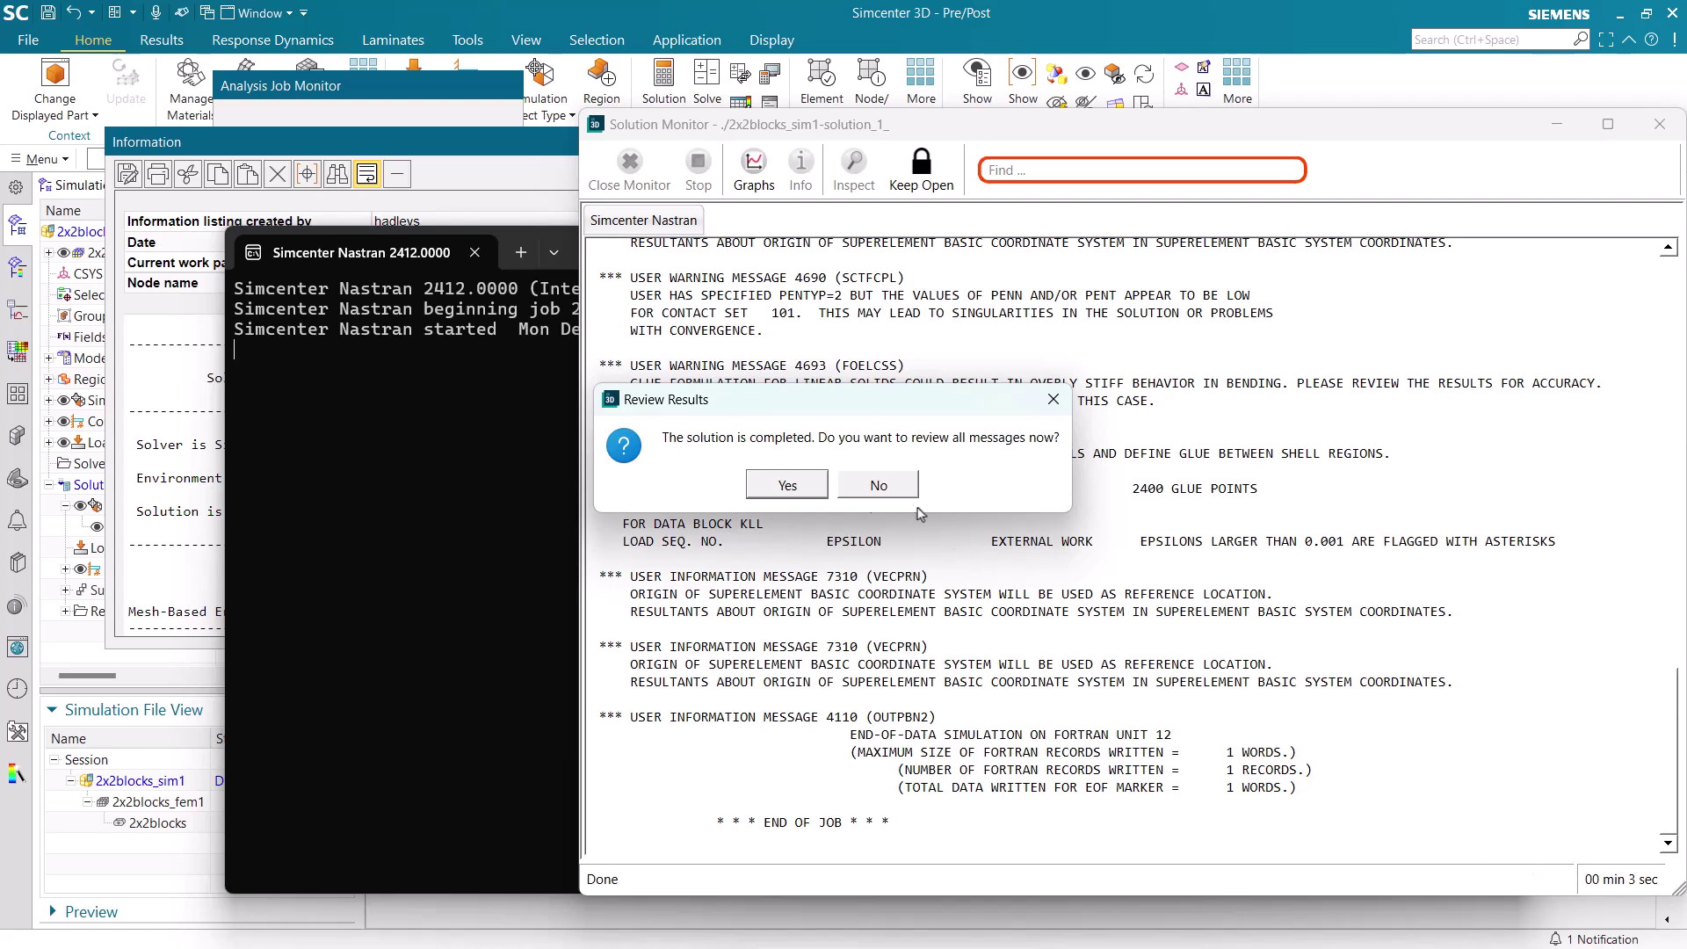
pyautogui.click(878, 485)
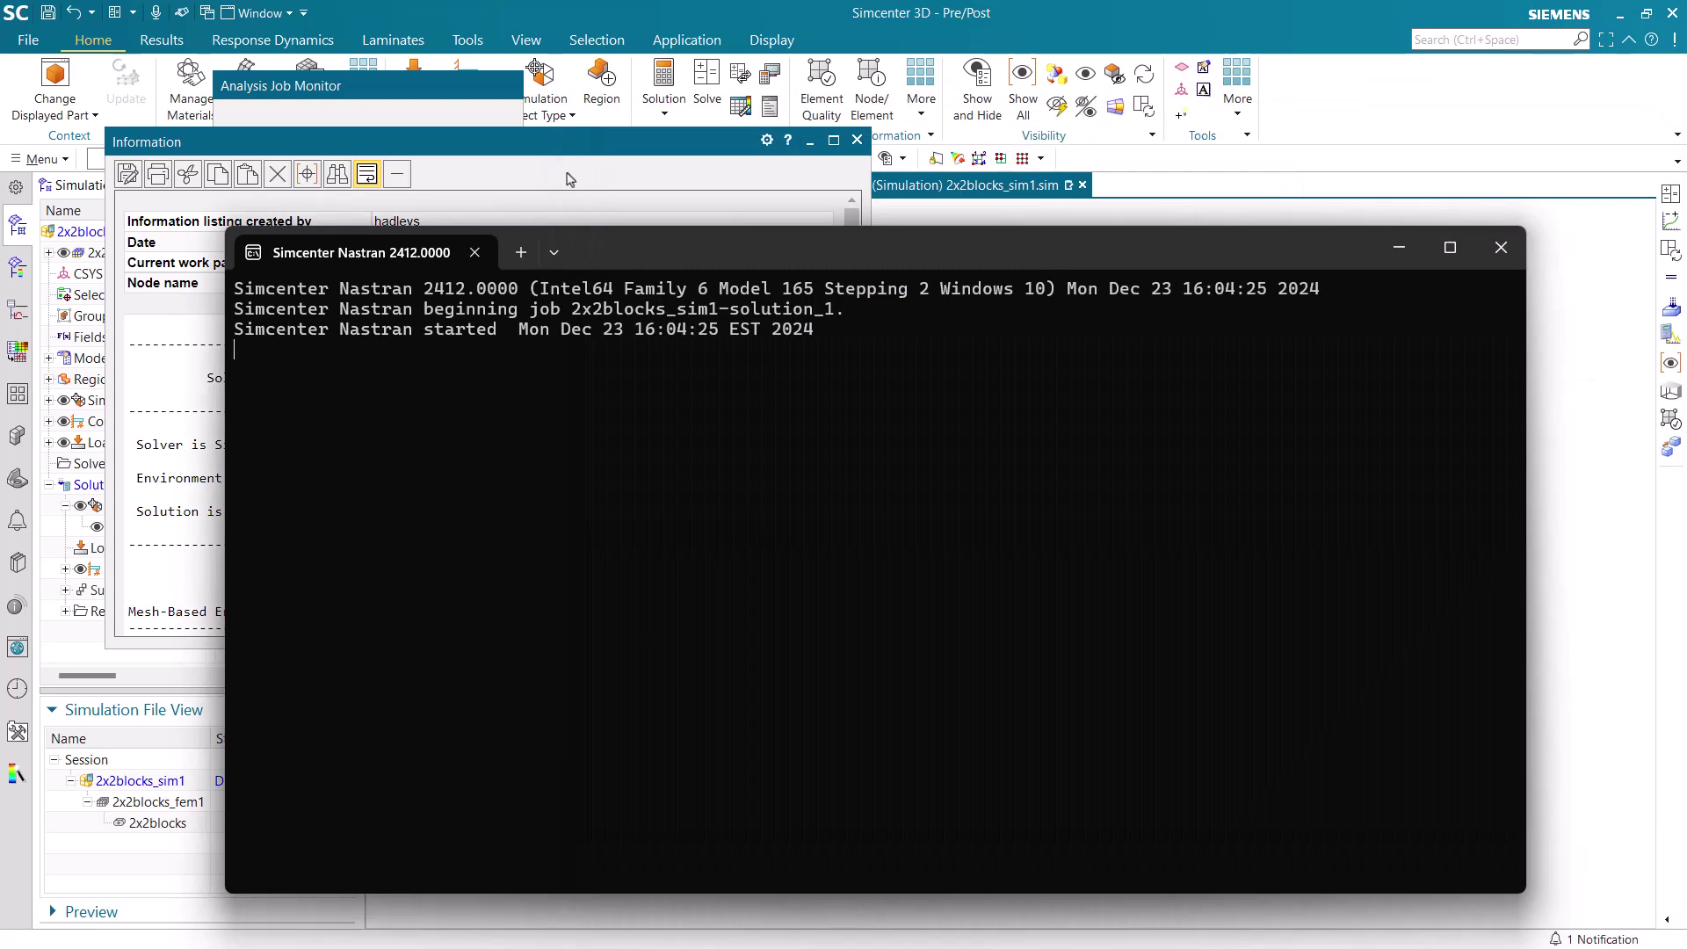
pyautogui.click(549, 151)
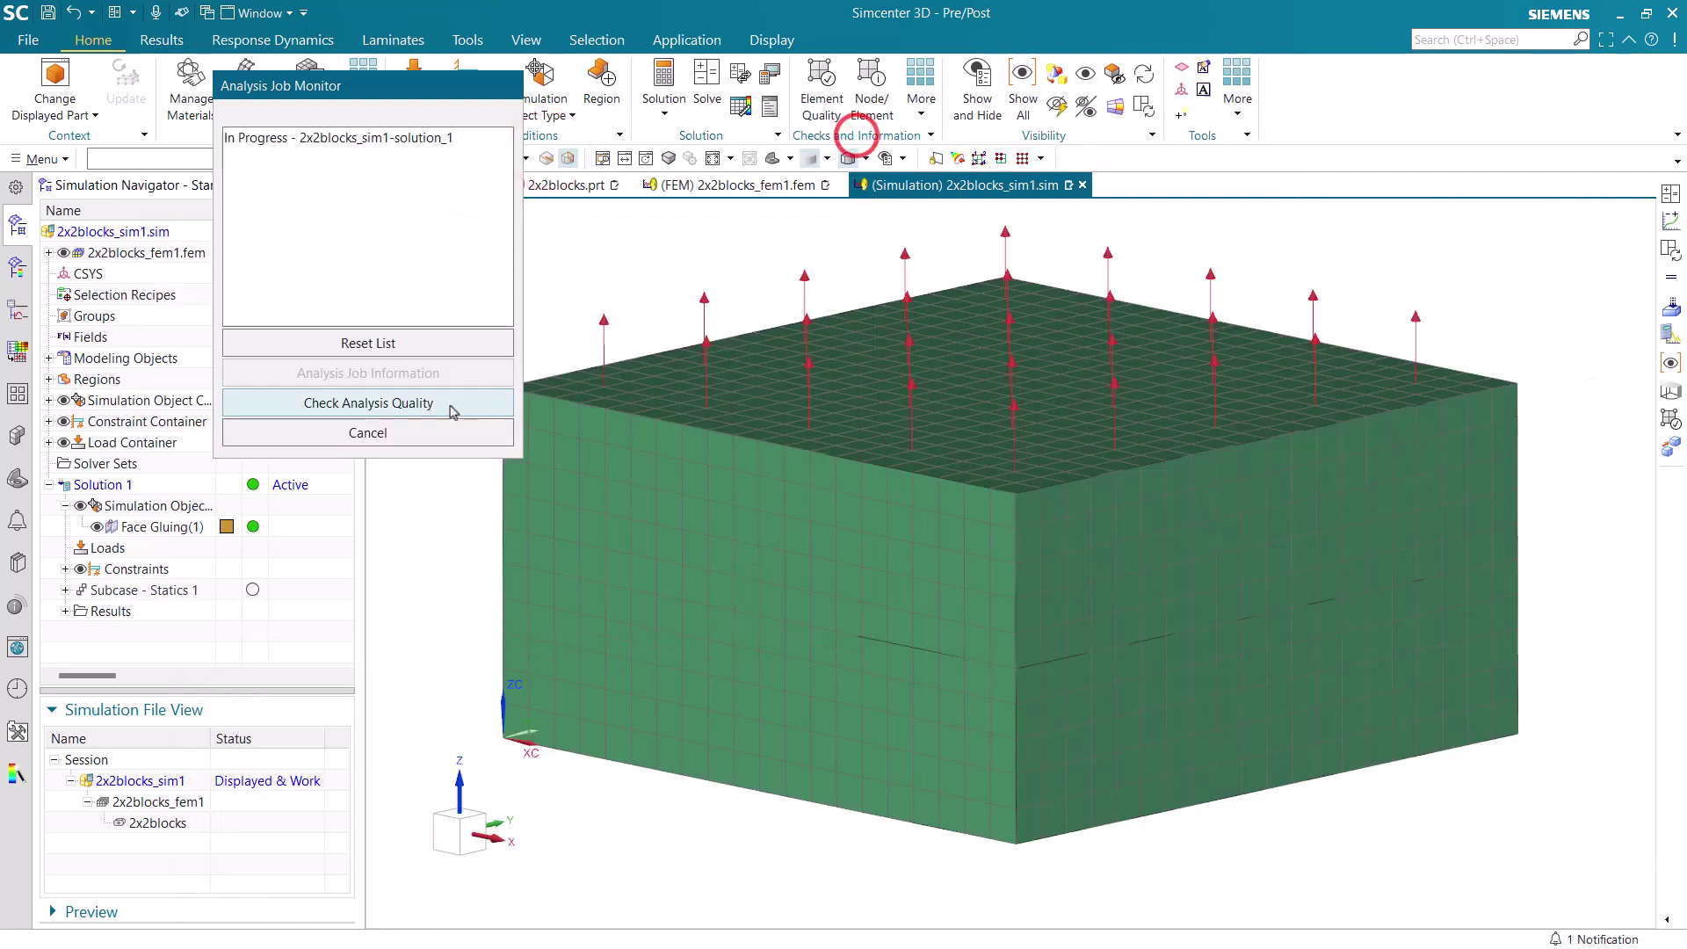
# - Open Solution 1's structural results and plot Z displacement, peaking at 0.0025 in
pyautogui.click(430, 429)
pyautogui.click(63, 611)
pyautogui.doubleClick(150, 633)
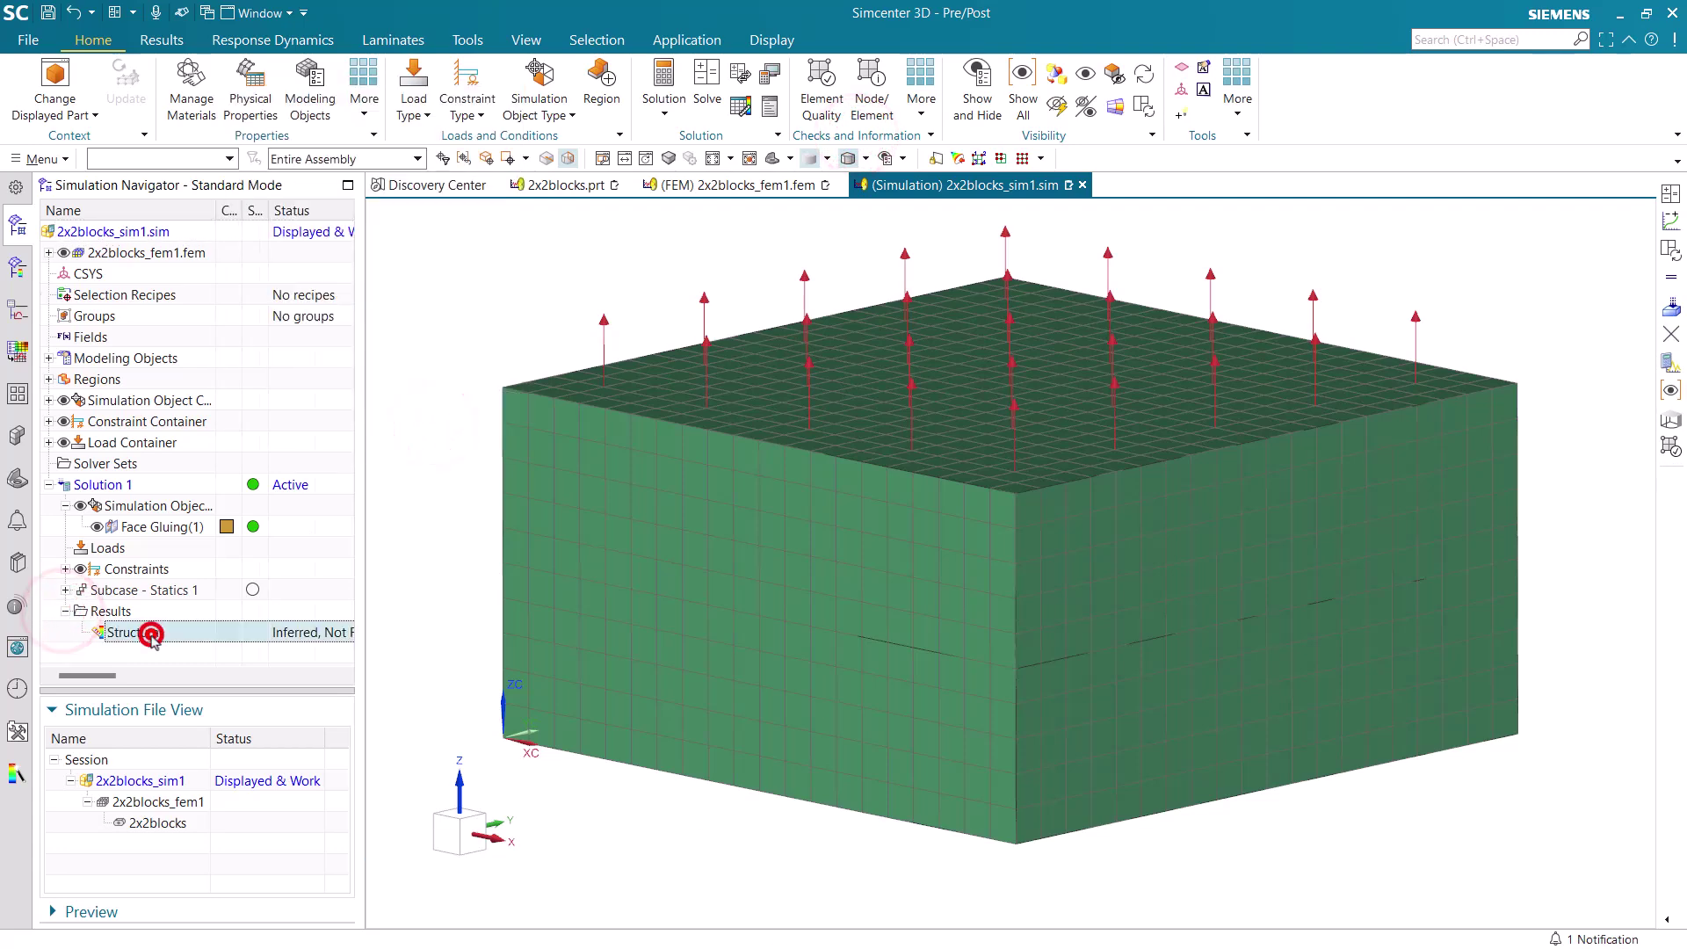
pyautogui.click(65, 273)
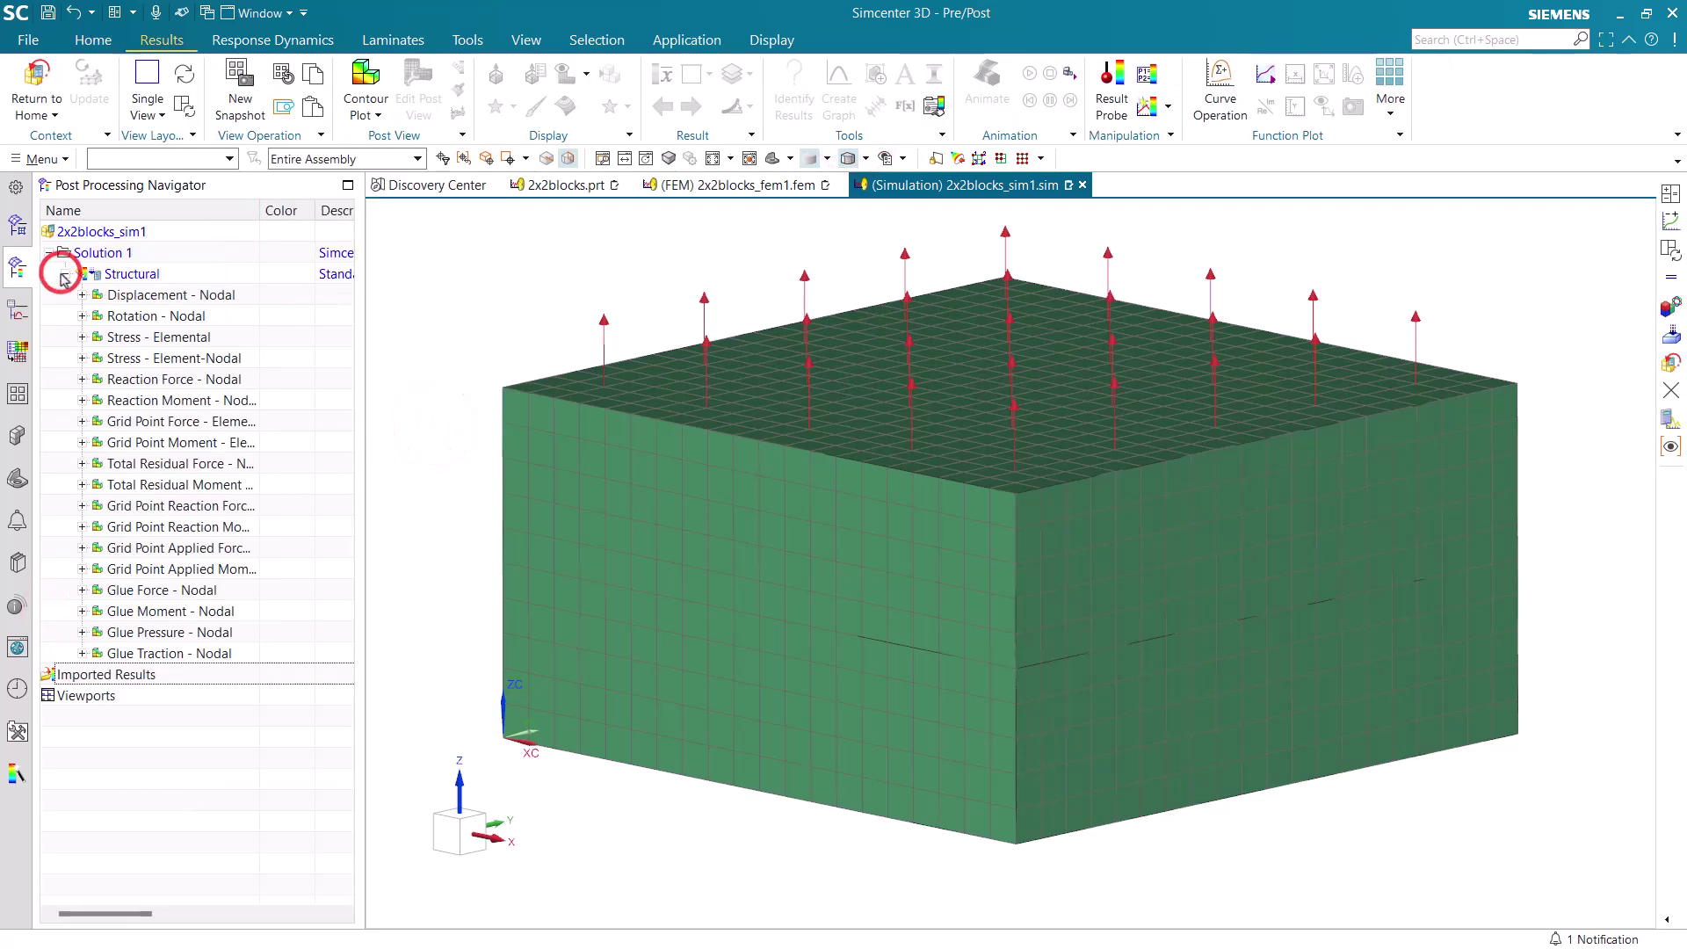
pyautogui.click(82, 295)
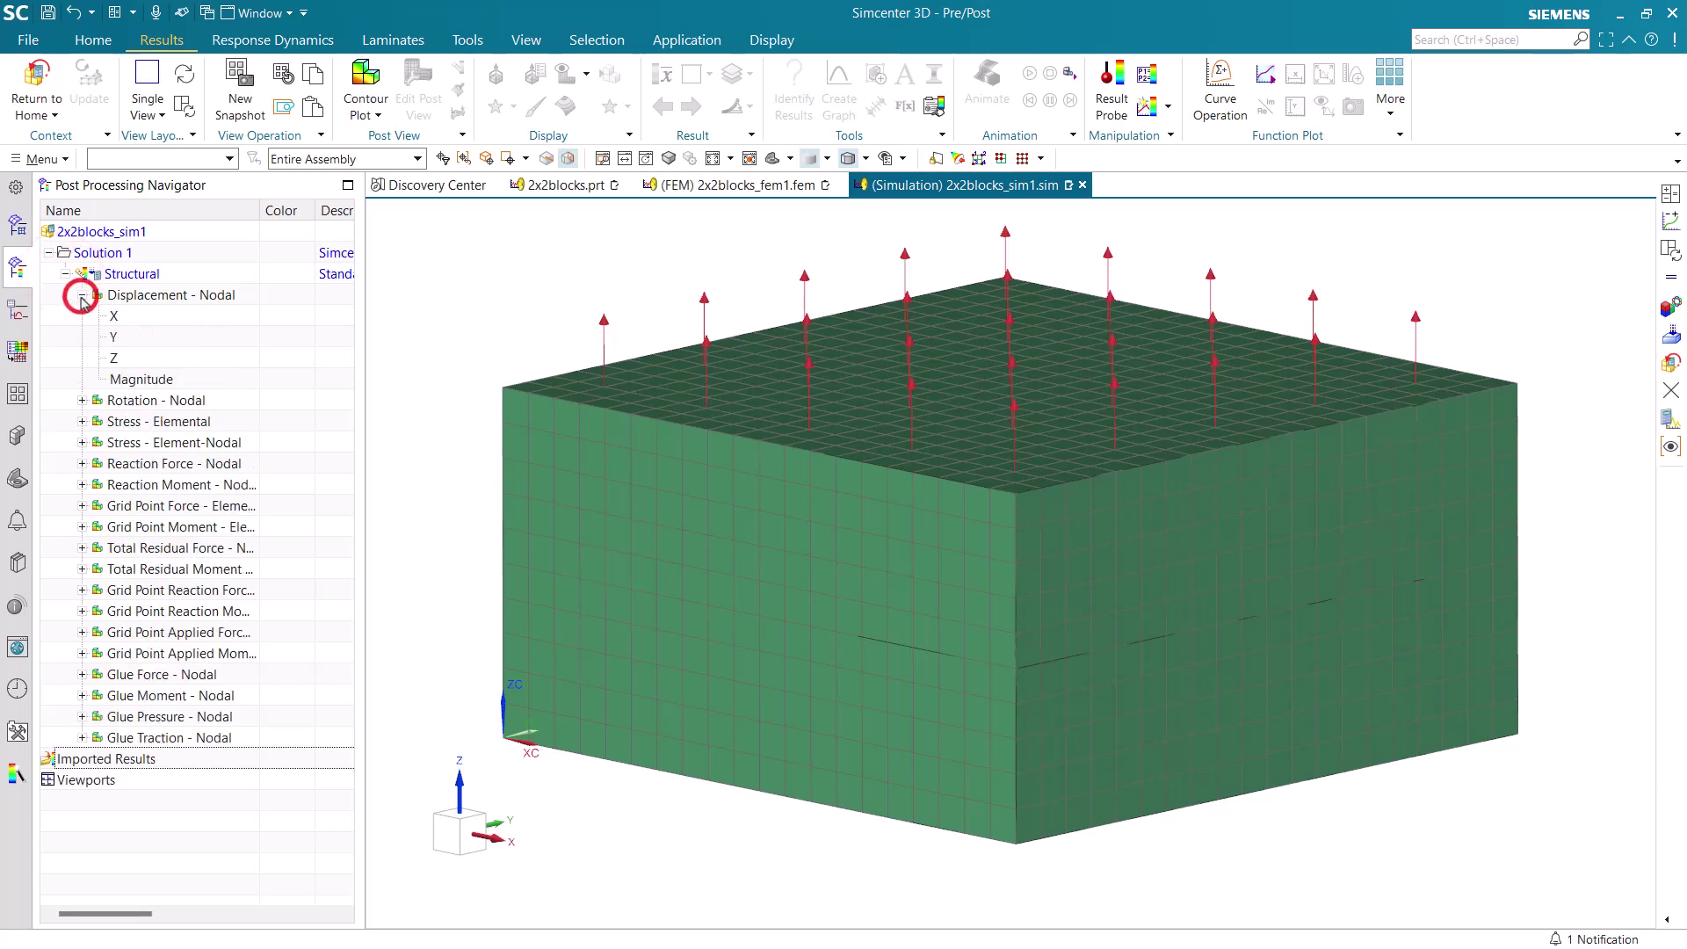
pyautogui.doubleClick(131, 360)
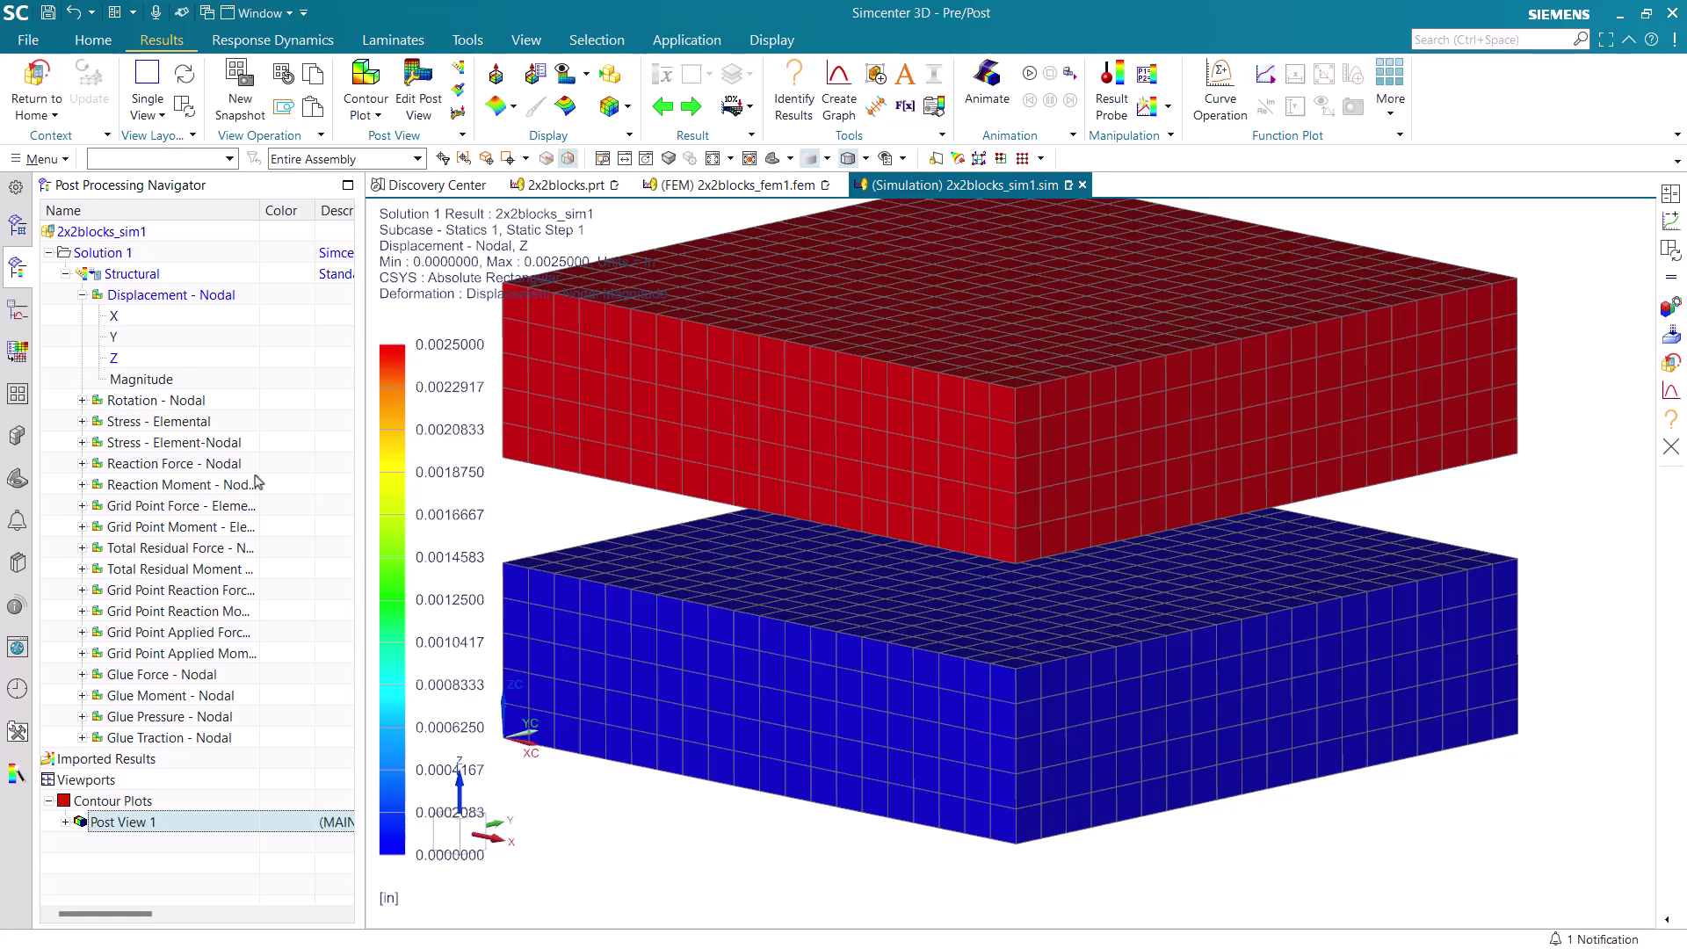
# - Plot the Max Principal element-nodal stress contour
pyautogui.click(82, 443)
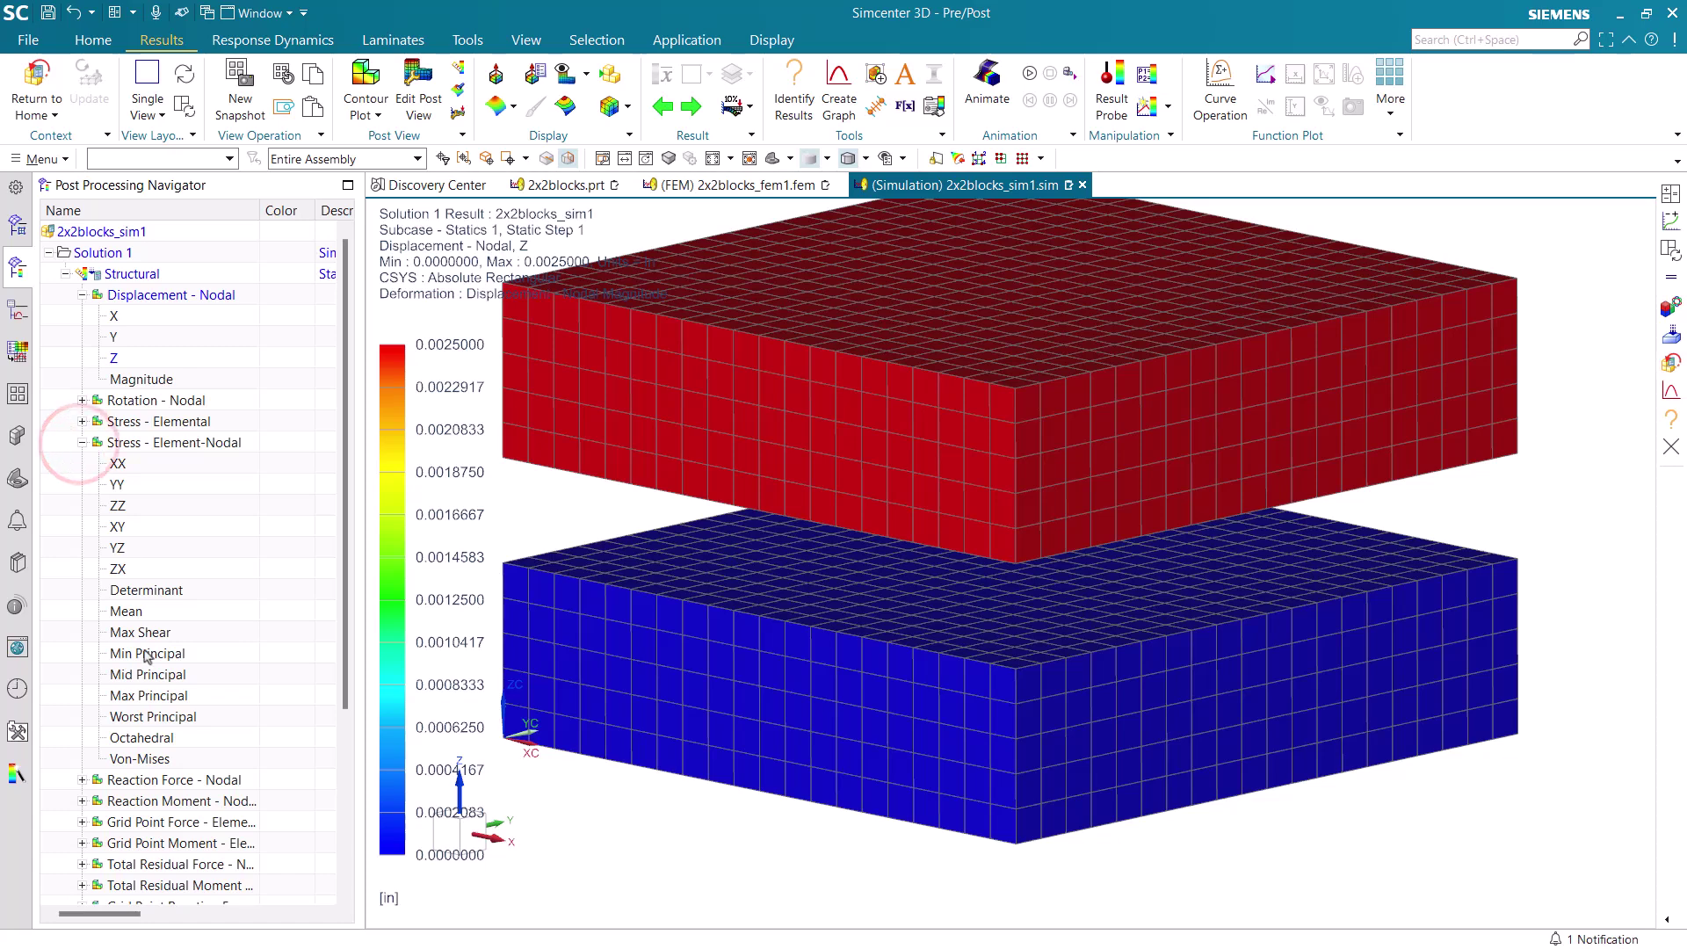
pyautogui.doubleClick(149, 696)
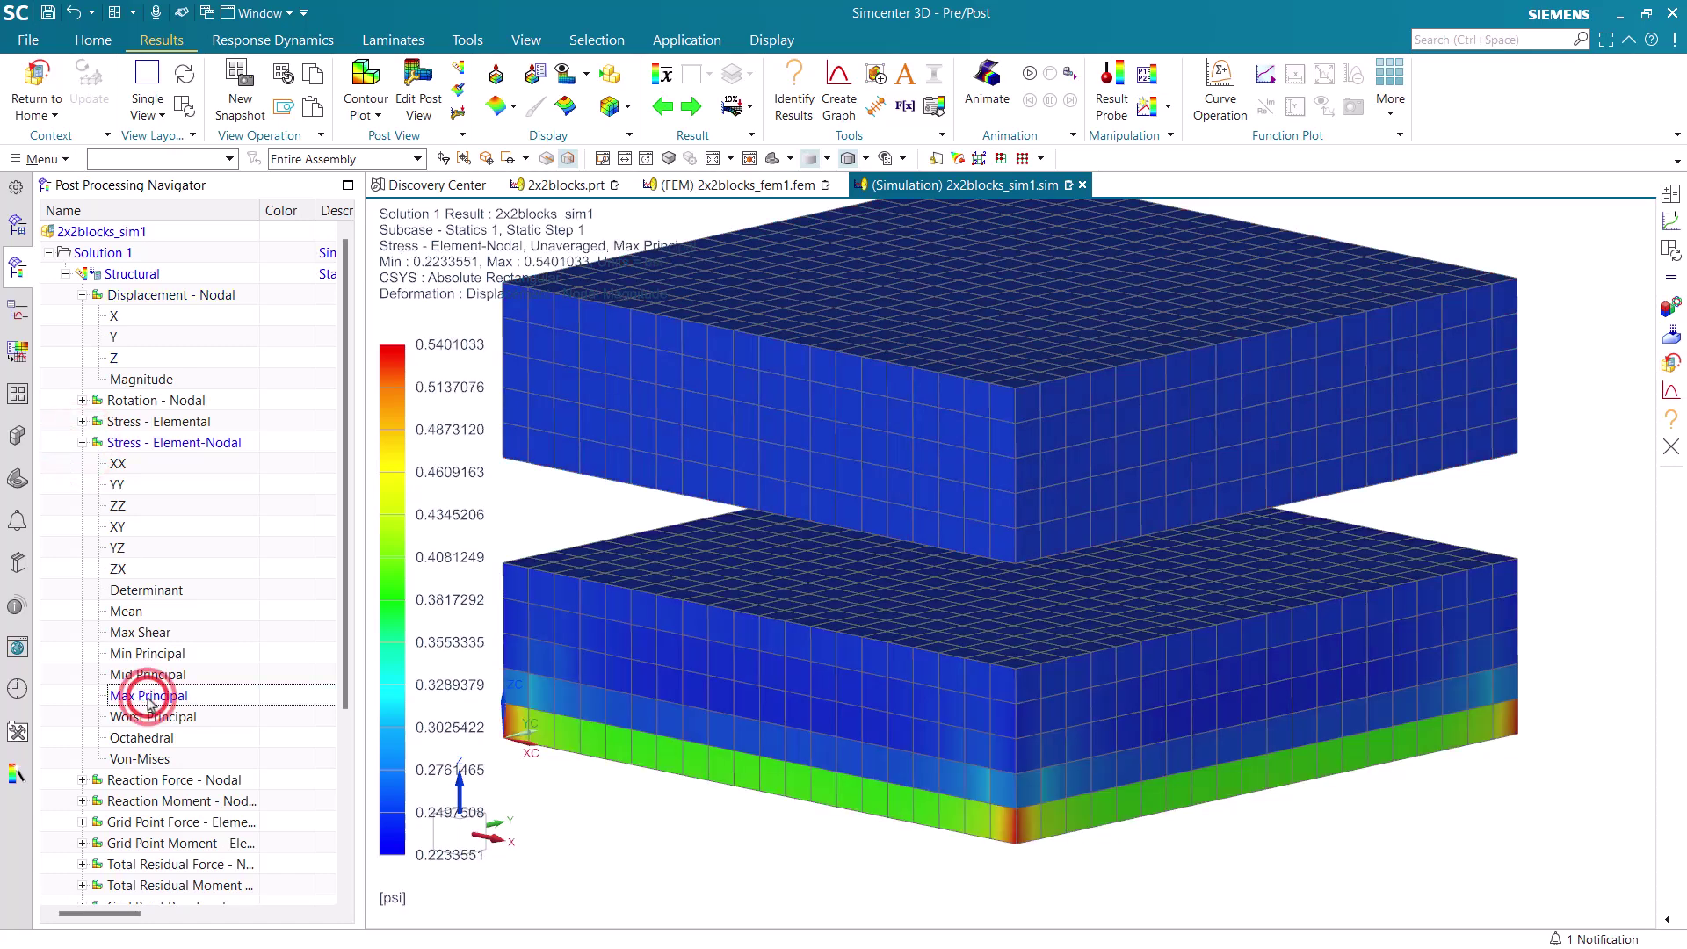
pyautogui.scroll(-4, 136, 779)
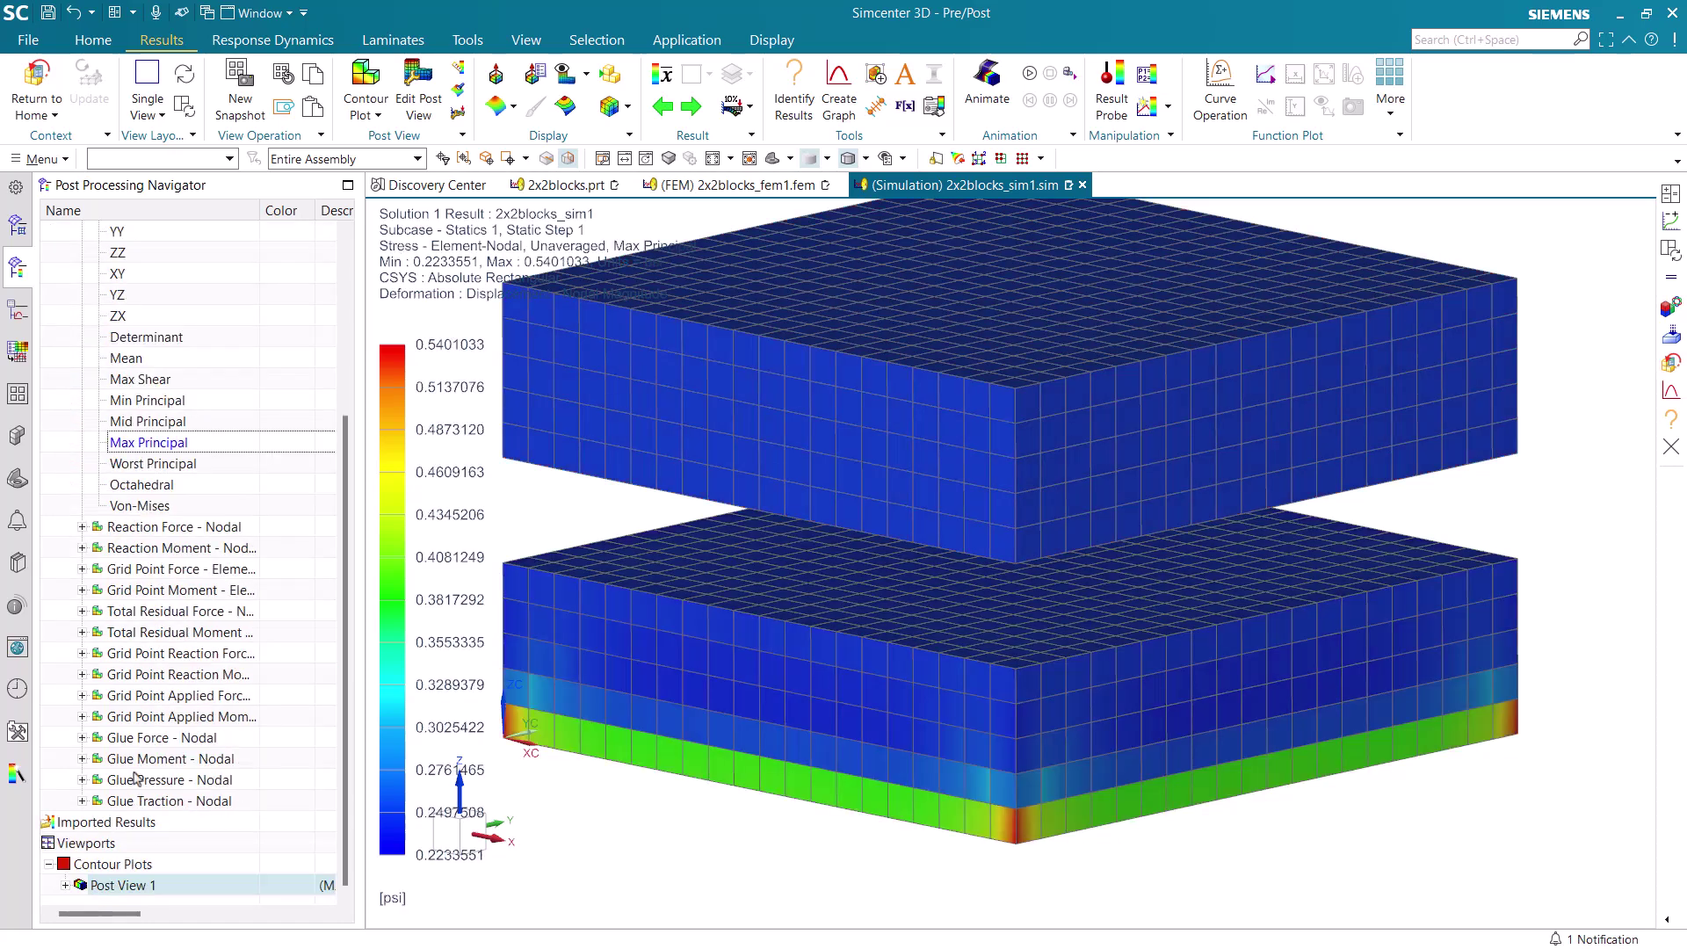
# - Hide the upper block mesh 2X2BLOCKS(3) so only the lower block's stress shows
pyautogui.click(65, 885)
pyautogui.click(82, 842)
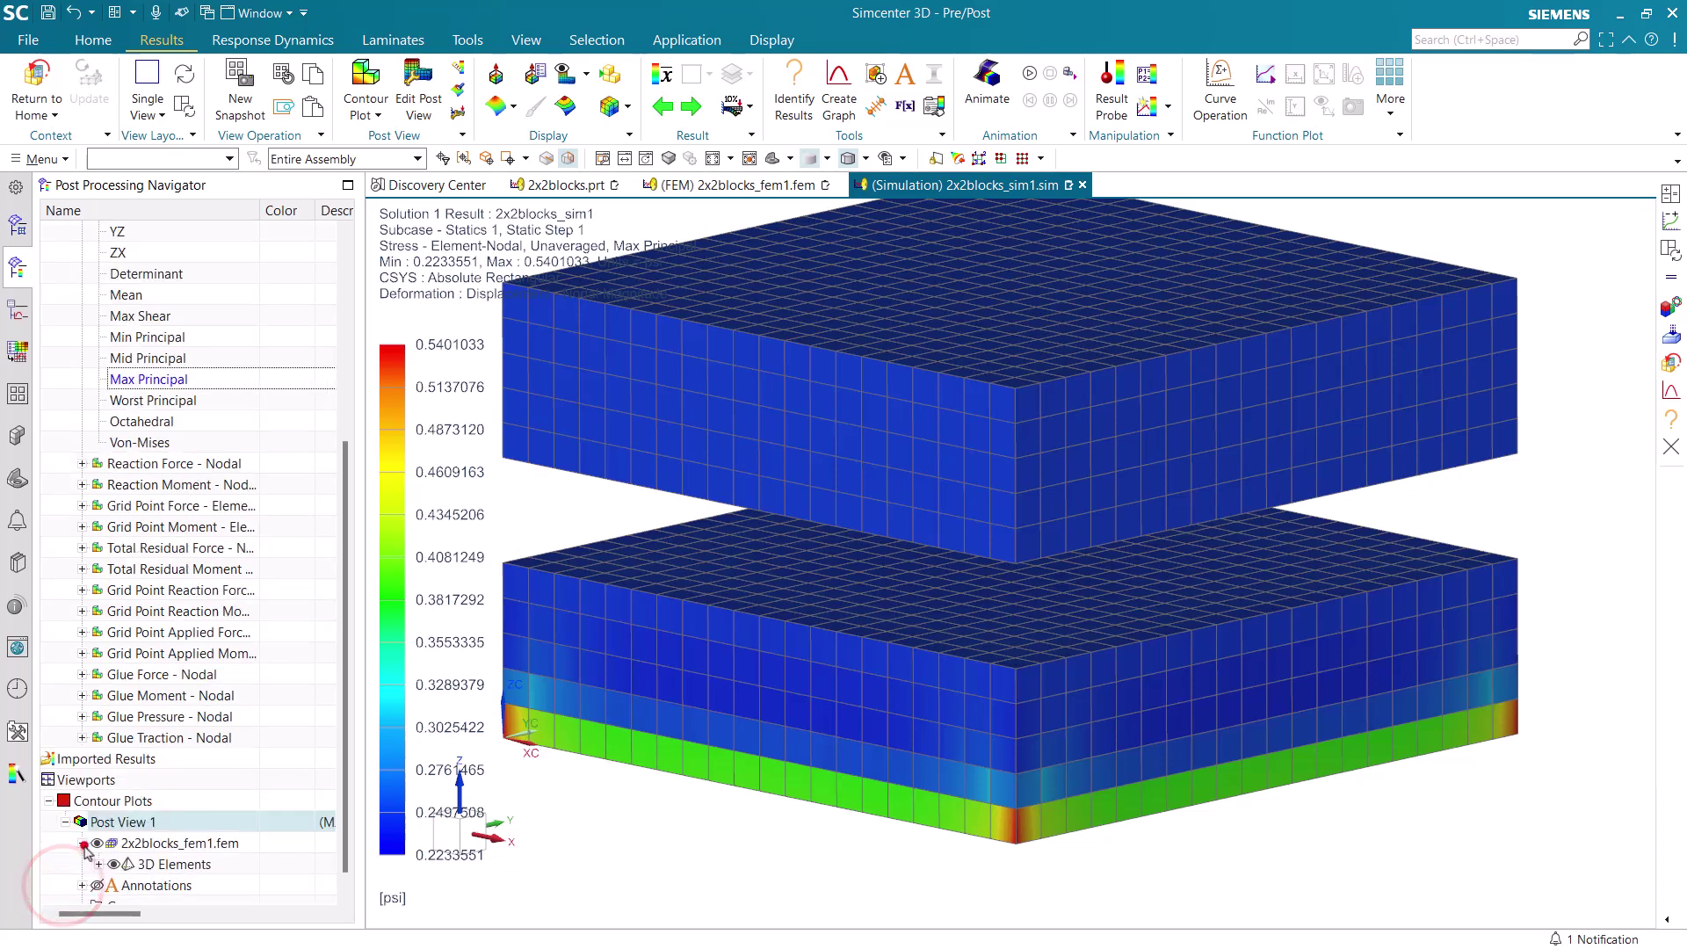
pyautogui.click(98, 864)
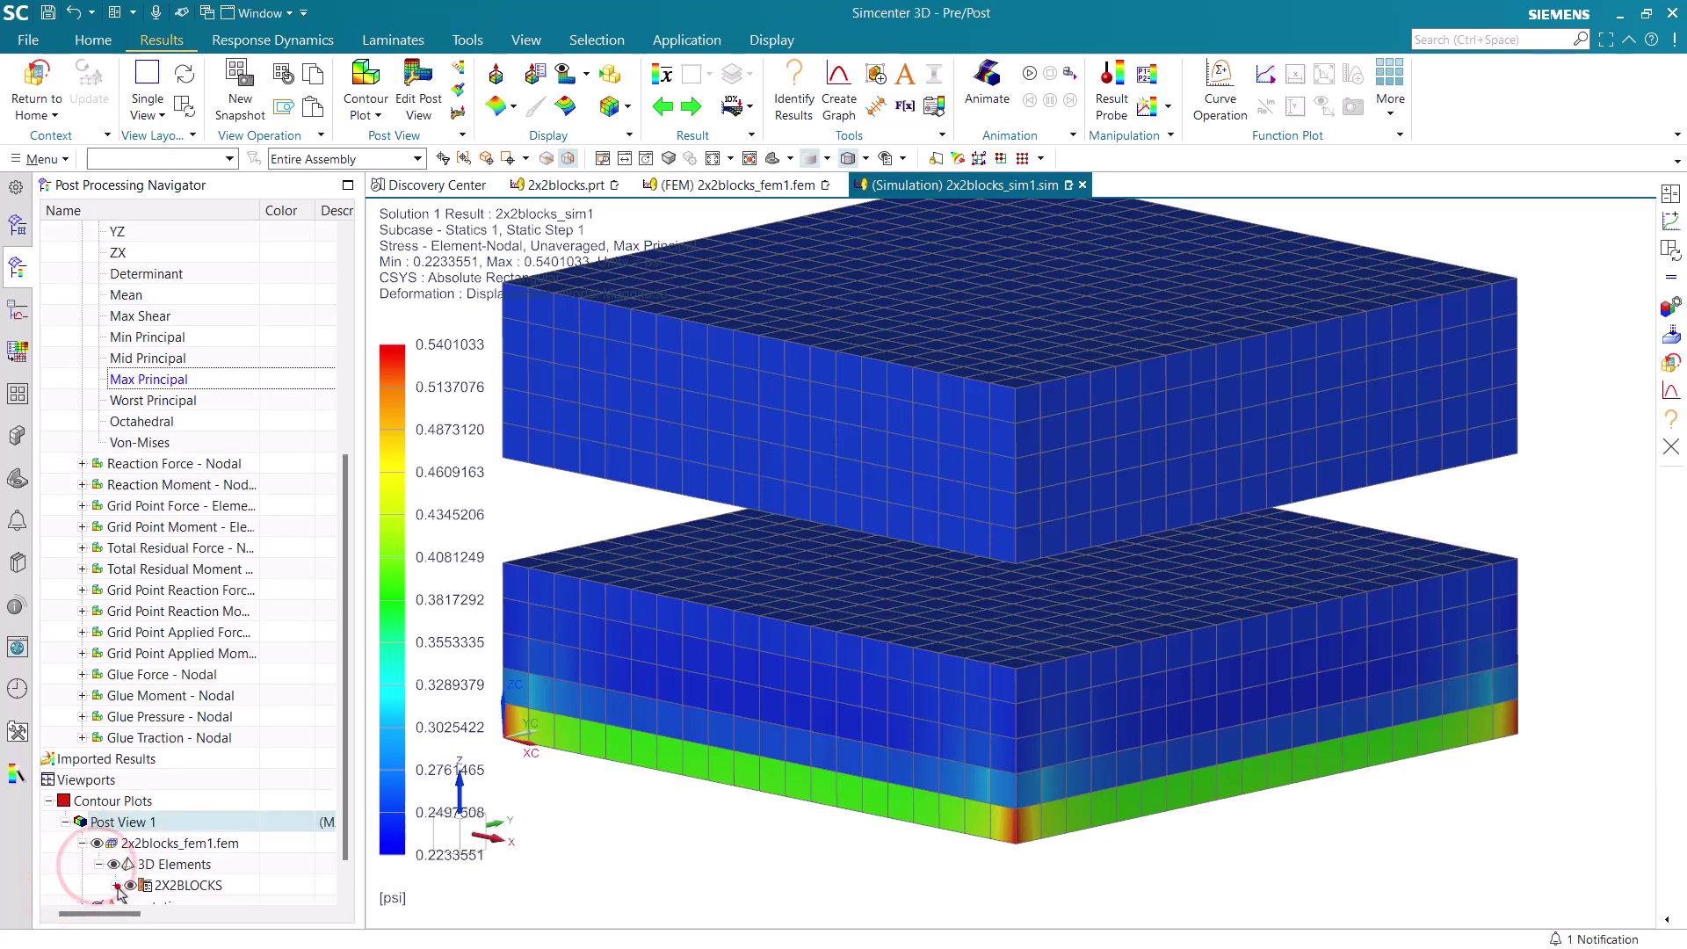
pyautogui.click(115, 885)
pyautogui.click(147, 885)
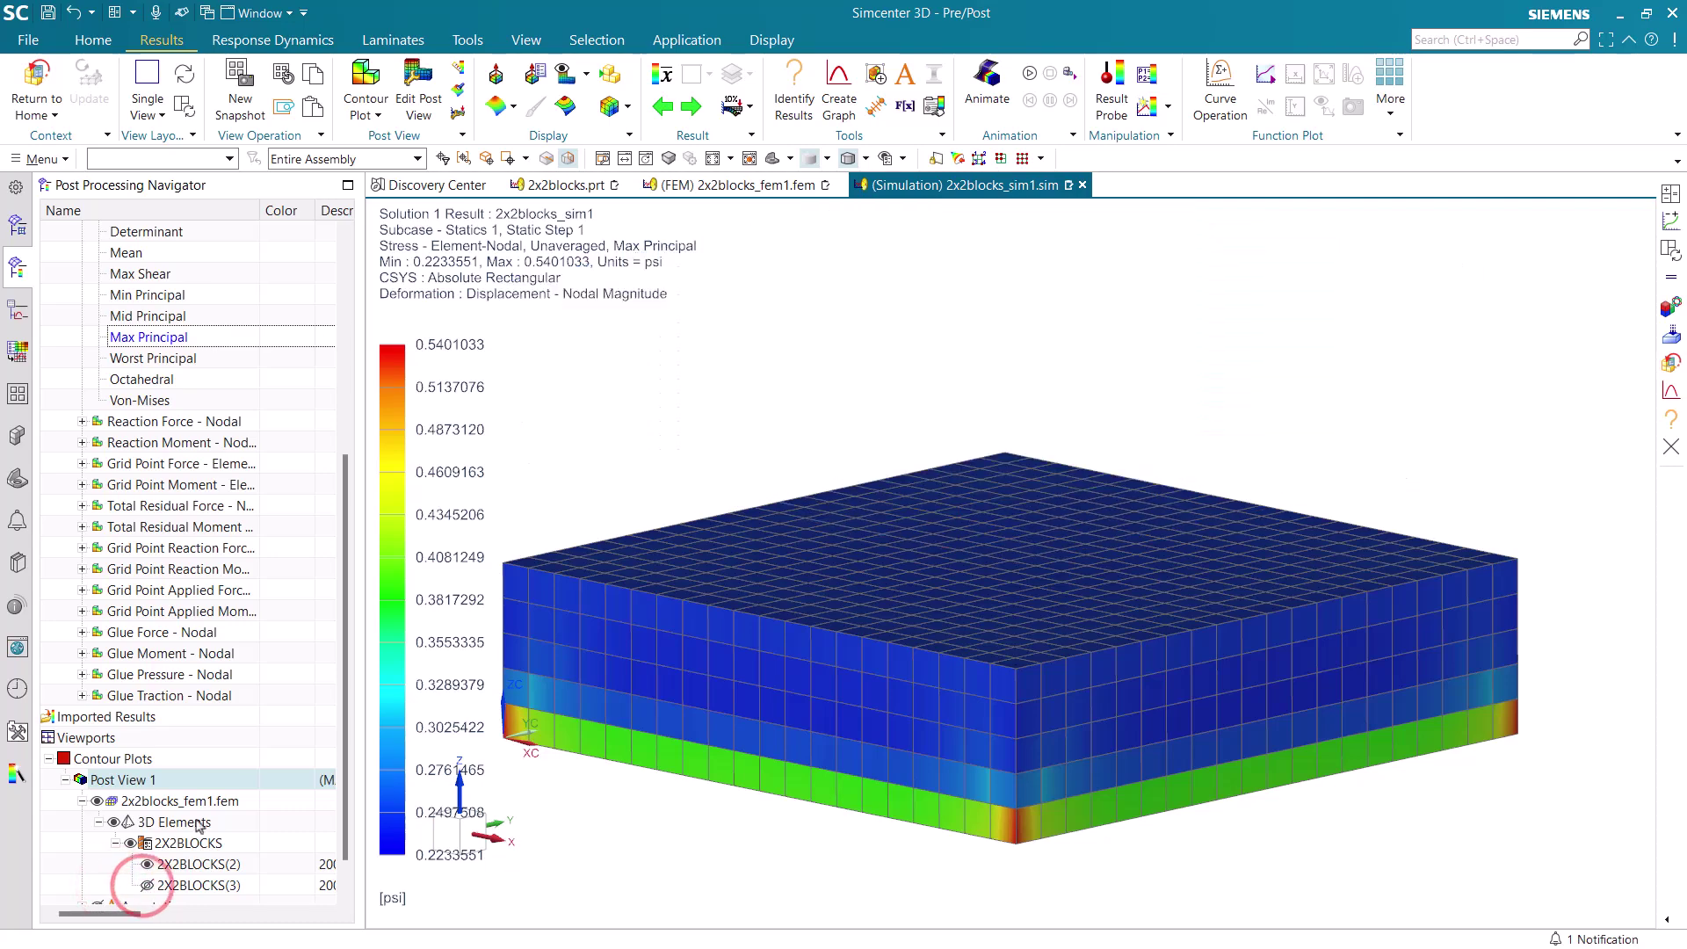
pyautogui.moveTo(574, 421); pyautogui.dragTo(632, 463, button='middle')
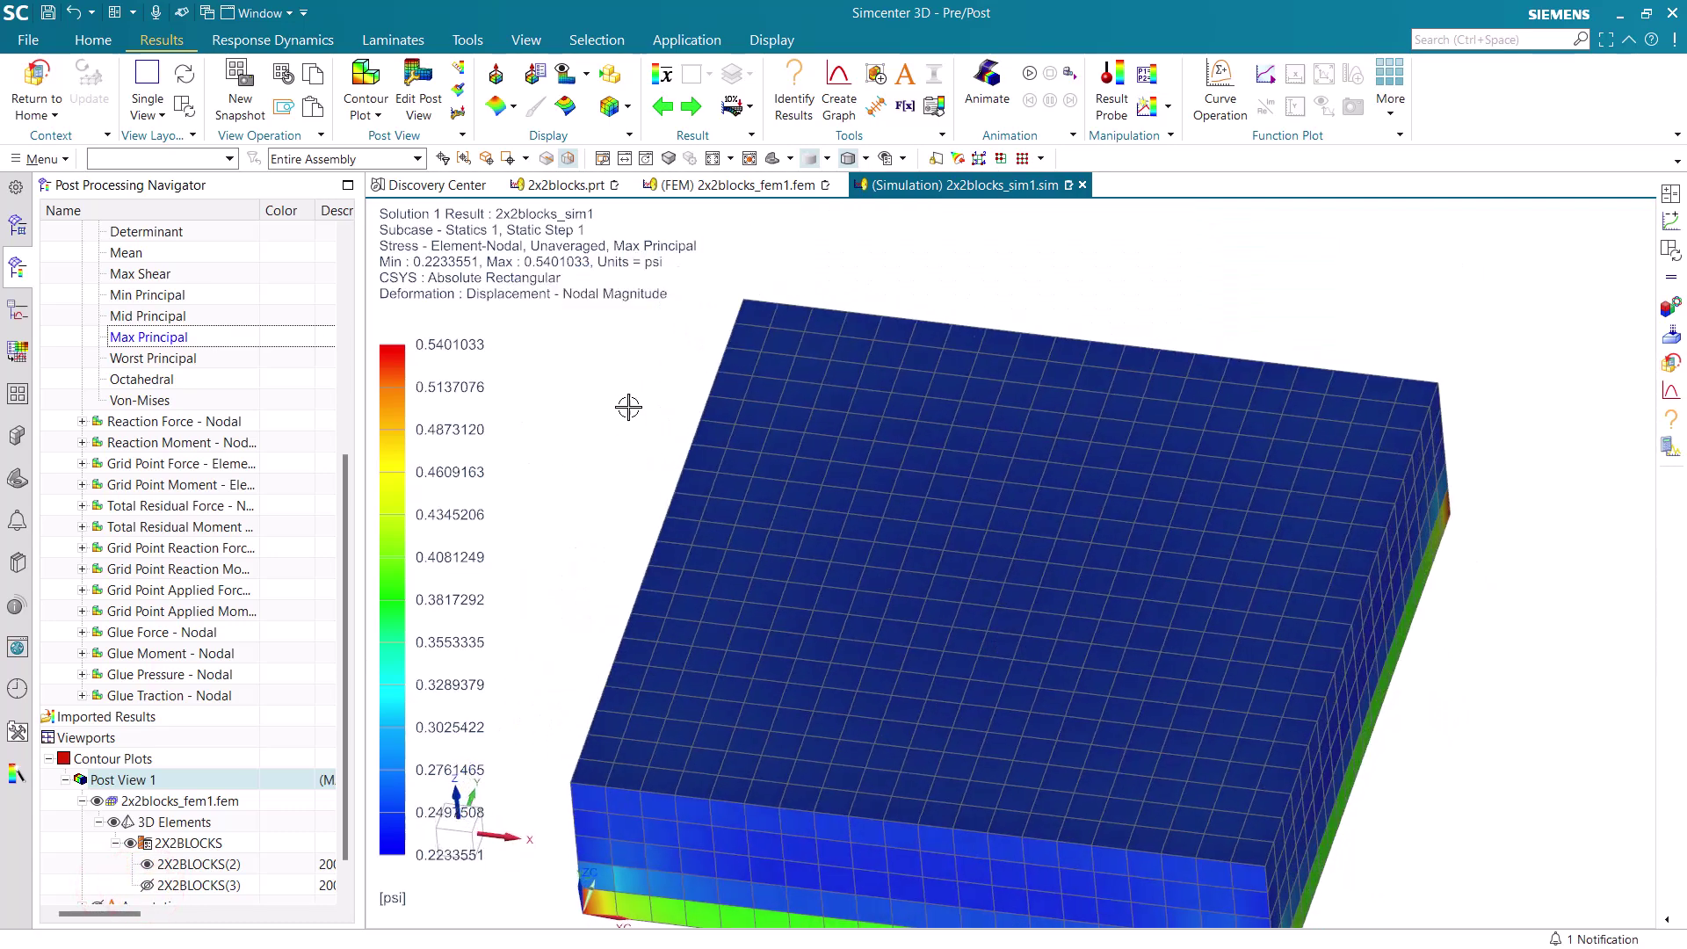
# - Define an on-path query curve across the lower block's top face from node 41 to node 163
pyautogui.click(839, 83)
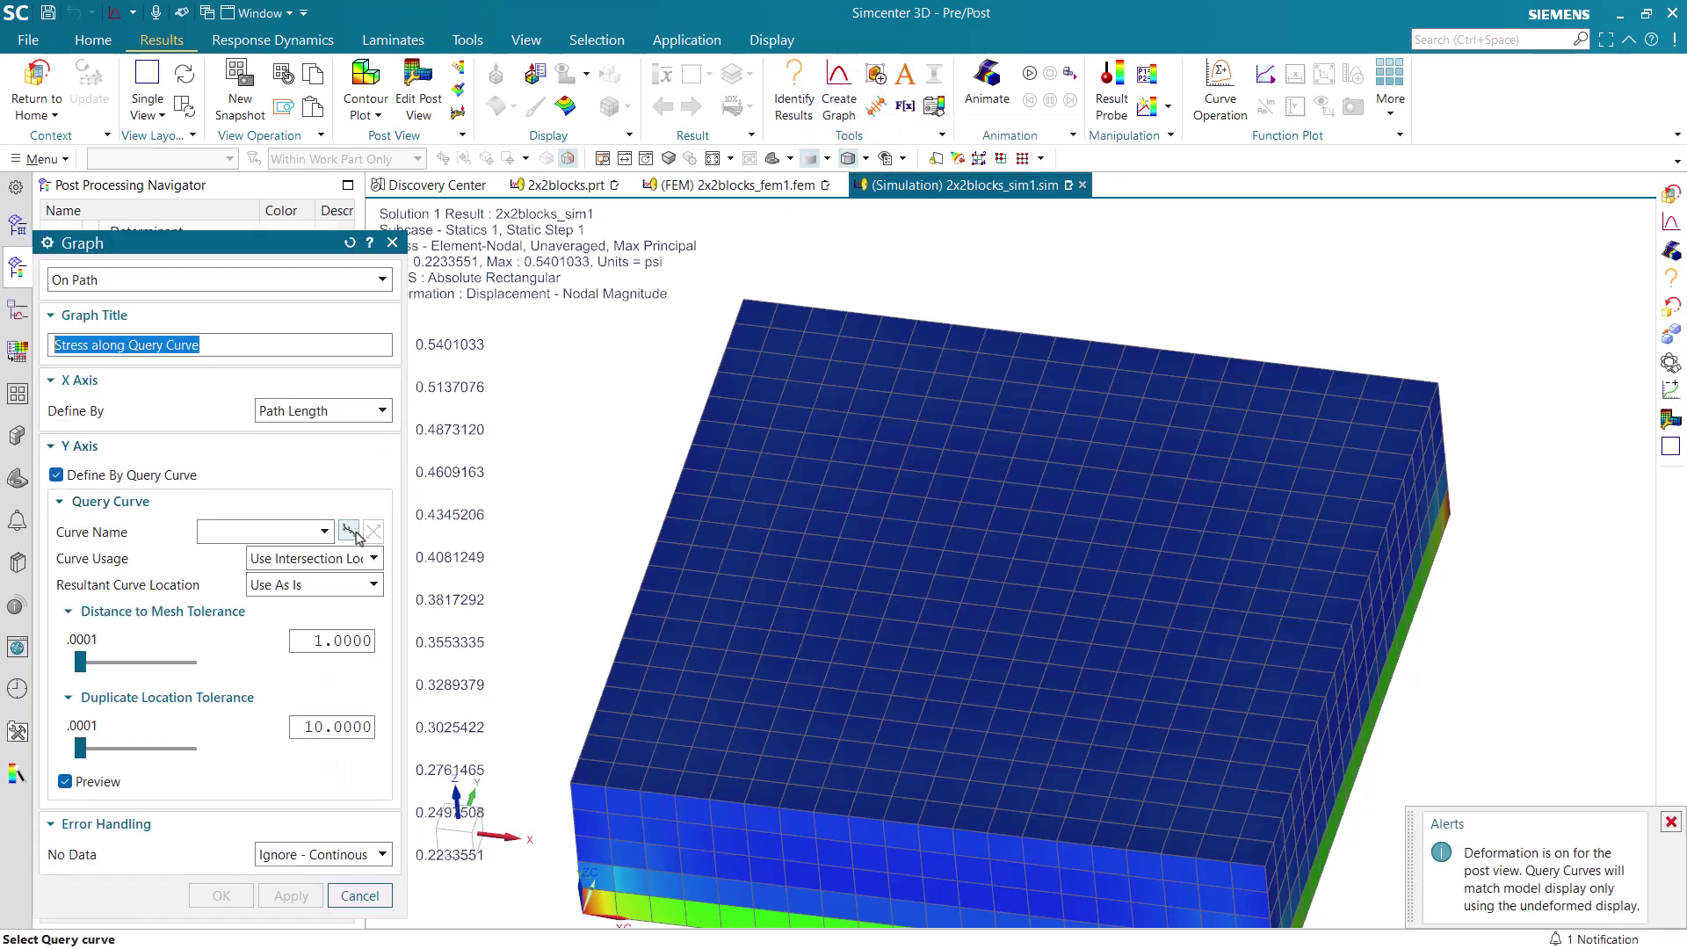
pyautogui.click(352, 532)
pyautogui.click(665, 542)
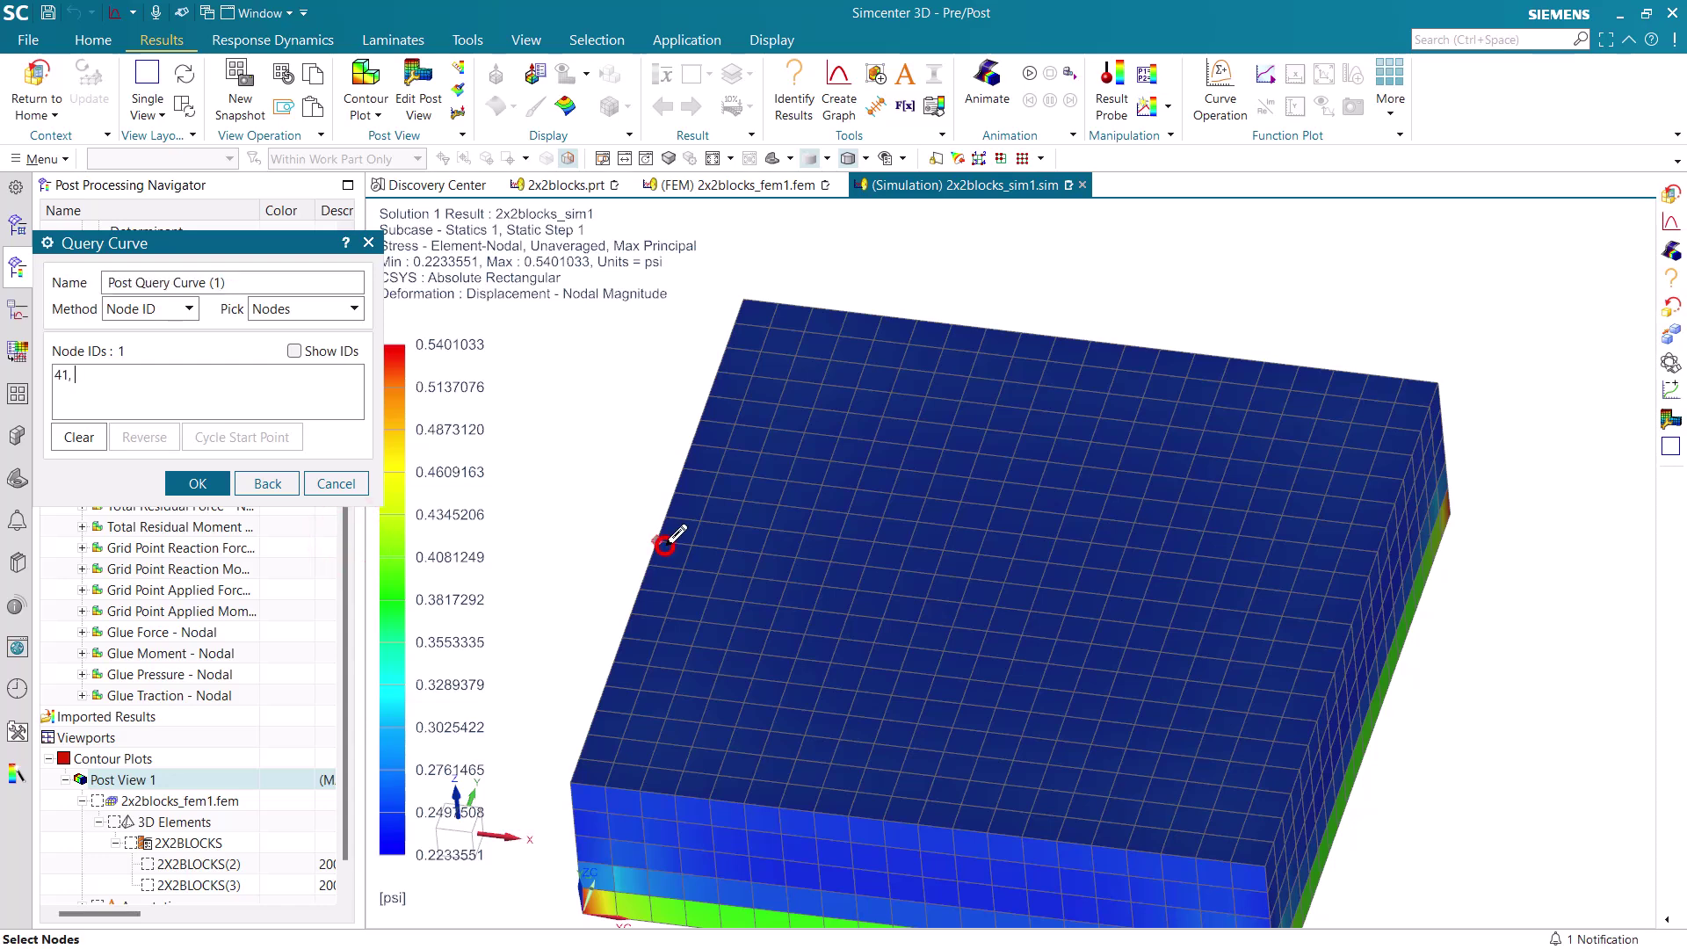
pyautogui.click(1351, 624)
pyautogui.click(224, 489)
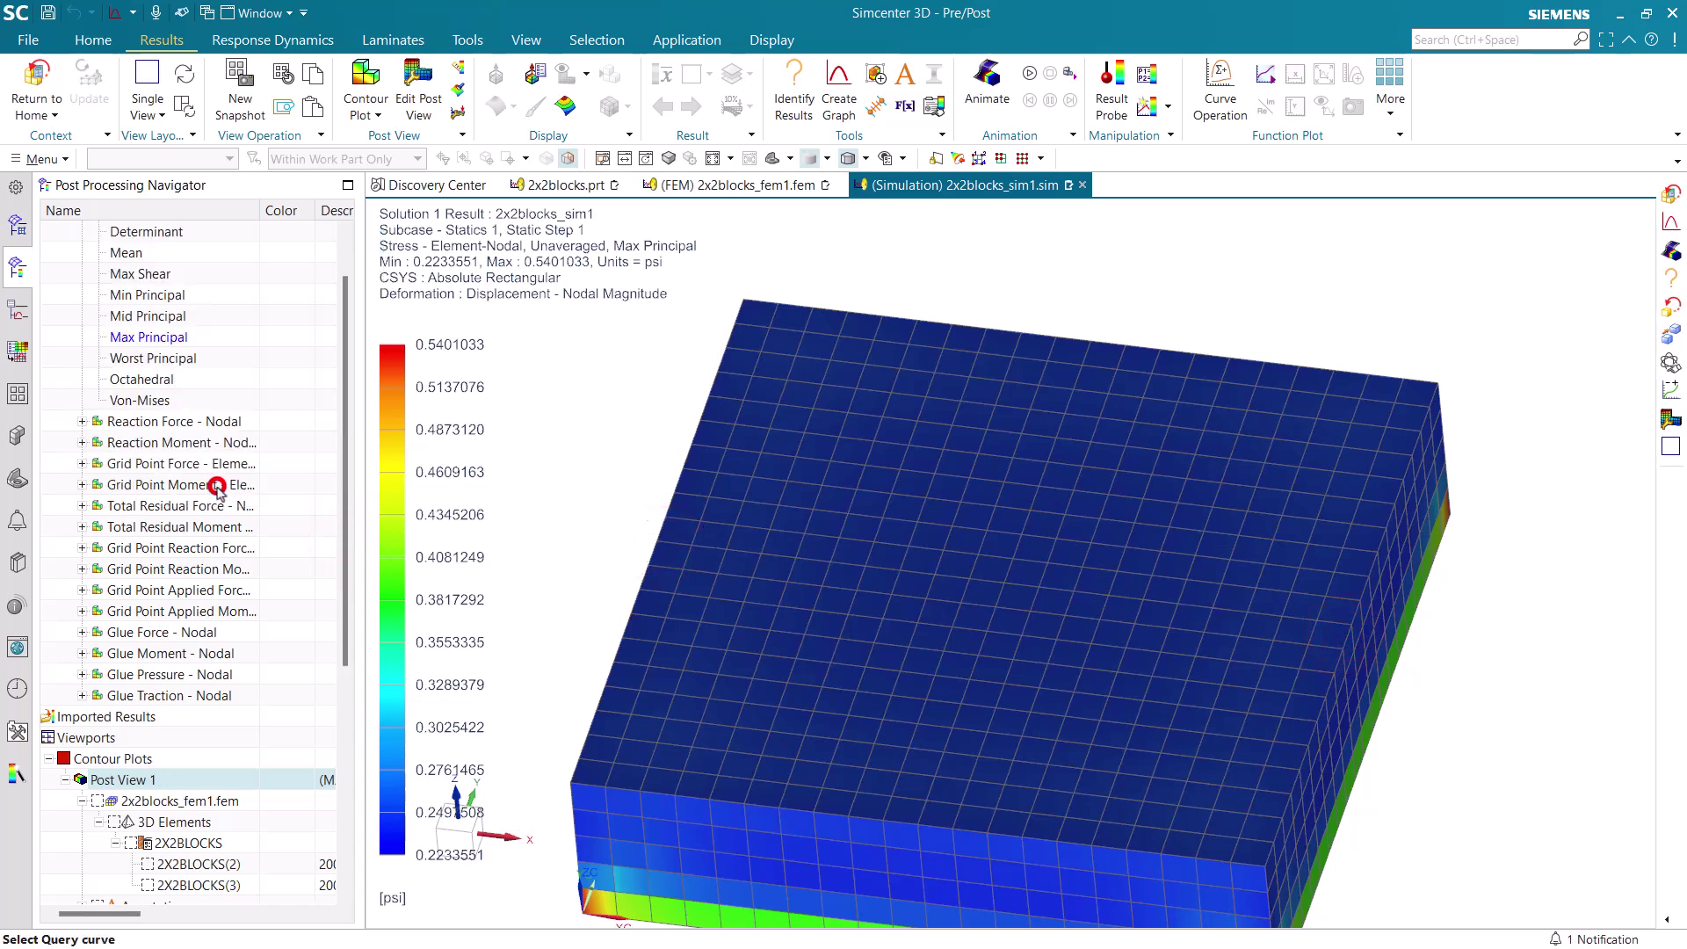
# - Plot the Stress along Query Curve graph in a viewport, then close the XYPLOT window
pyautogui.click(179, 896)
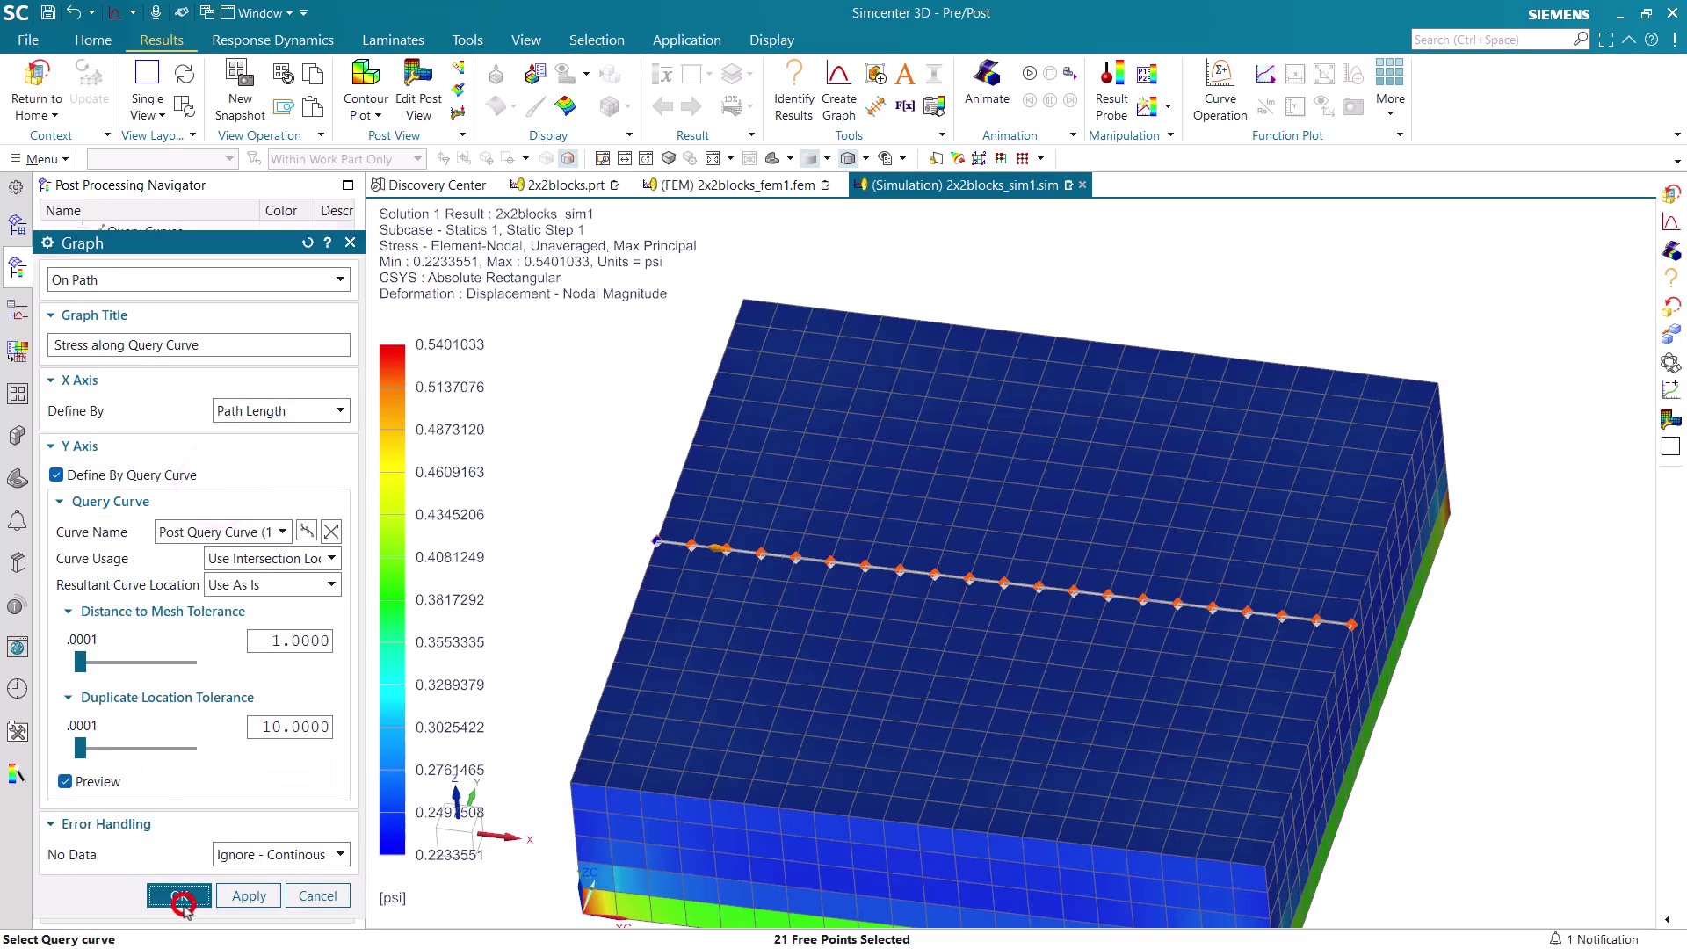
pyautogui.click(82, 277)
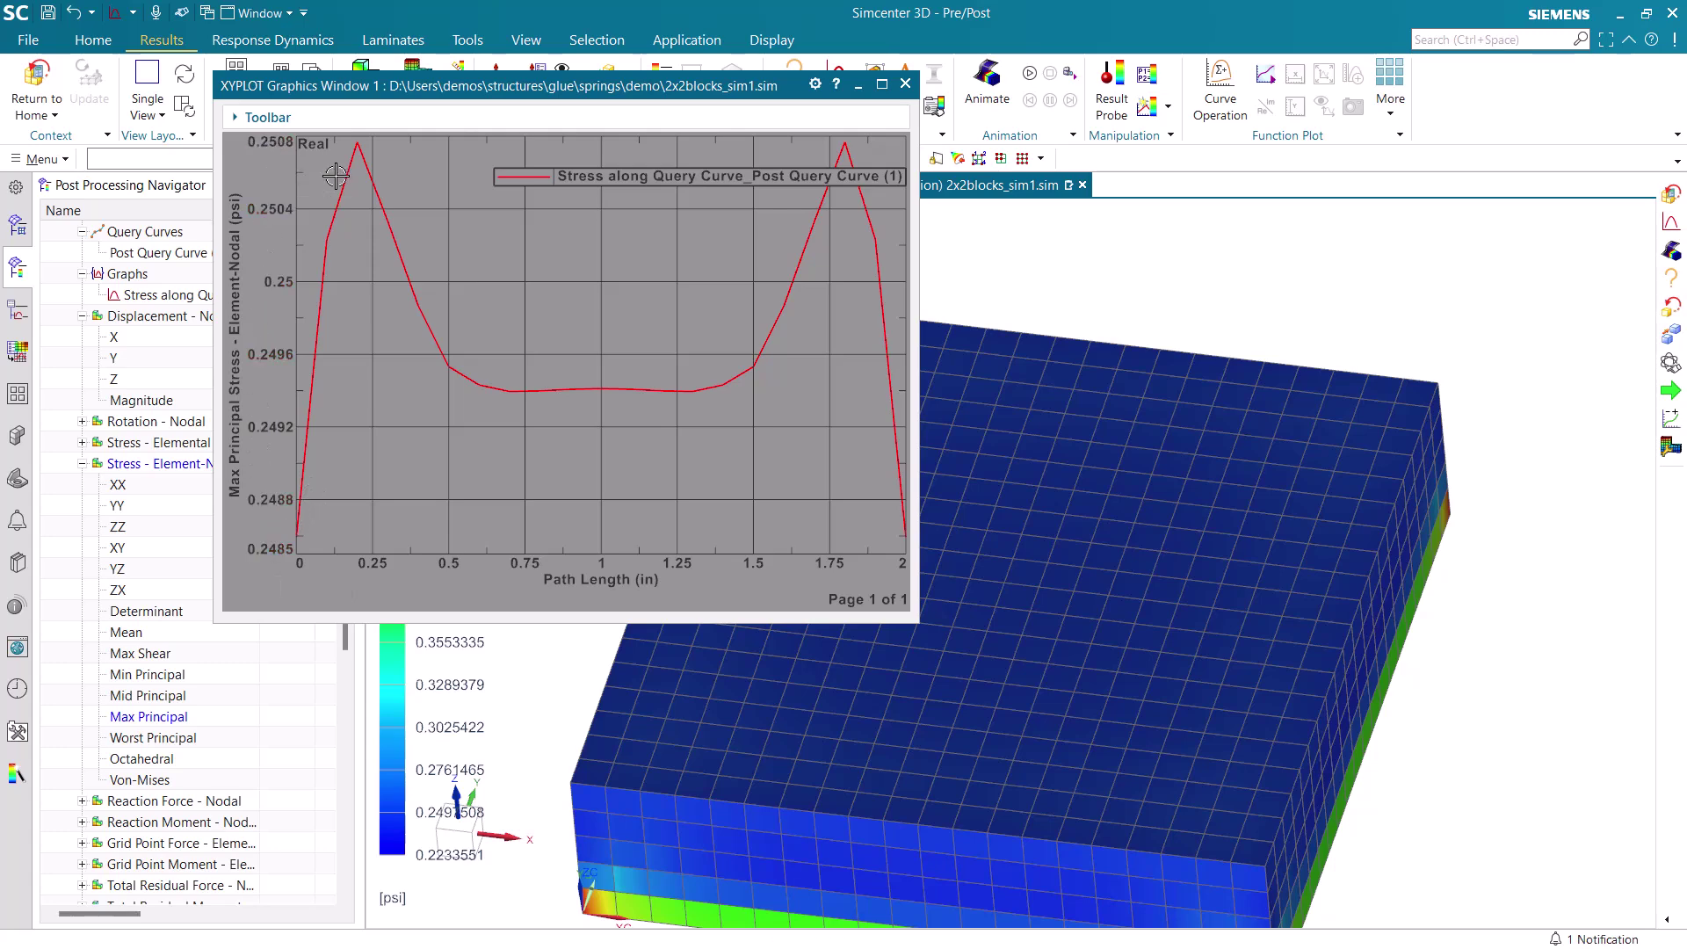
pyautogui.click(906, 85)
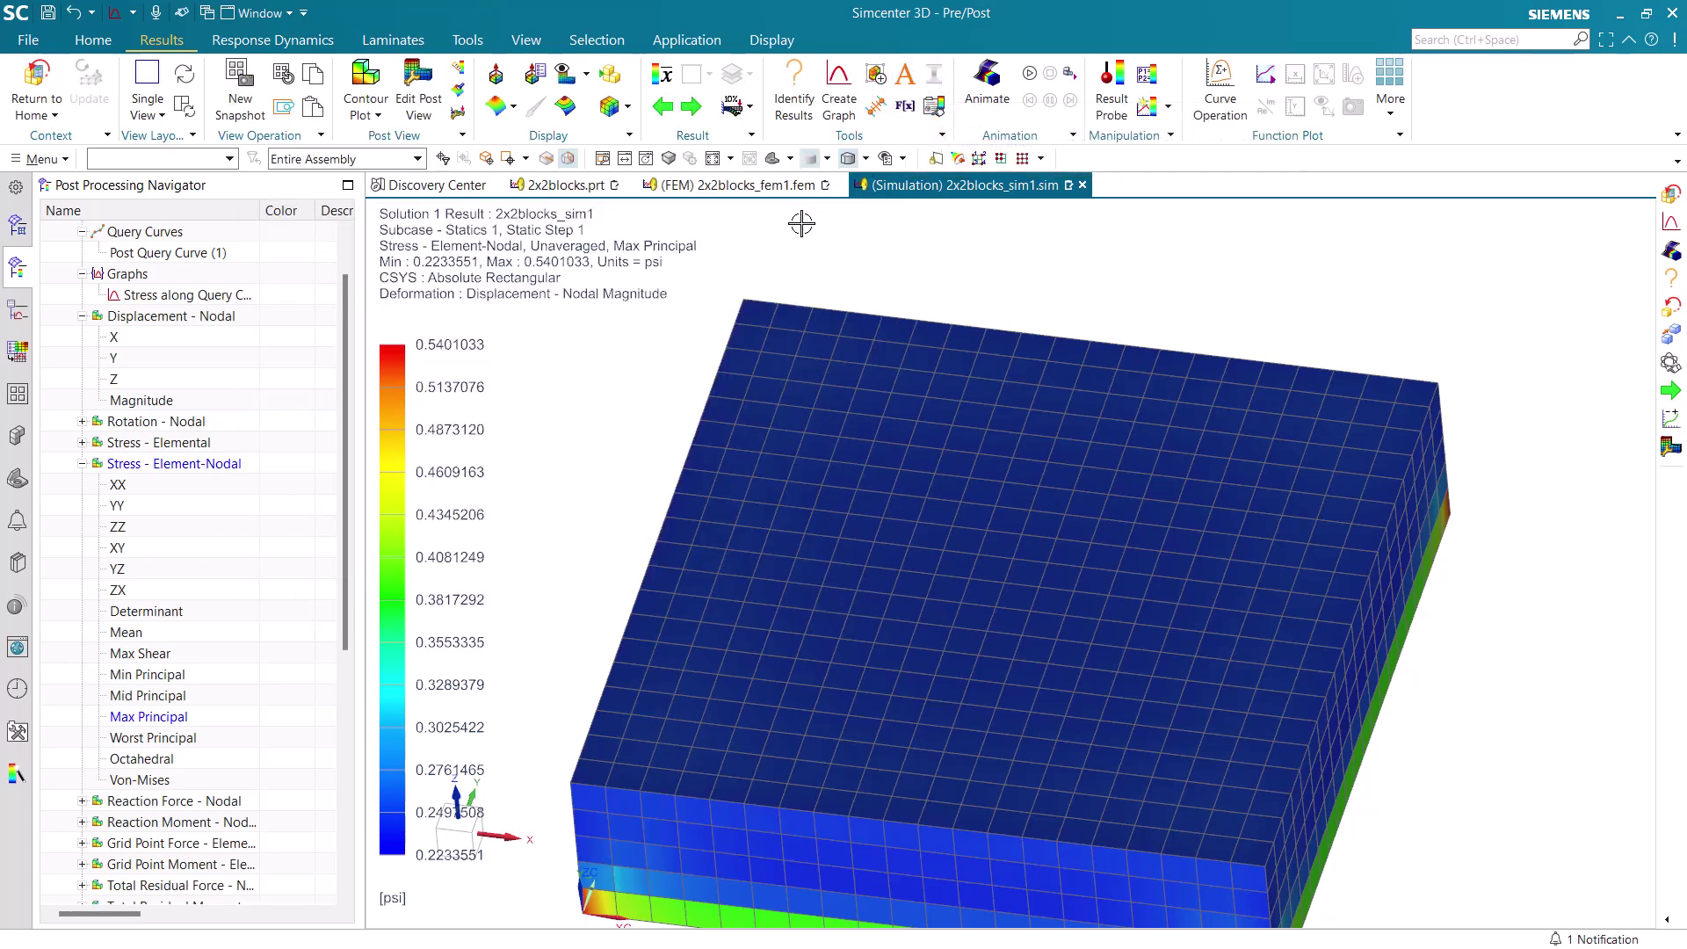
# - Identify the top face's max principal stress by Feature Face: min 0.246, max 0.255, average 0.250
pyautogui.click(793, 92)
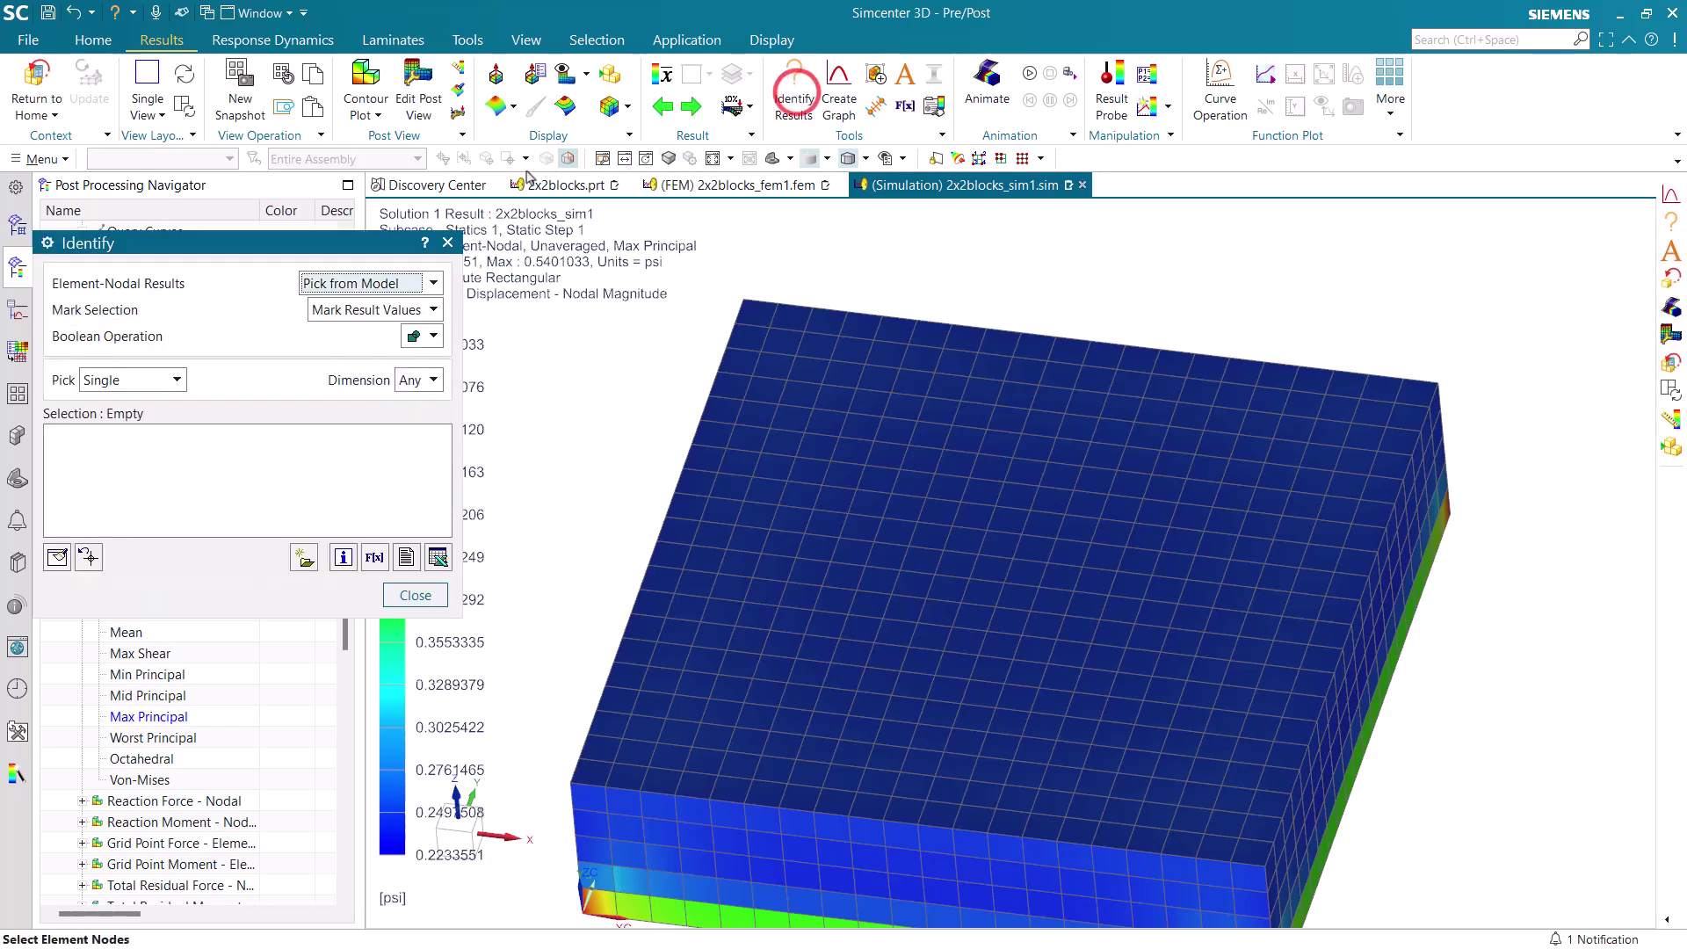
pyautogui.click(130, 377)
pyautogui.click(128, 474)
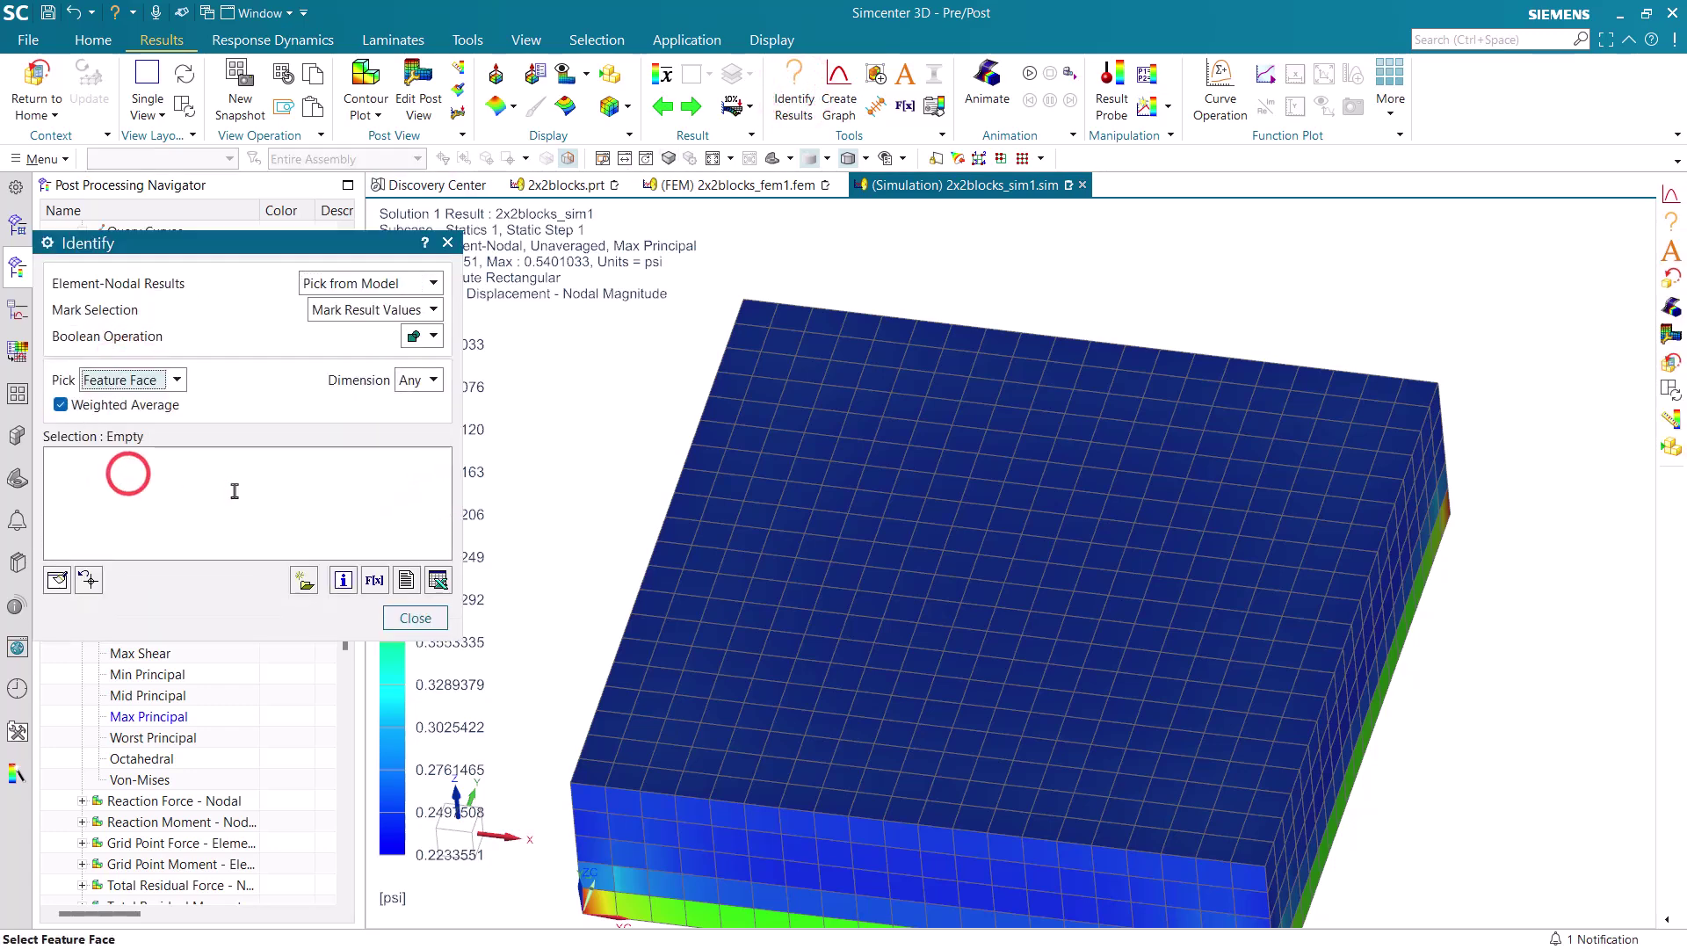
pyautogui.click(733, 549)
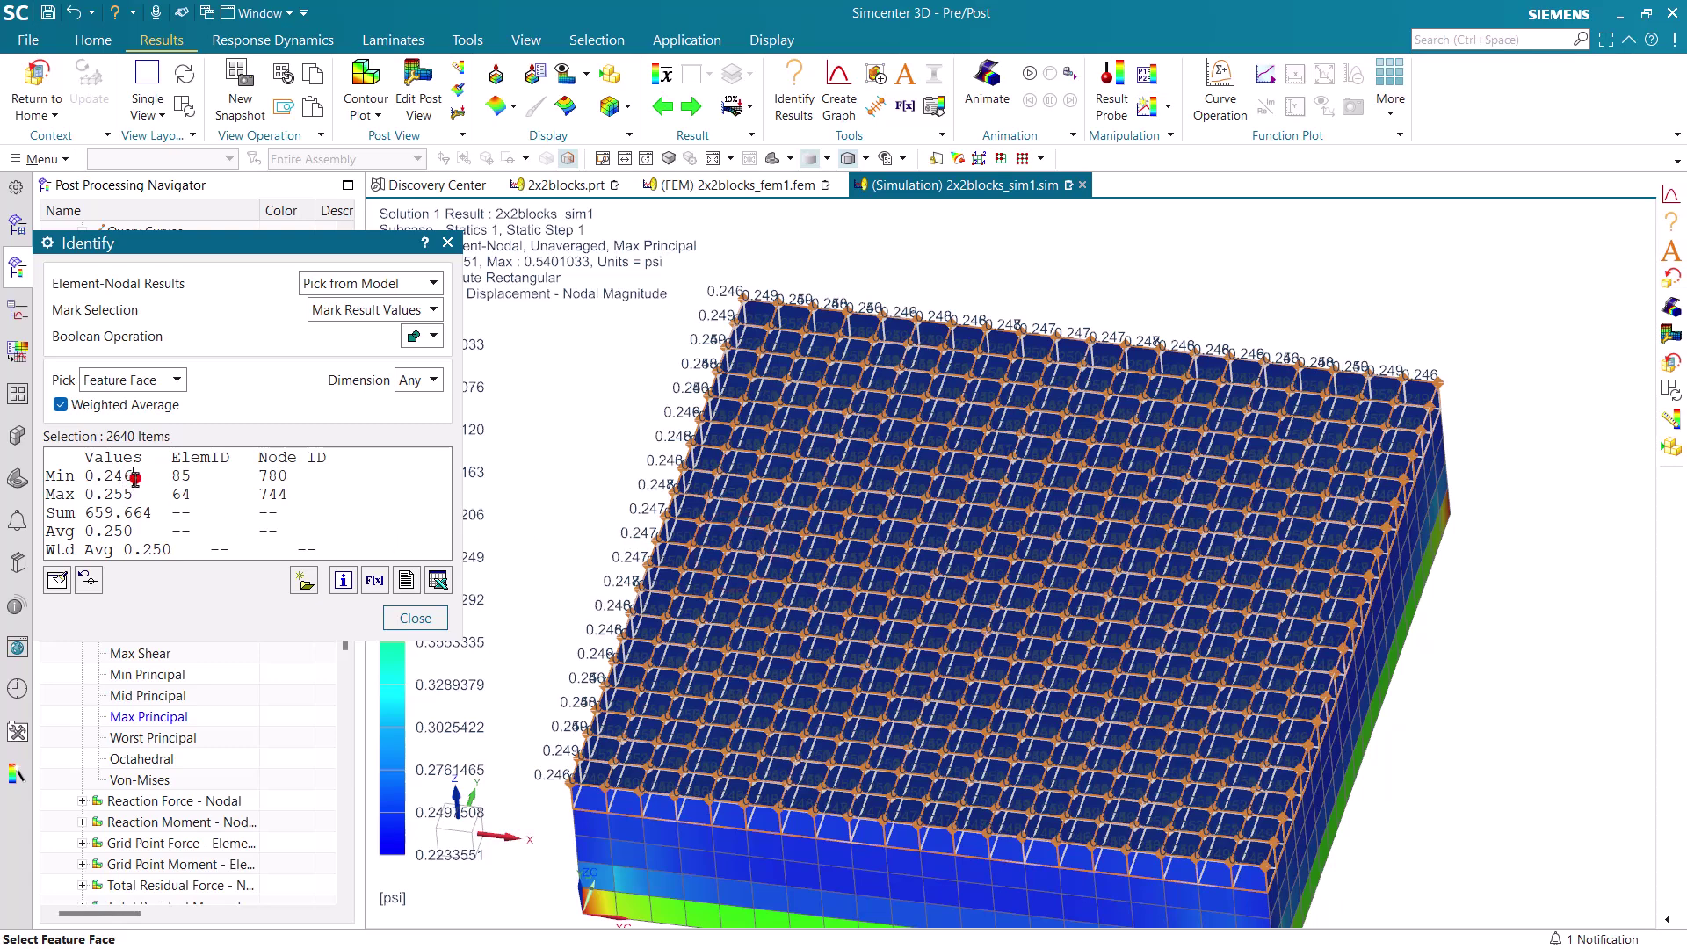
pyautogui.moveTo(134, 475); pyautogui.dragTo(84, 532)
# - Close the identify box and contour the Glue Pressure - Nodal scalar result
pyautogui.click(415, 618)
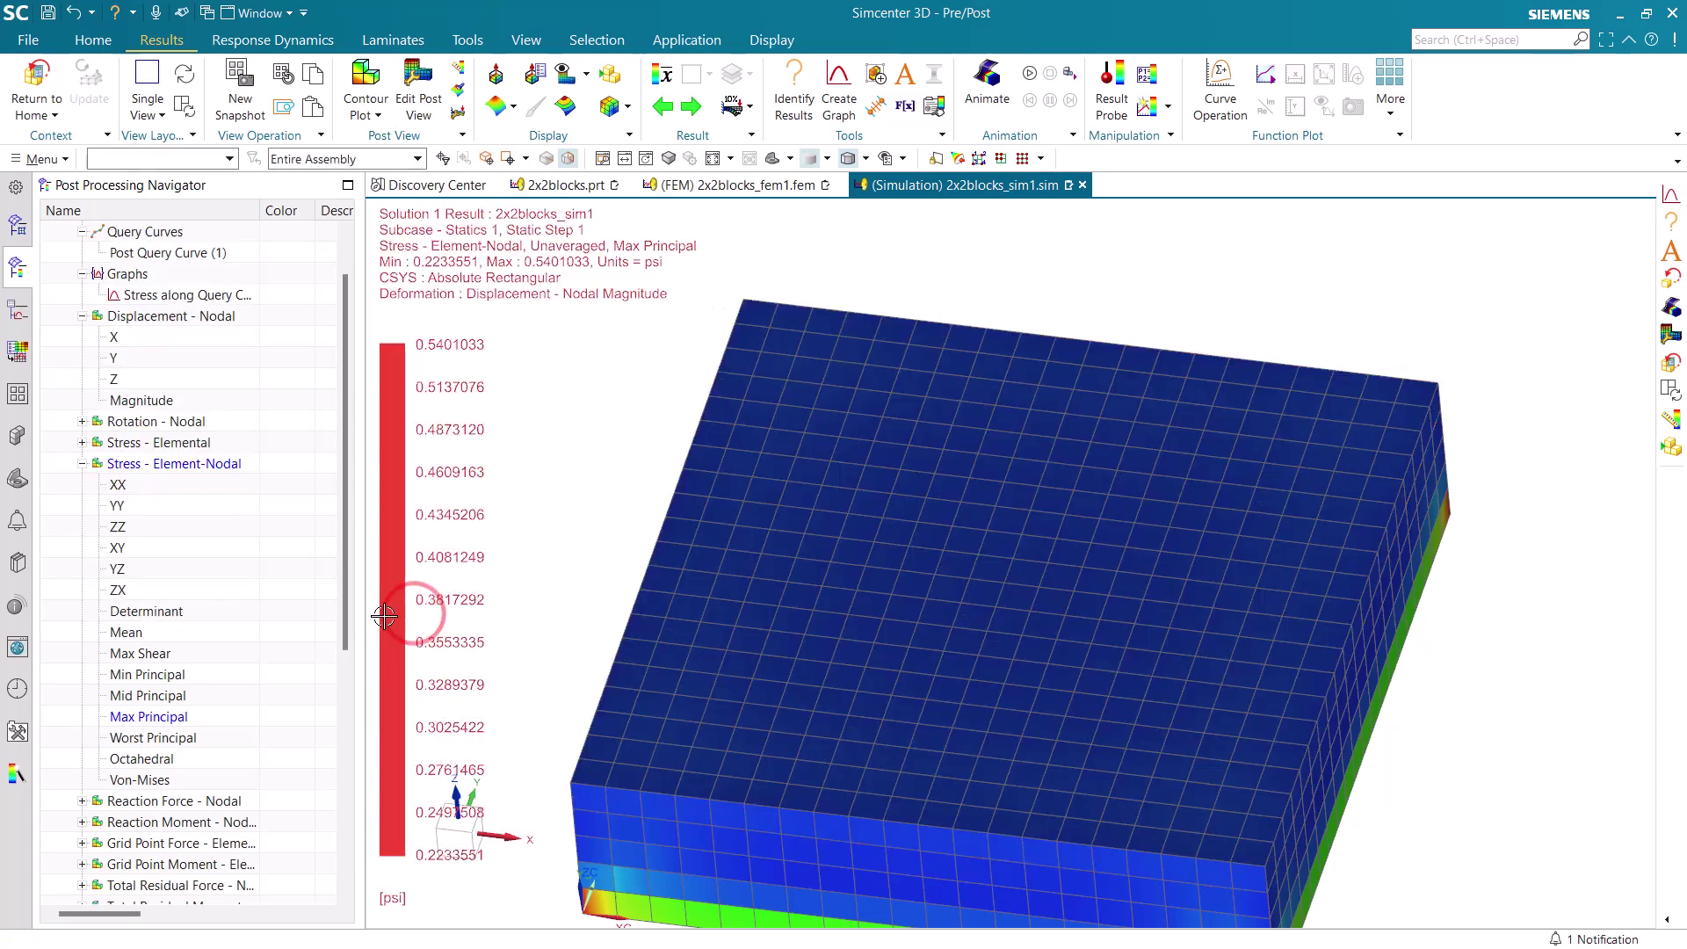
pyautogui.scroll(-4, 345, 624)
pyautogui.scroll(-2, 345, 623)
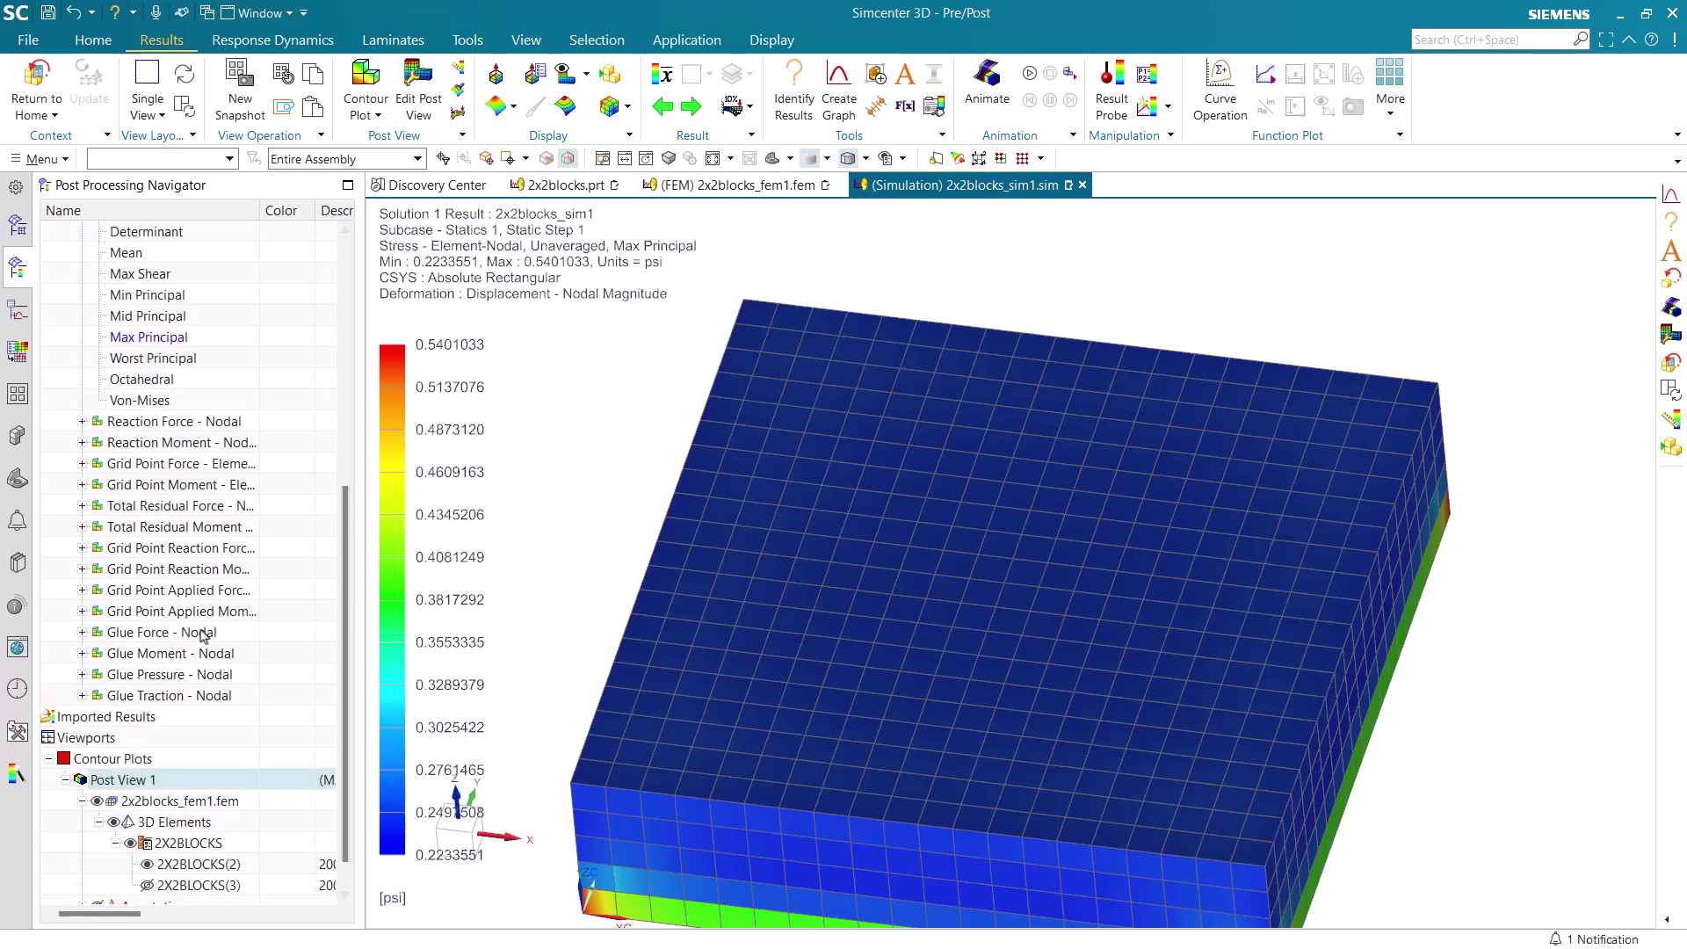
pyautogui.click(81, 674)
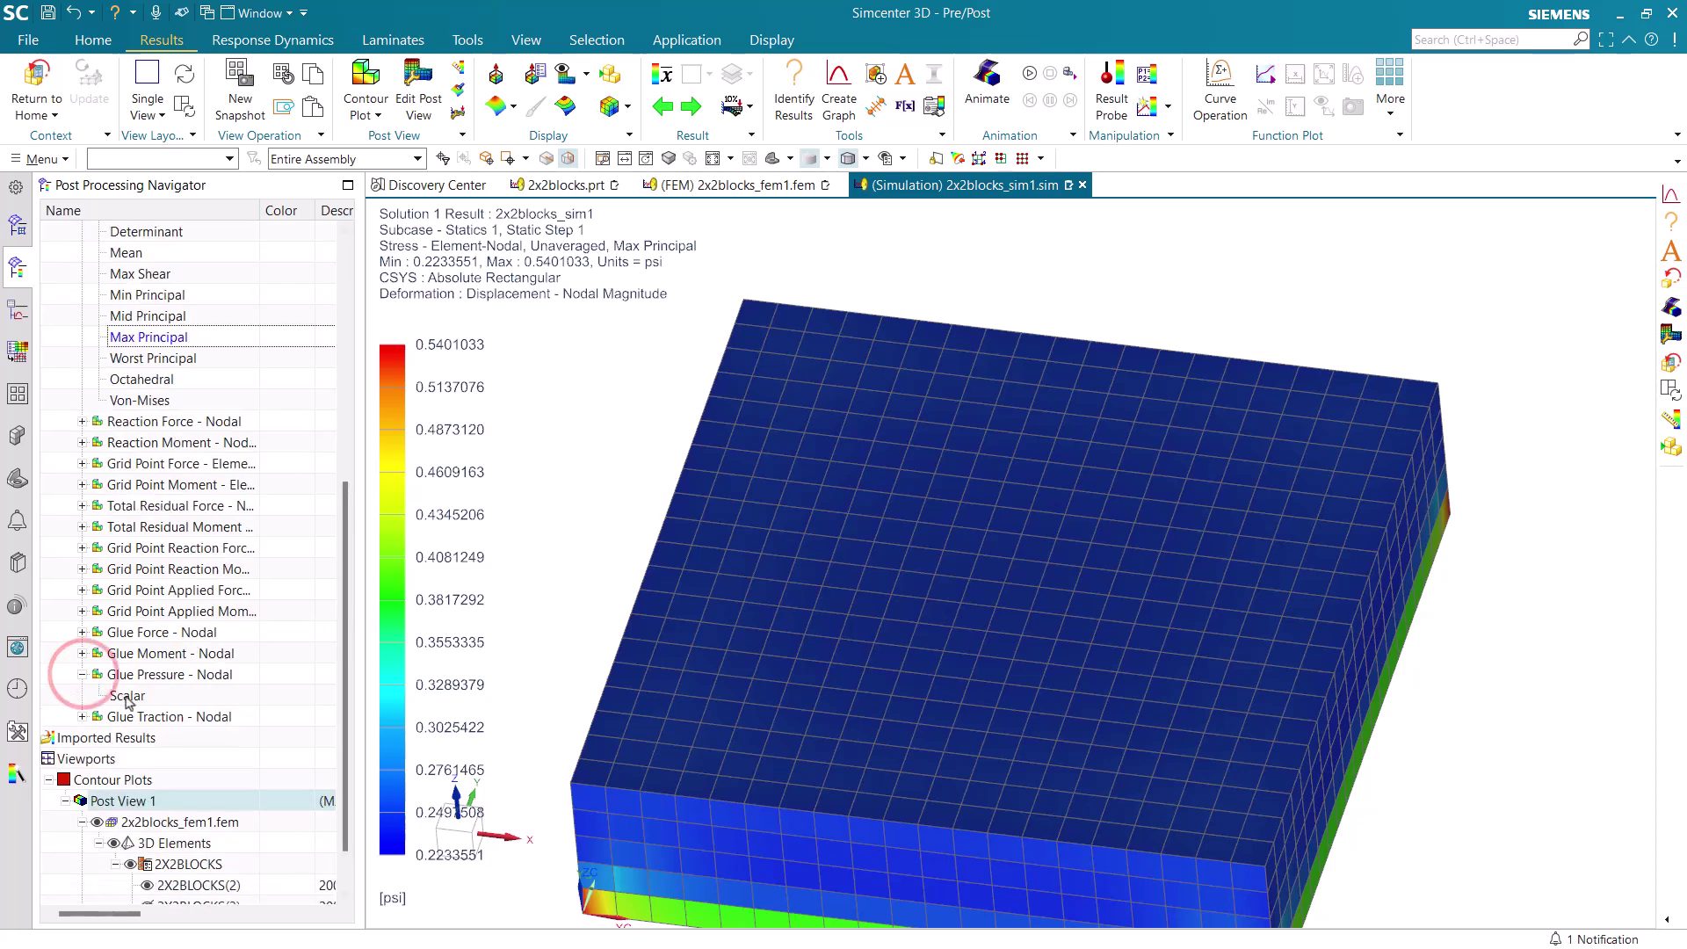
pyautogui.doubleClick(125, 694)
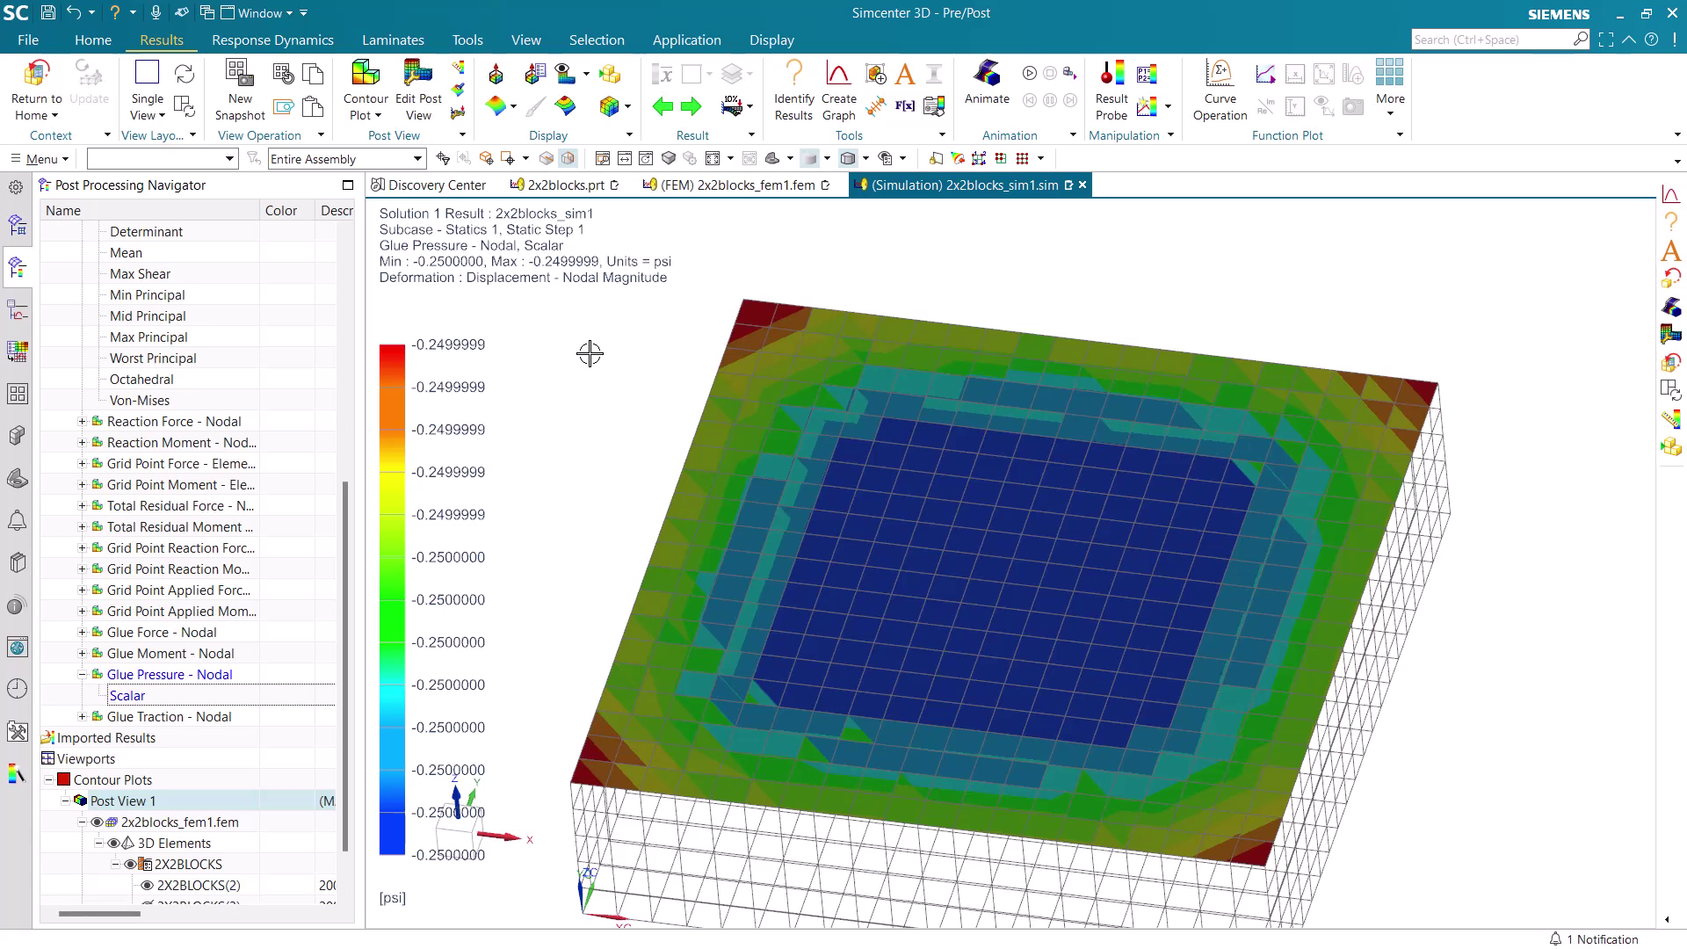
# - Switch the contour to the Z component of Glue Force - Nodal
pyautogui.click(83, 632)
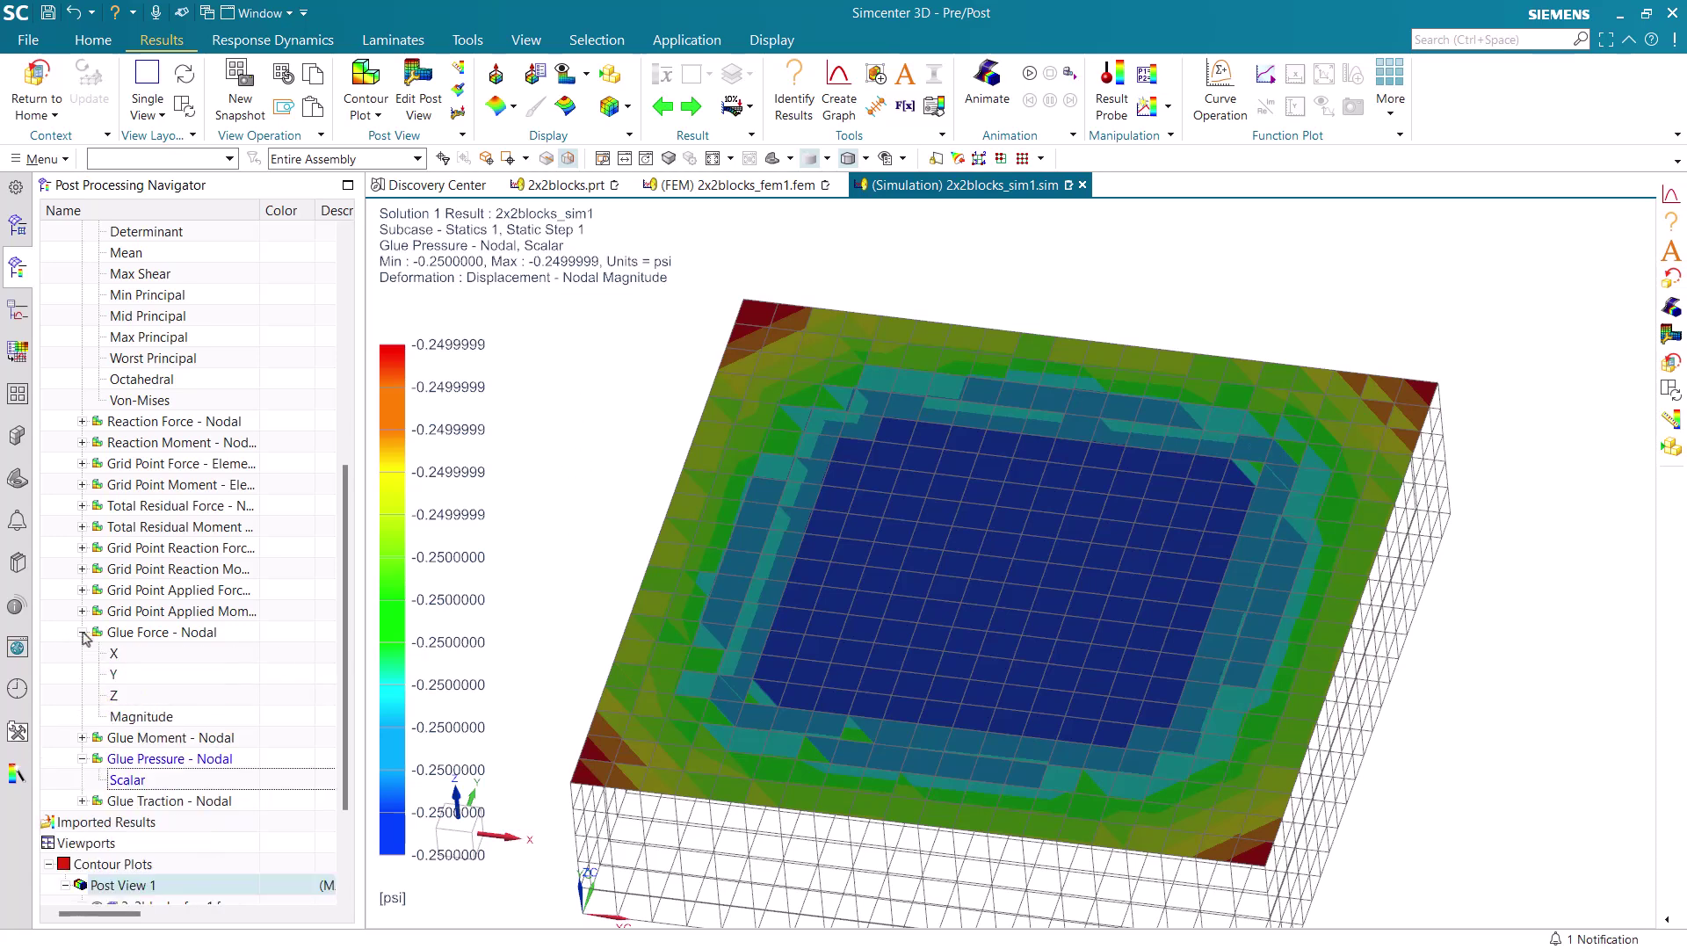
pyautogui.doubleClick(115, 696)
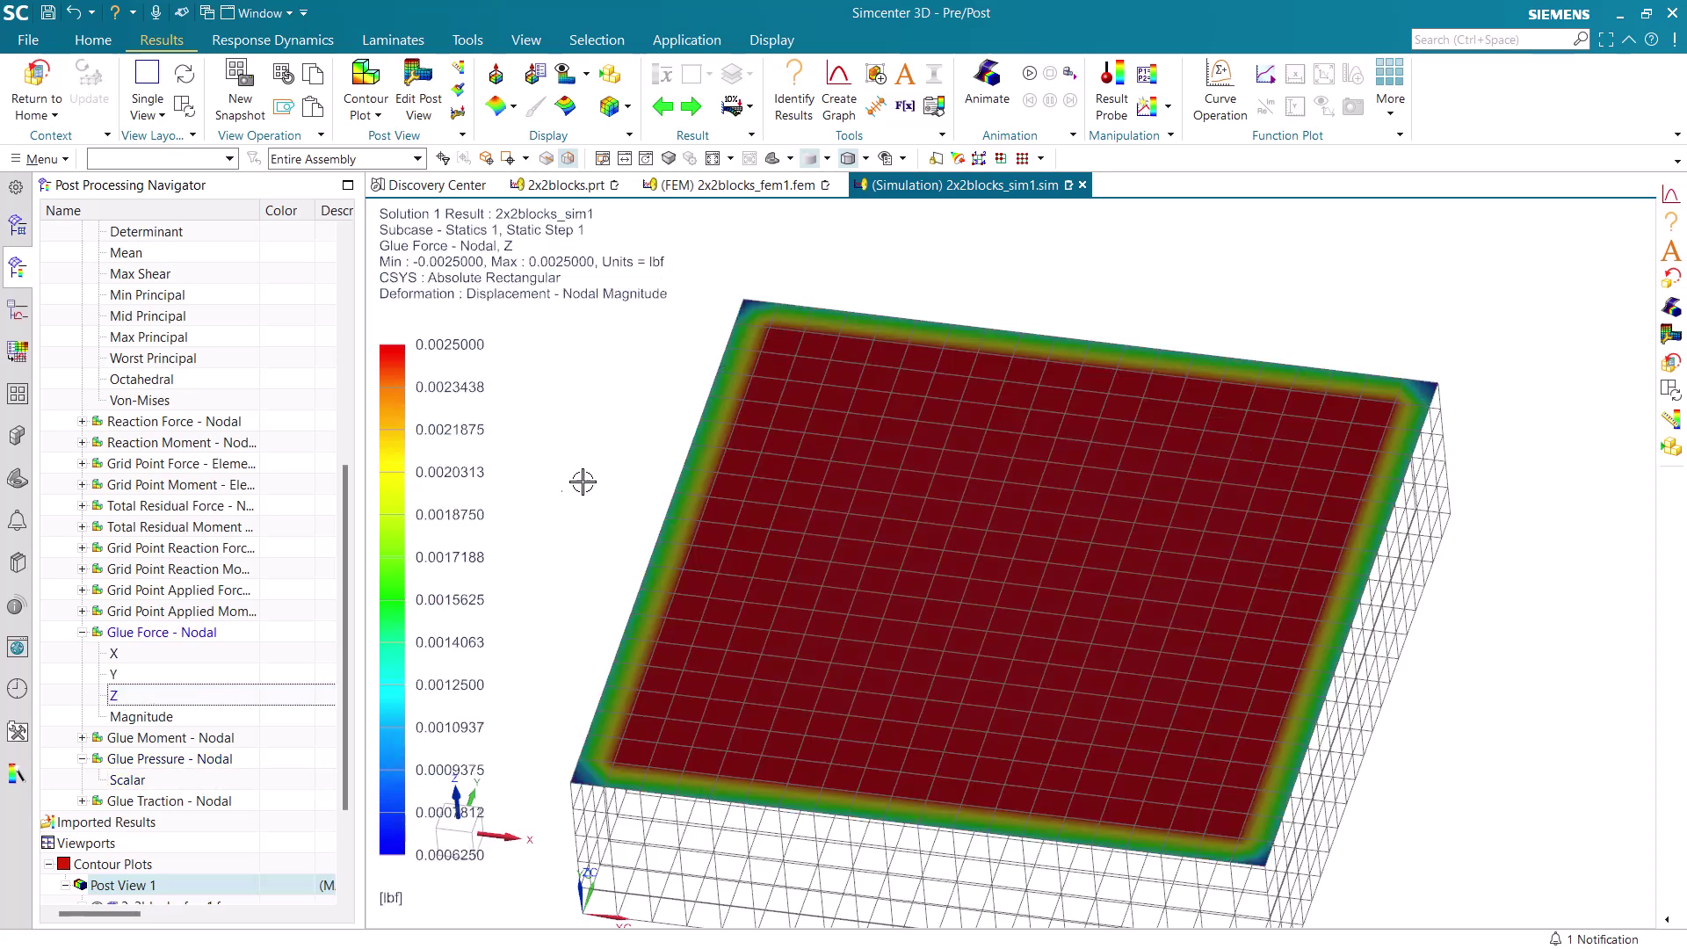
pyautogui.scroll(-2, 613, 462)
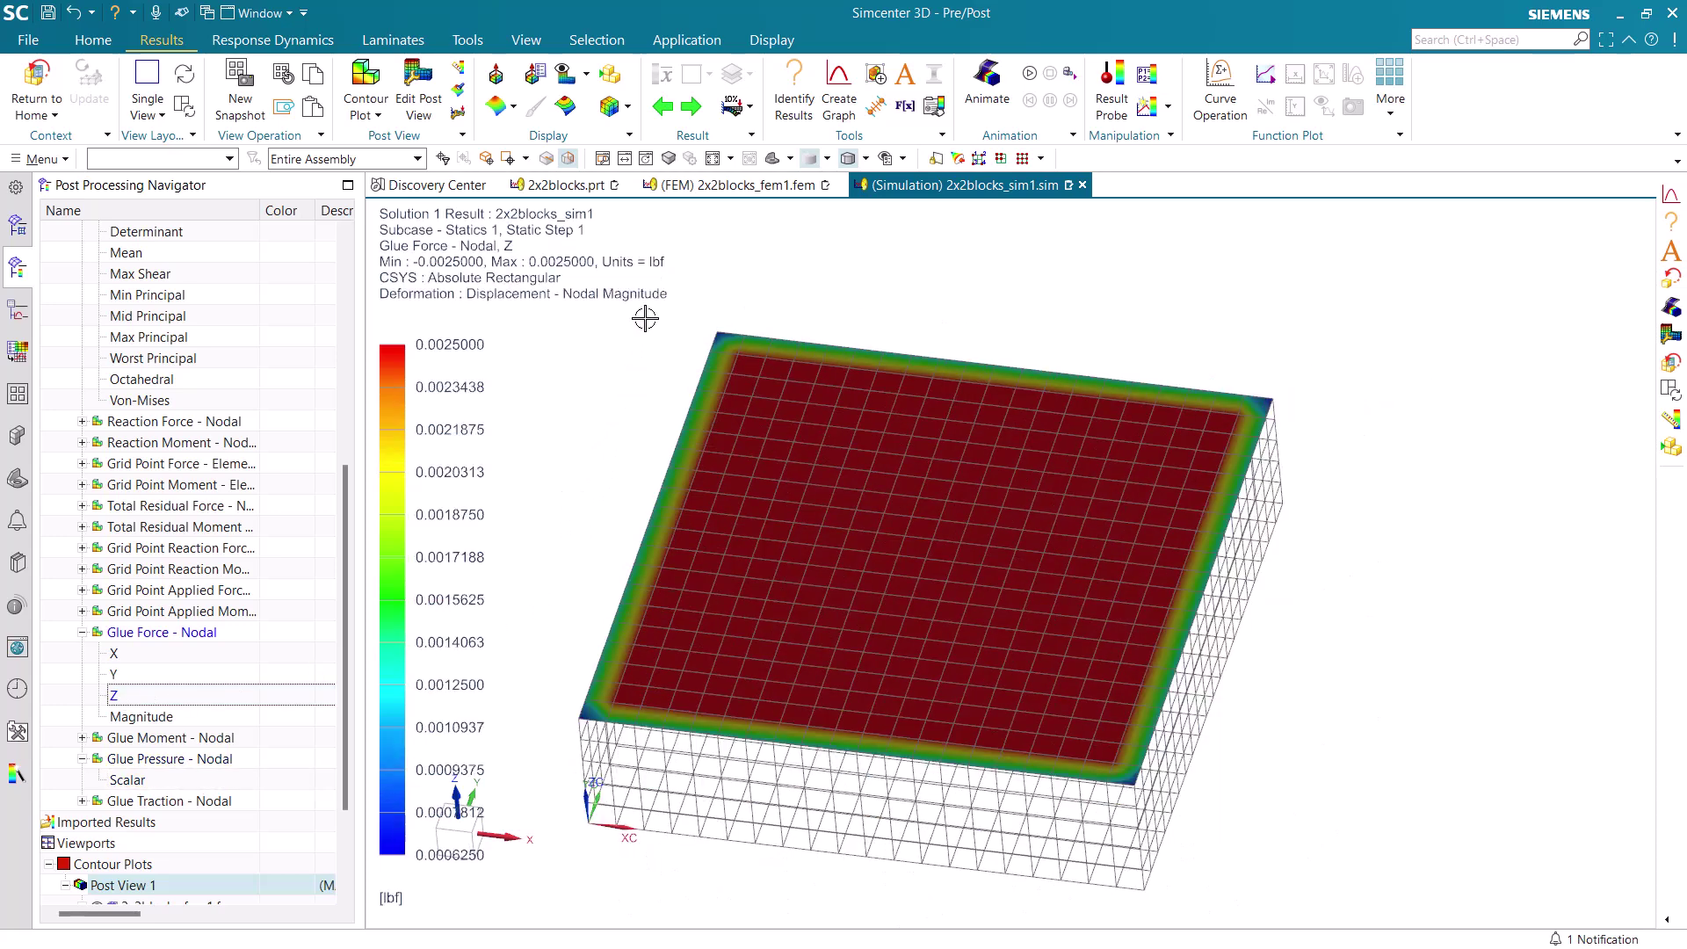
# - Identify the glued top face's 441 nodal Z forces by Feature Face, summing to 1.000E+00
pyautogui.click(776, 103)
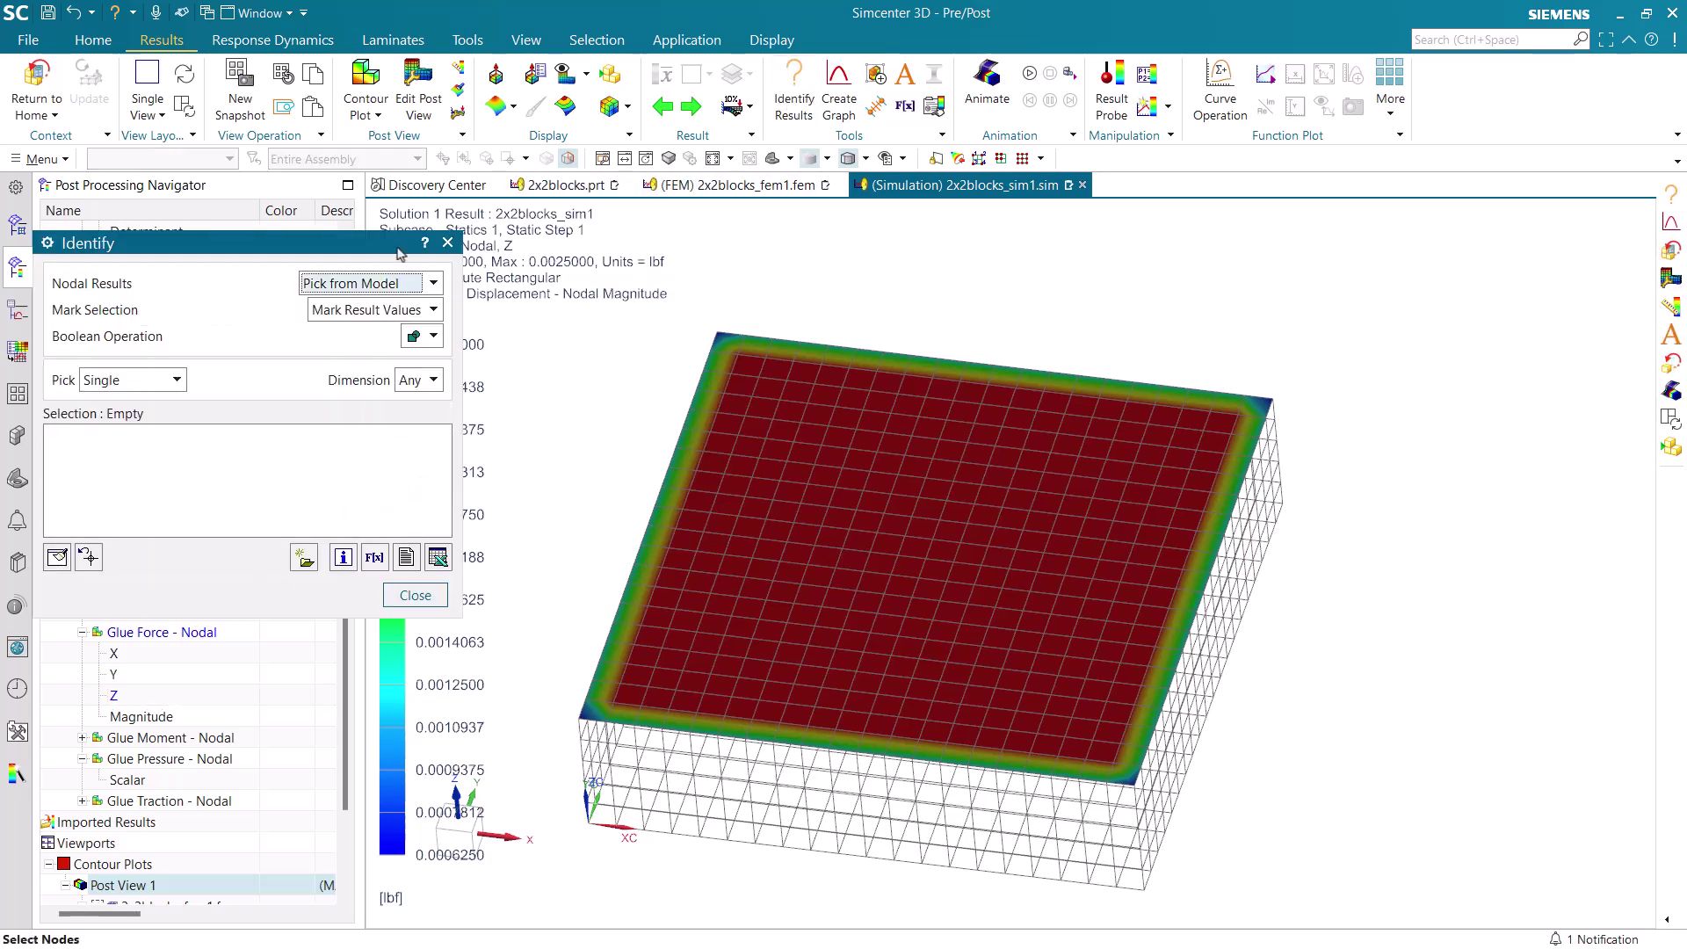
pyautogui.click(155, 379)
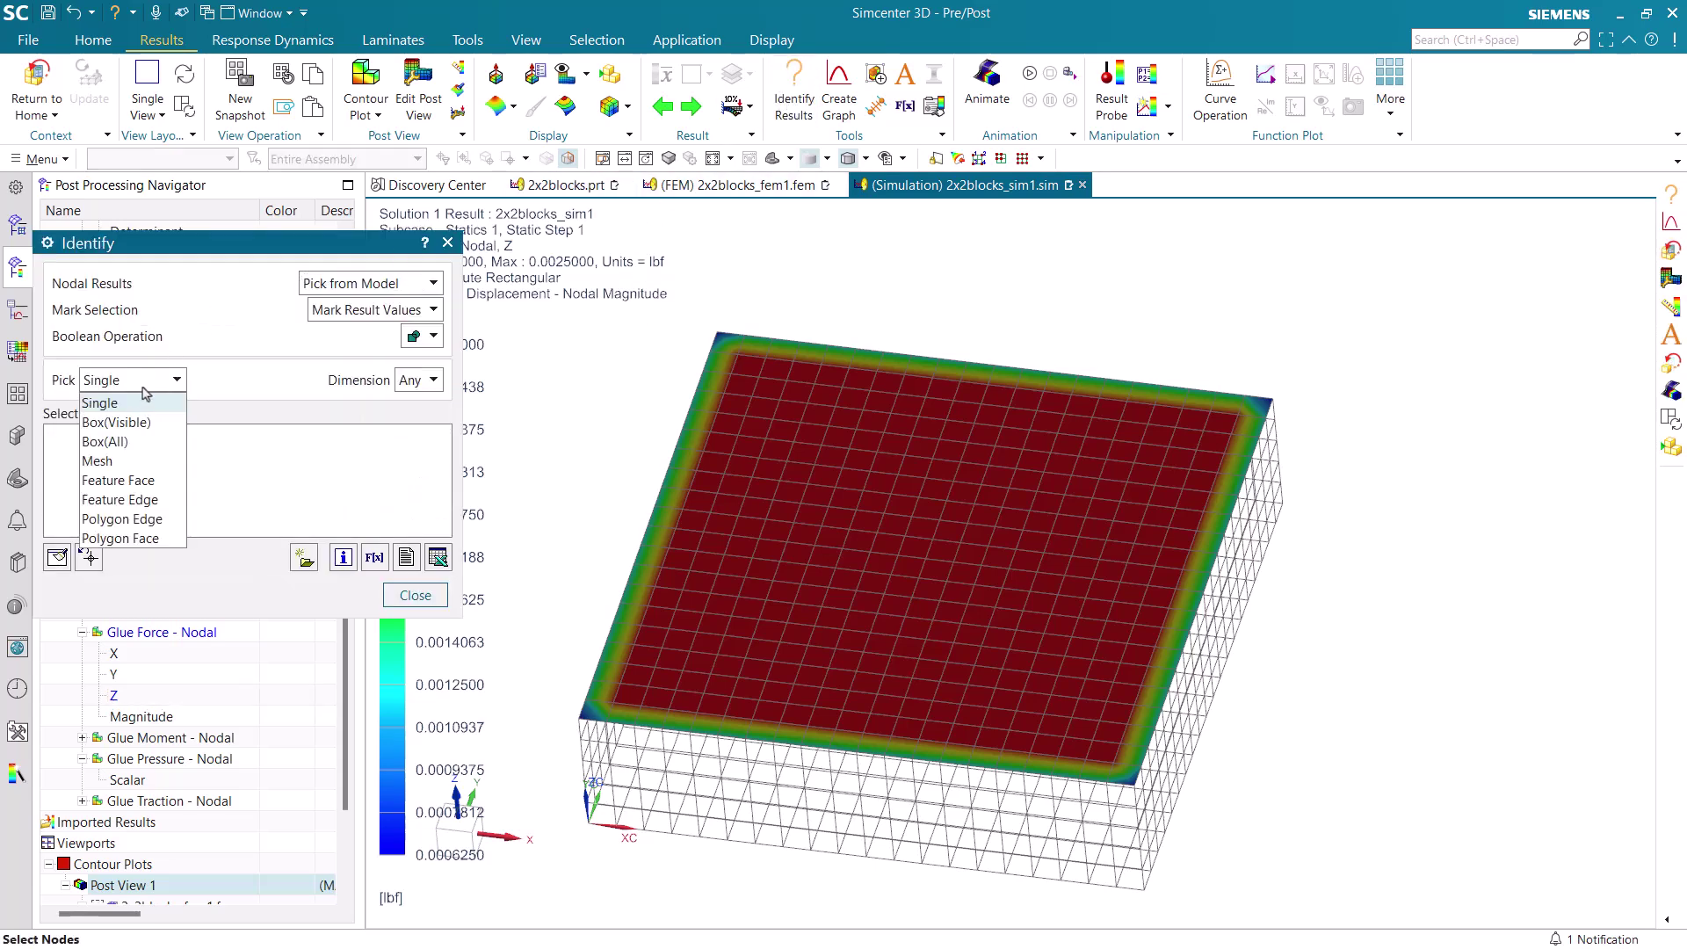
pyautogui.click(124, 486)
pyautogui.click(798, 557)
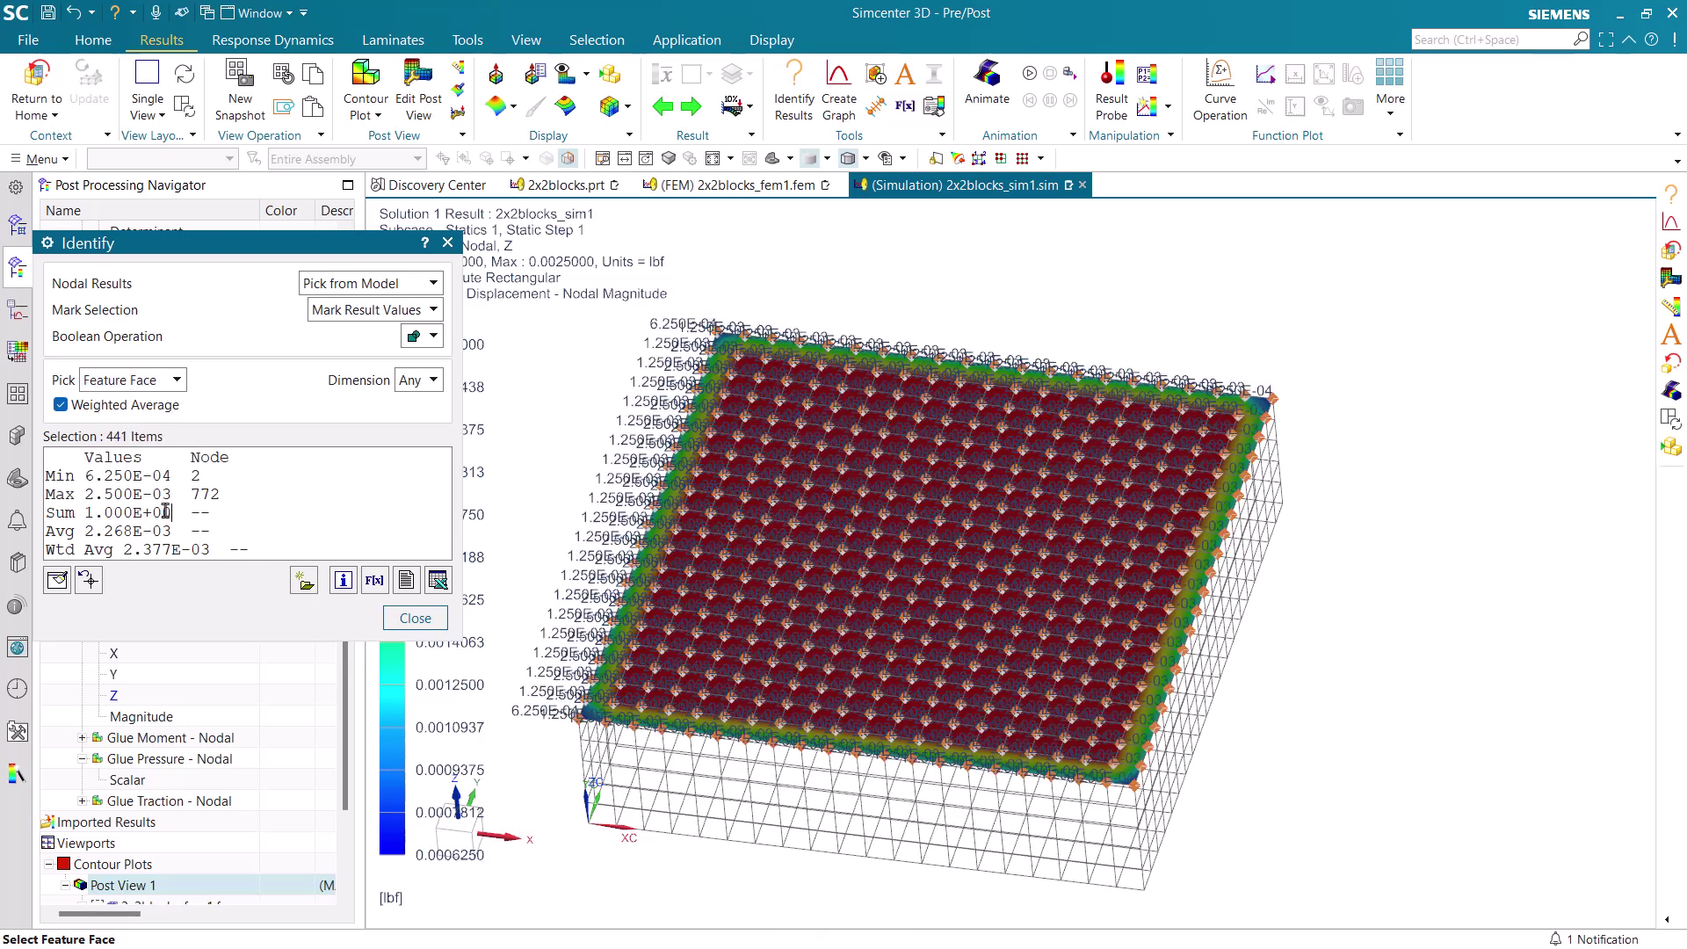
pyautogui.moveTo(166, 511); pyautogui.dragTo(88, 518)
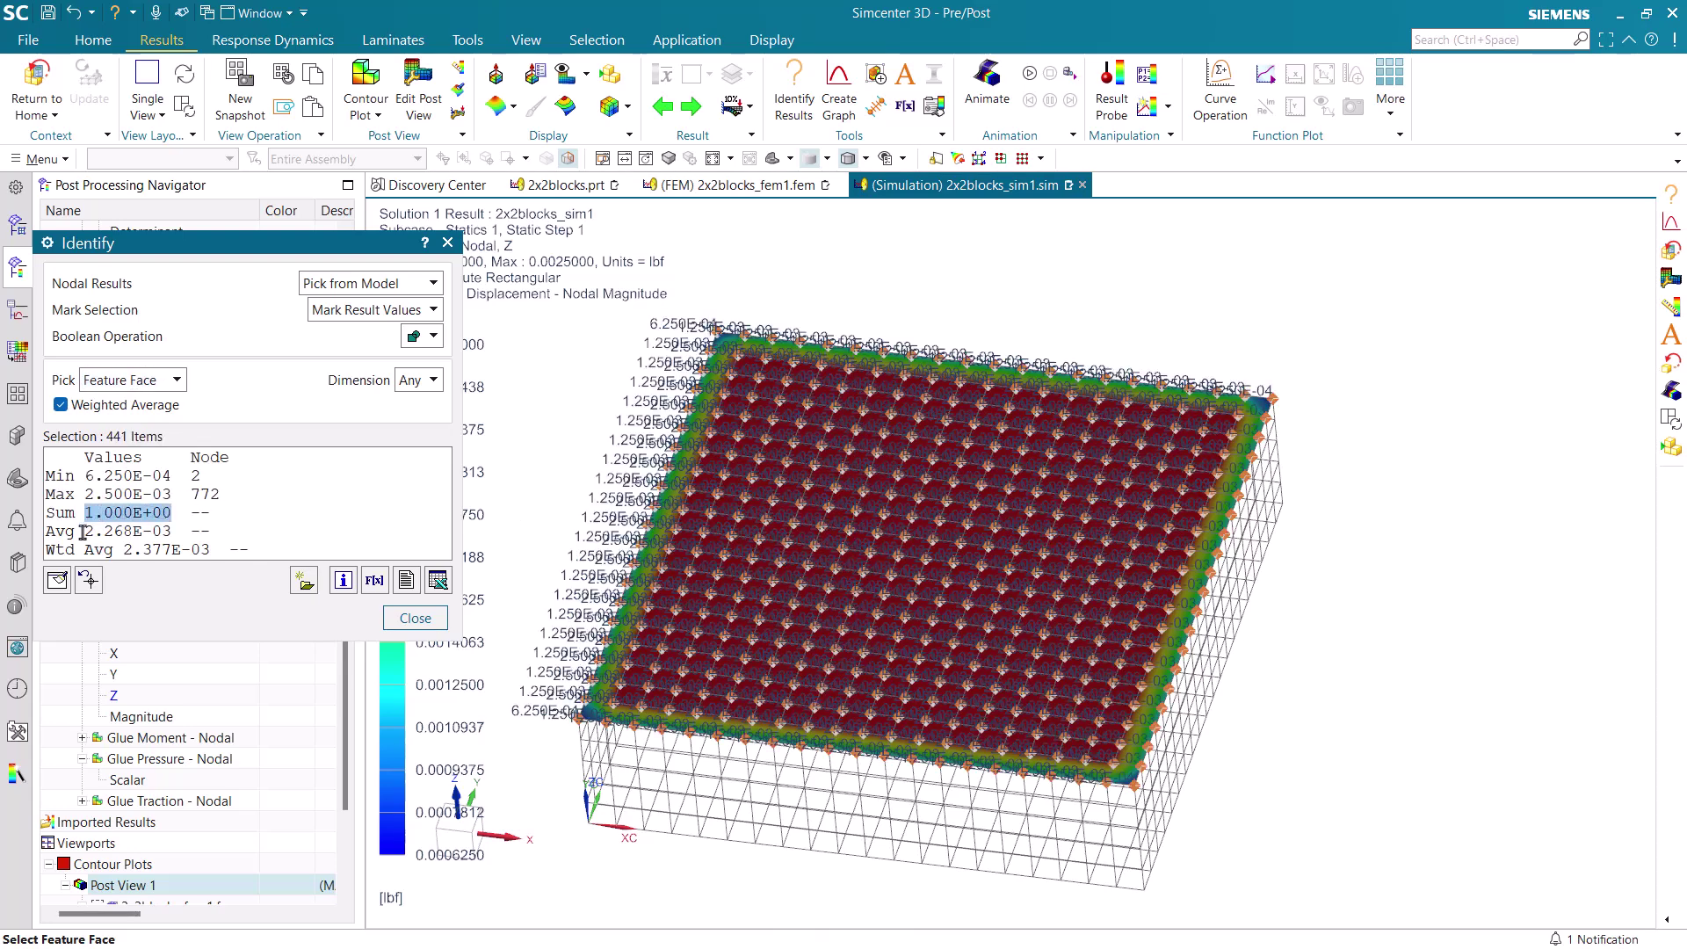